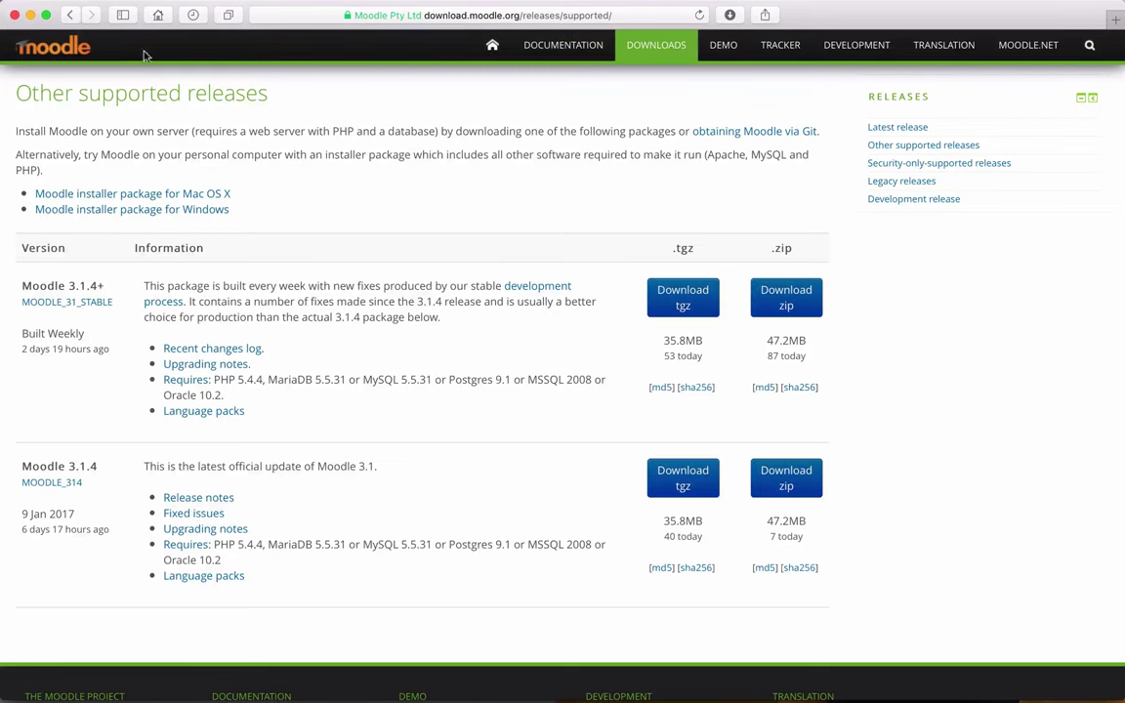
# Step: Browse the latest and other supported Moodle releases, then close Safari and the Keynote slides
pyautogui.click(69, 16)
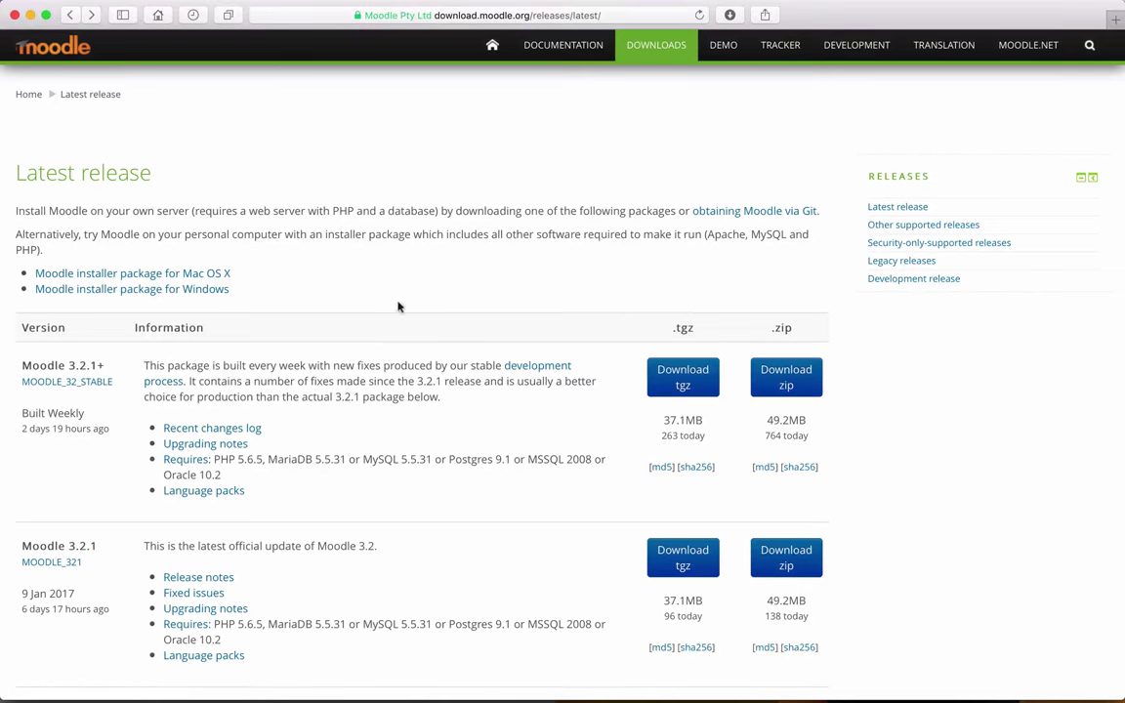
pyautogui.scroll(-2, 278, 333)
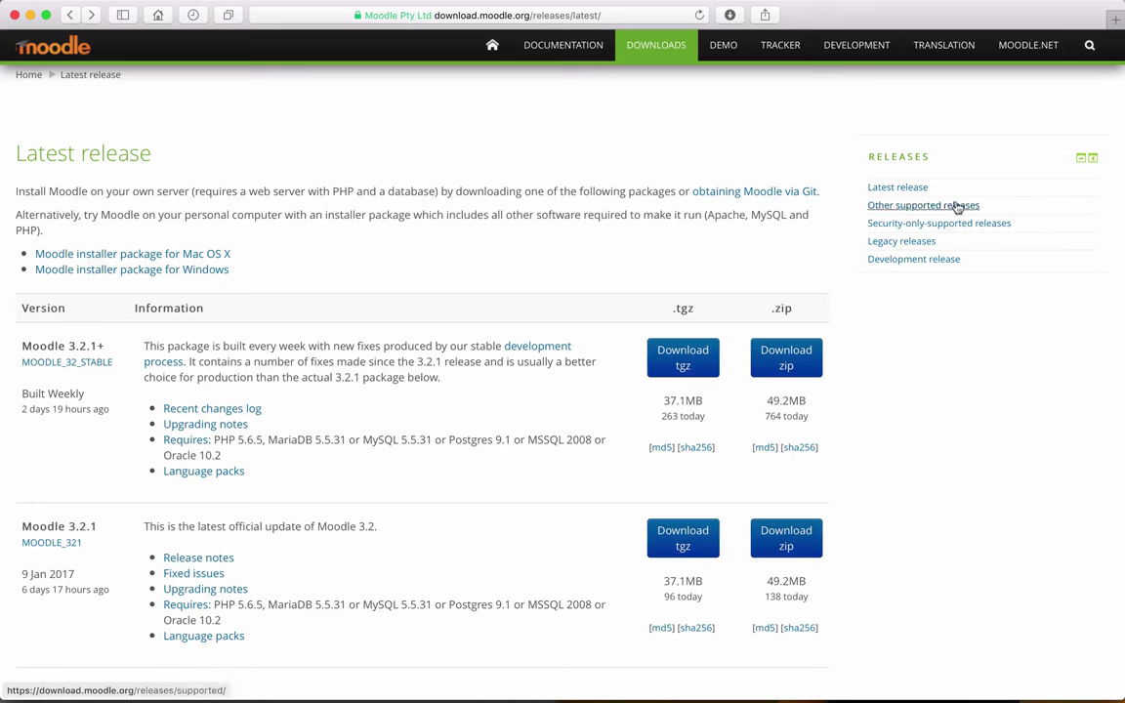
pyautogui.click(966, 207)
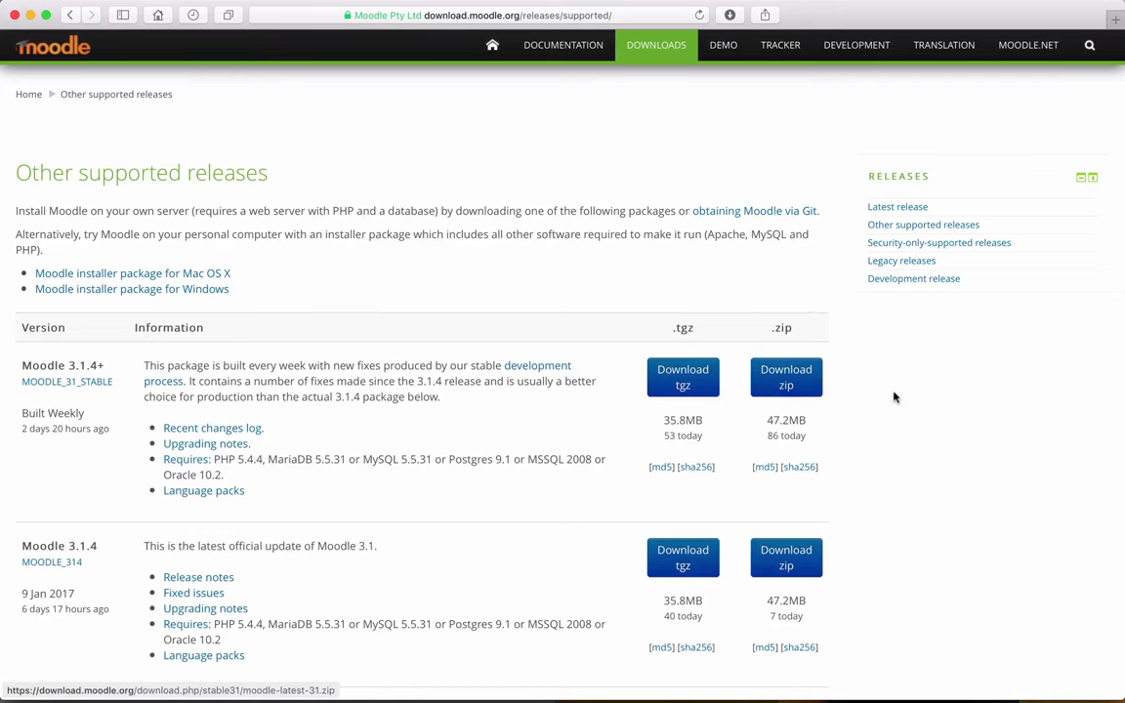
pyautogui.click(16, 13)
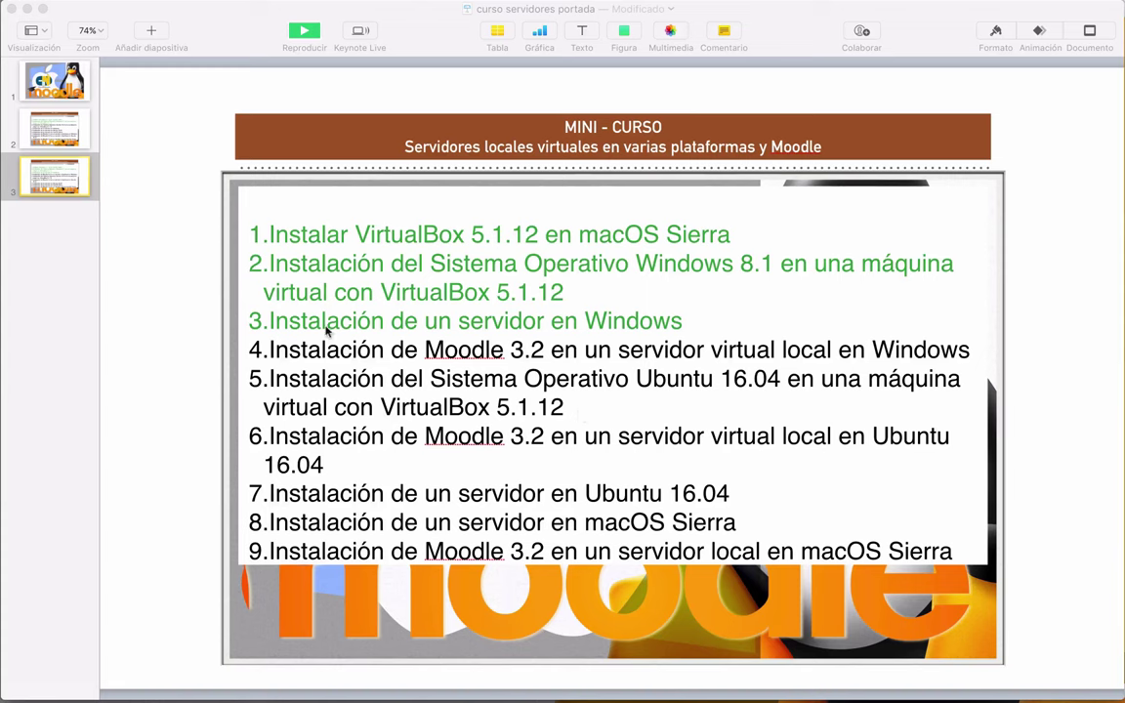
pyautogui.click(12, 10)
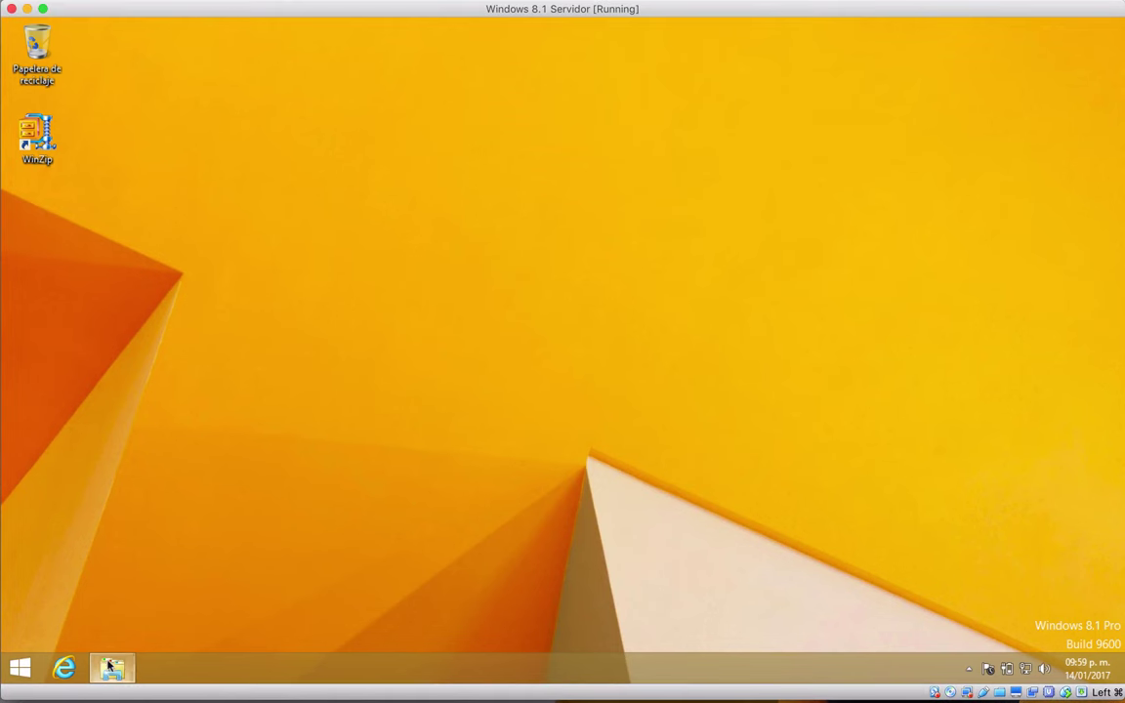
# Step: Bring back File Explorer, review the VM's shared folders settings, and open the Downloads shared drive
pyautogui.click(111, 668)
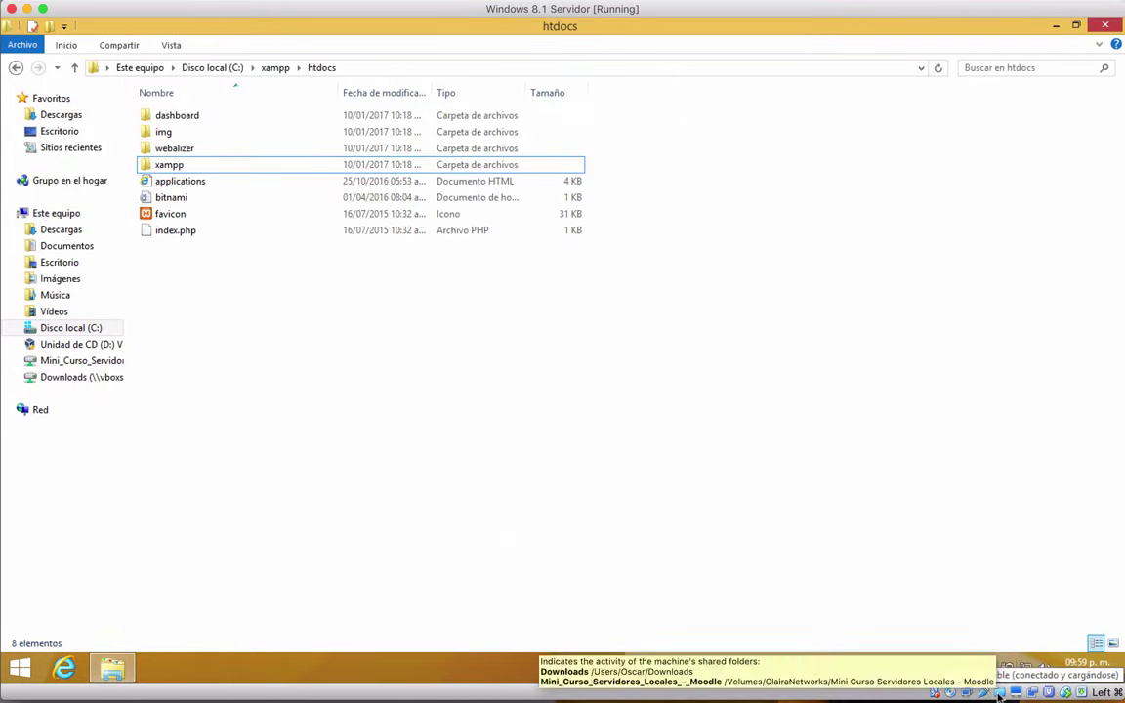
pyautogui.rightClick(997, 695)
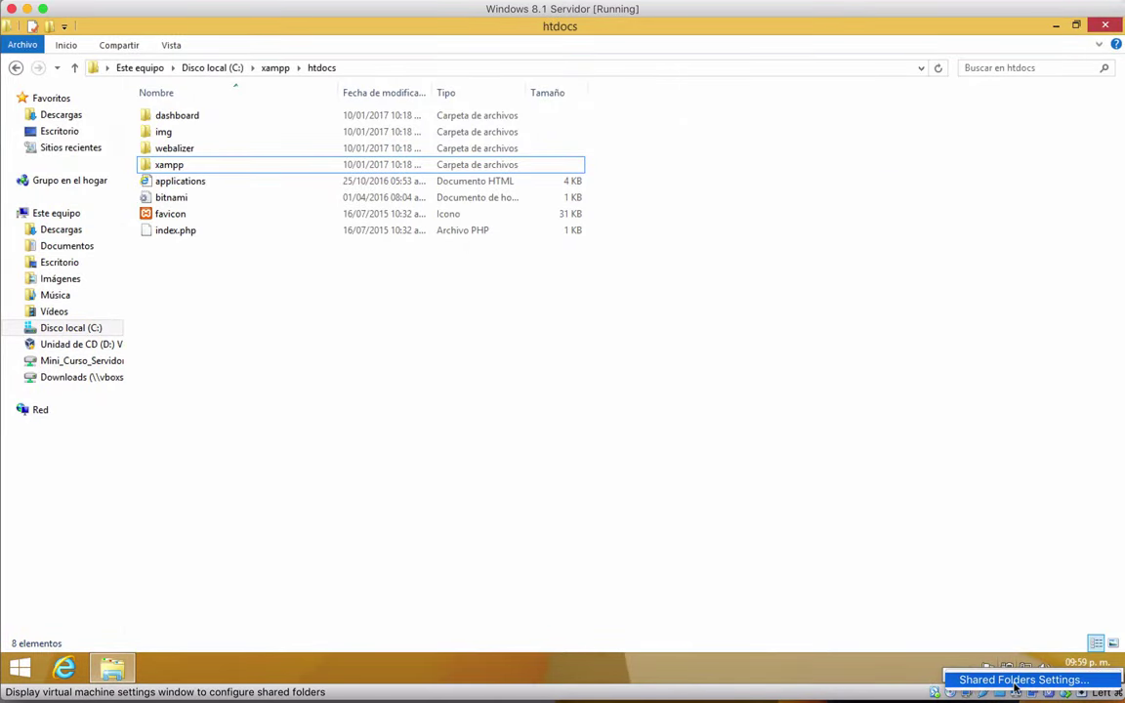
pyautogui.click(1014, 681)
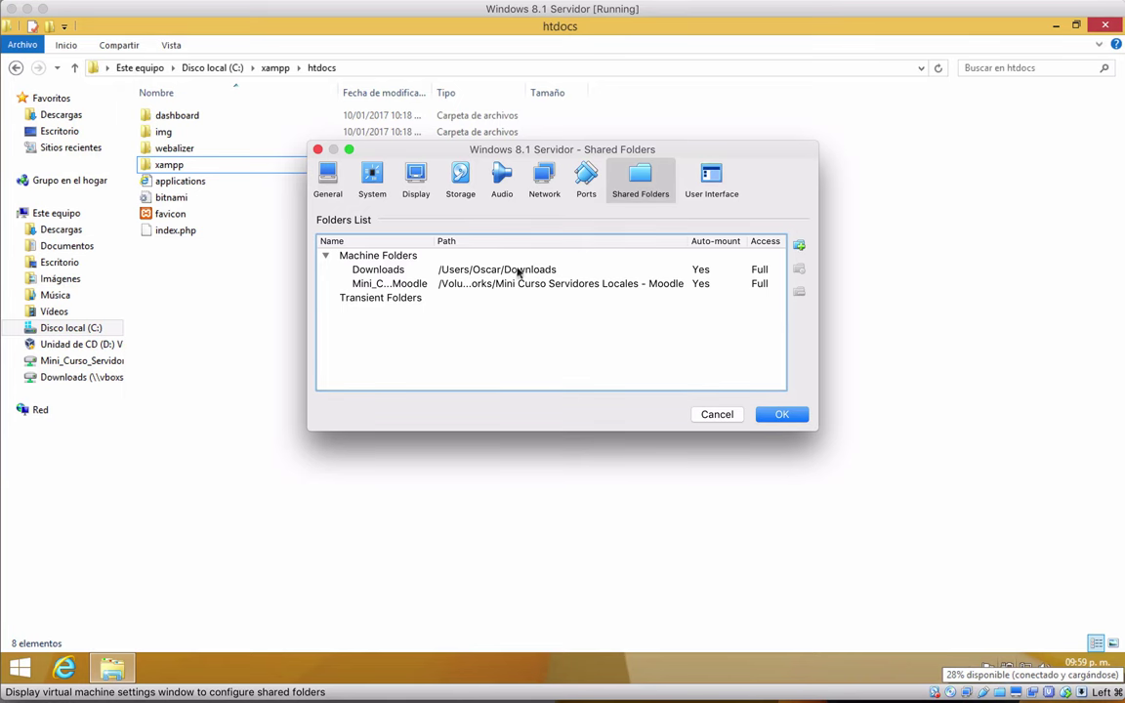
pyautogui.click(318, 150)
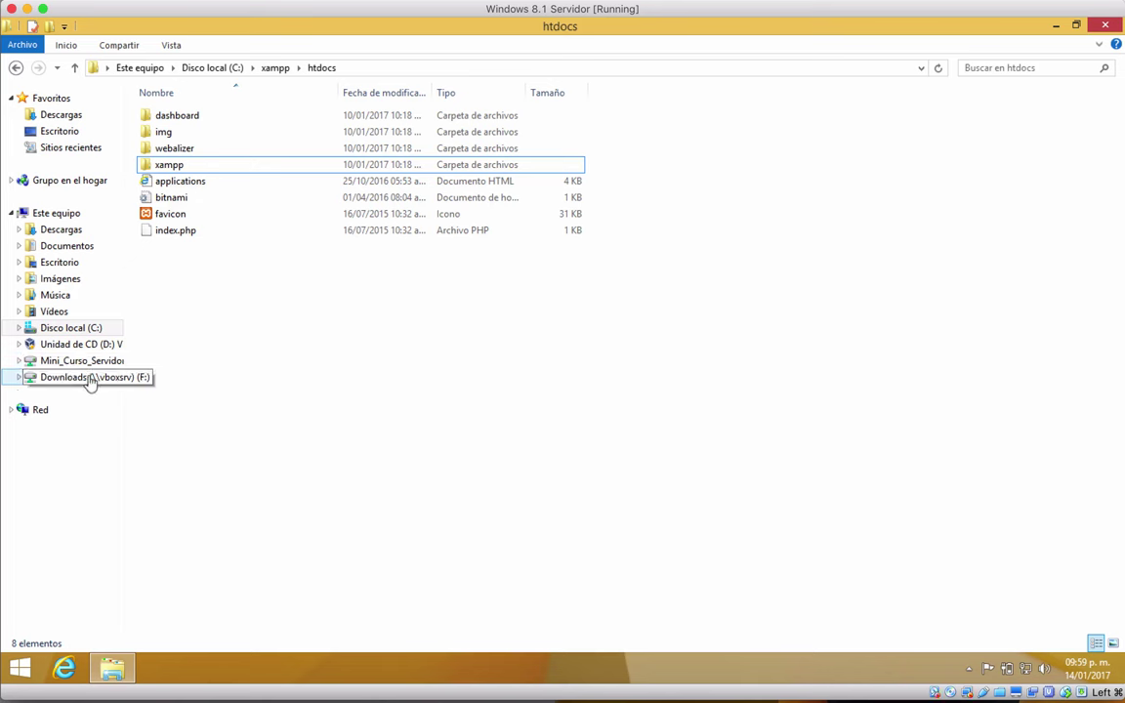
pyautogui.click(88, 379)
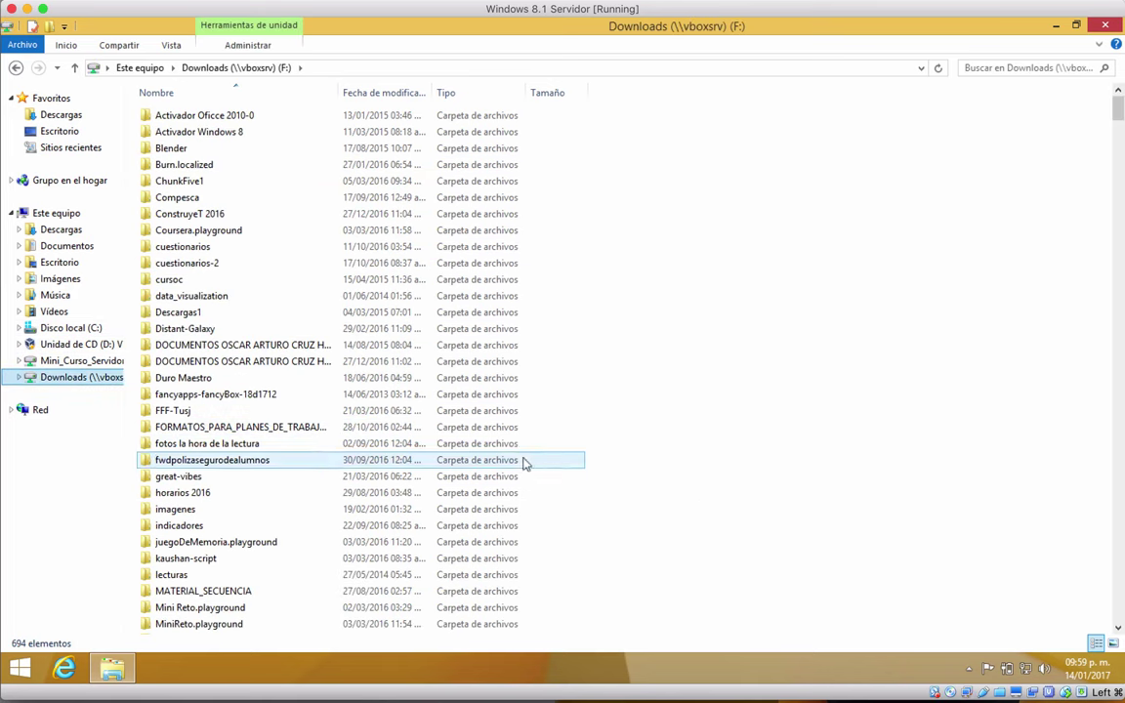
# Step: Copy the moodle3.1.4 folder from Downloads (F:) and open Local Disk (C:)
pyautogui.click(196, 527)
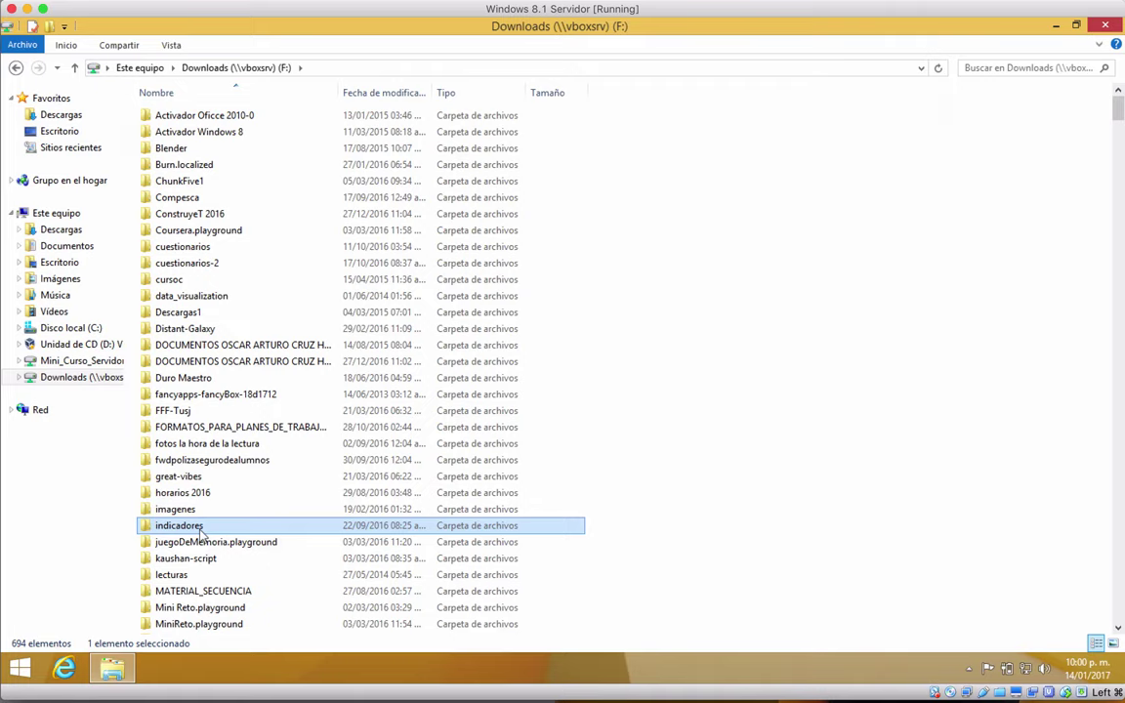
pyautogui.press('m')
pyautogui.scroll(-20, 200, 532)
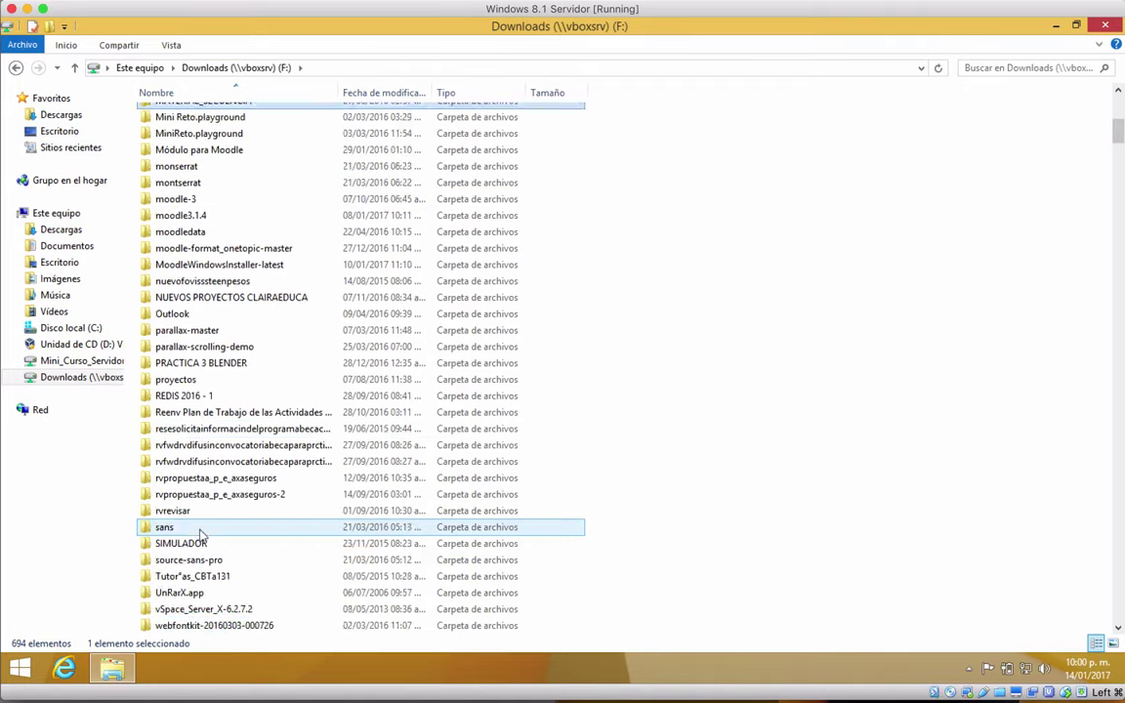
pyautogui.scroll(-17, 200, 535)
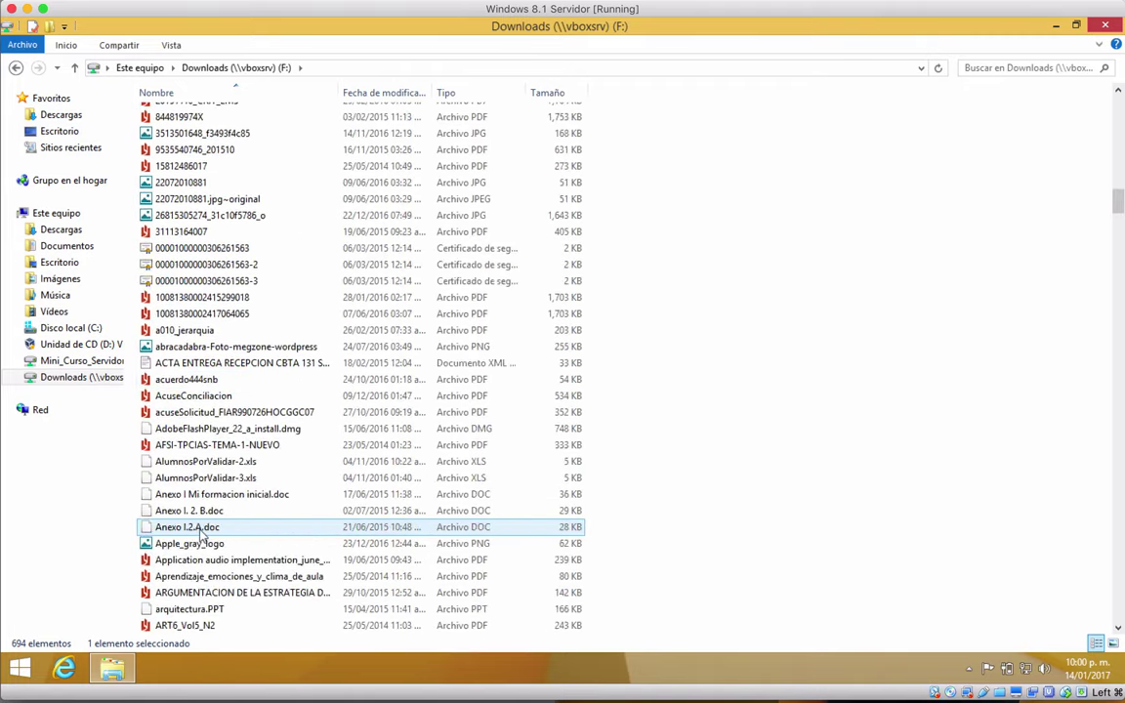
pyautogui.scroll(8, 200, 536)
pyautogui.scroll(20, 200, 536)
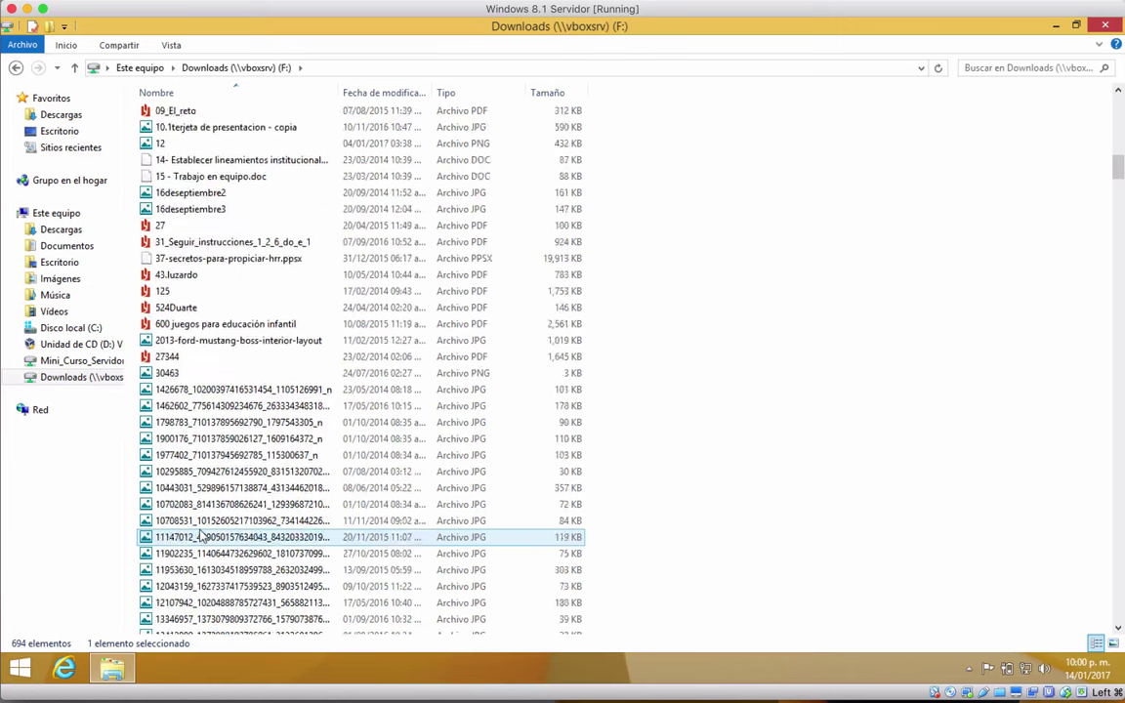
pyautogui.scroll(6, 200, 536)
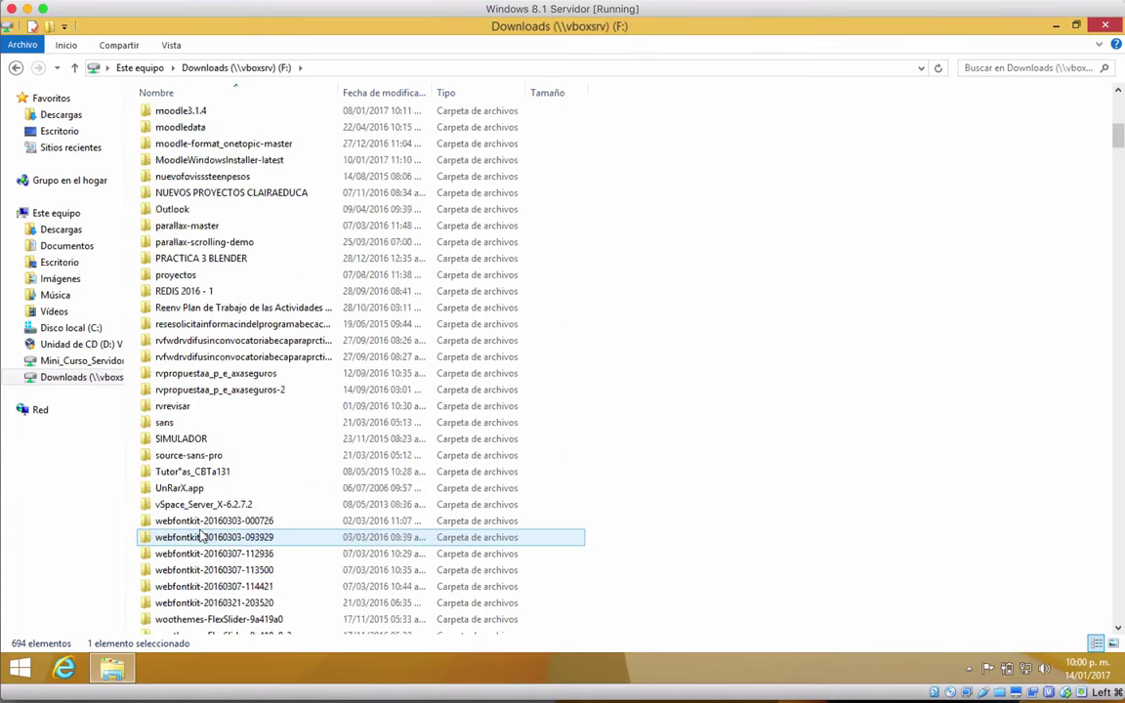
pyautogui.click(183, 308)
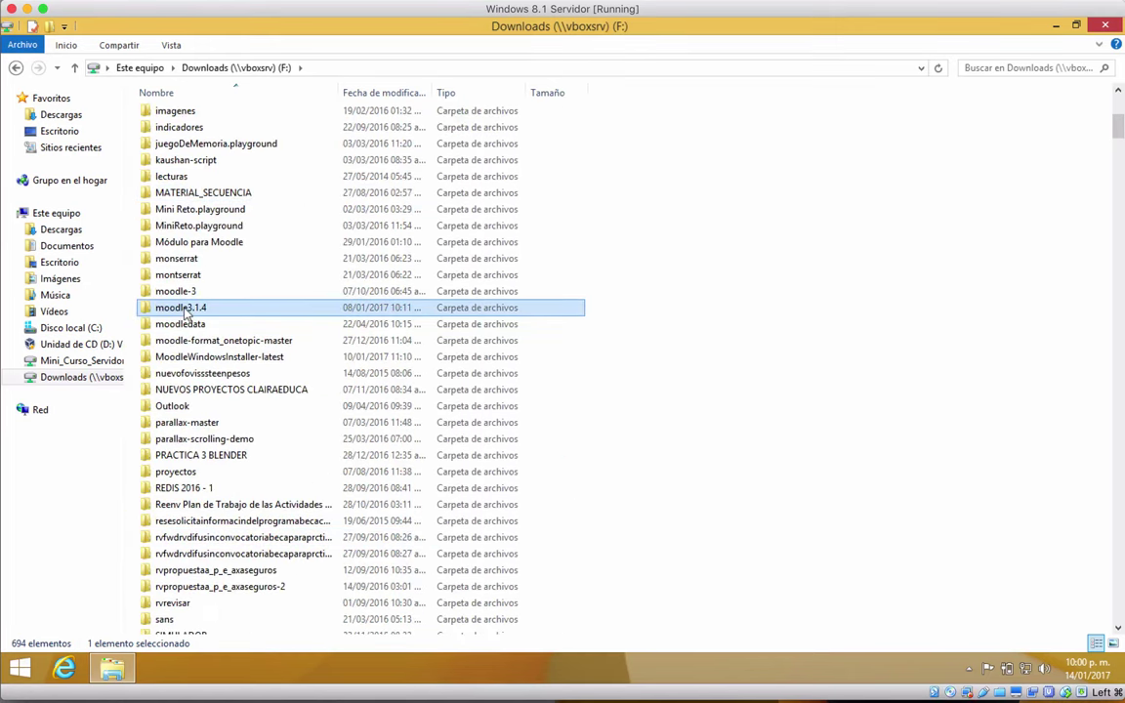
pyautogui.rightClick(184, 309)
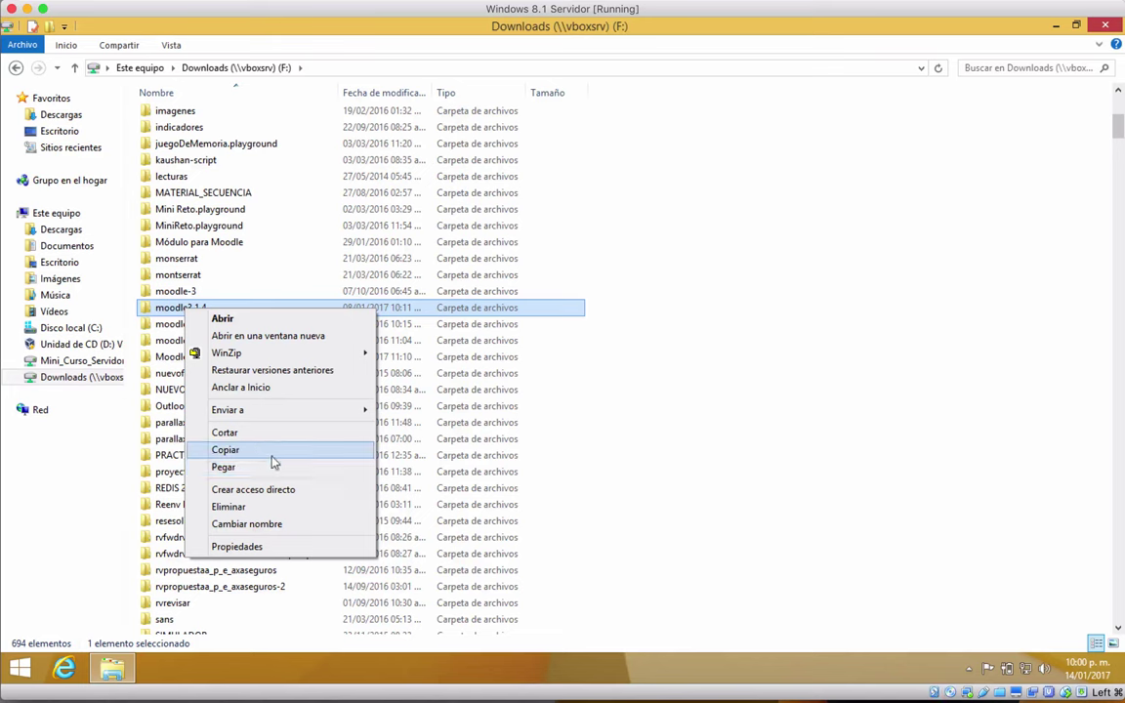
pyautogui.click(271, 452)
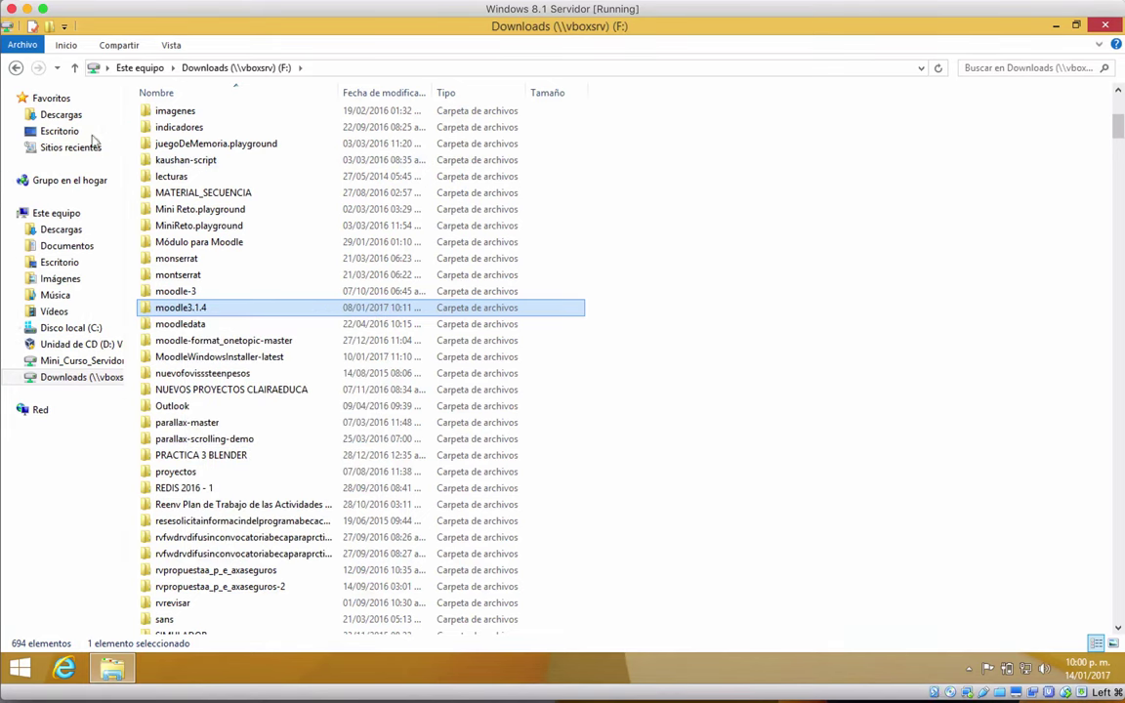
pyautogui.click(70, 328)
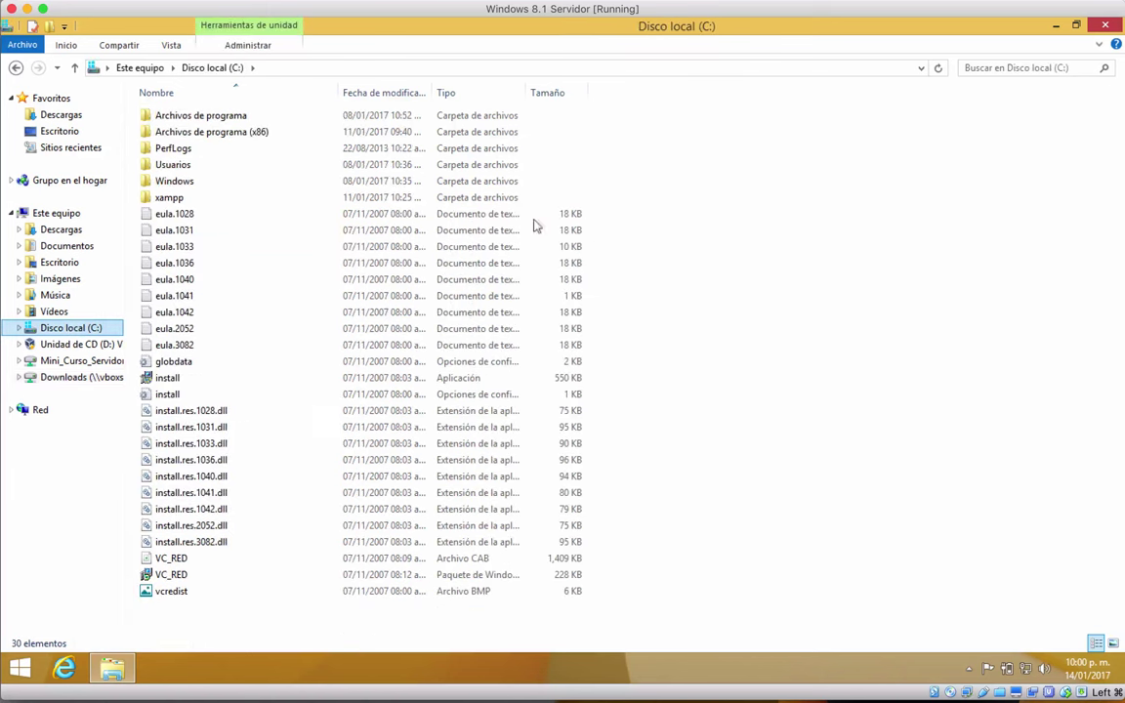
# Step: Paste the moodle3.1.4 folder into C:\xampp\htdocs and show the hidden tray icons
pyautogui.doubleClick(173, 199)
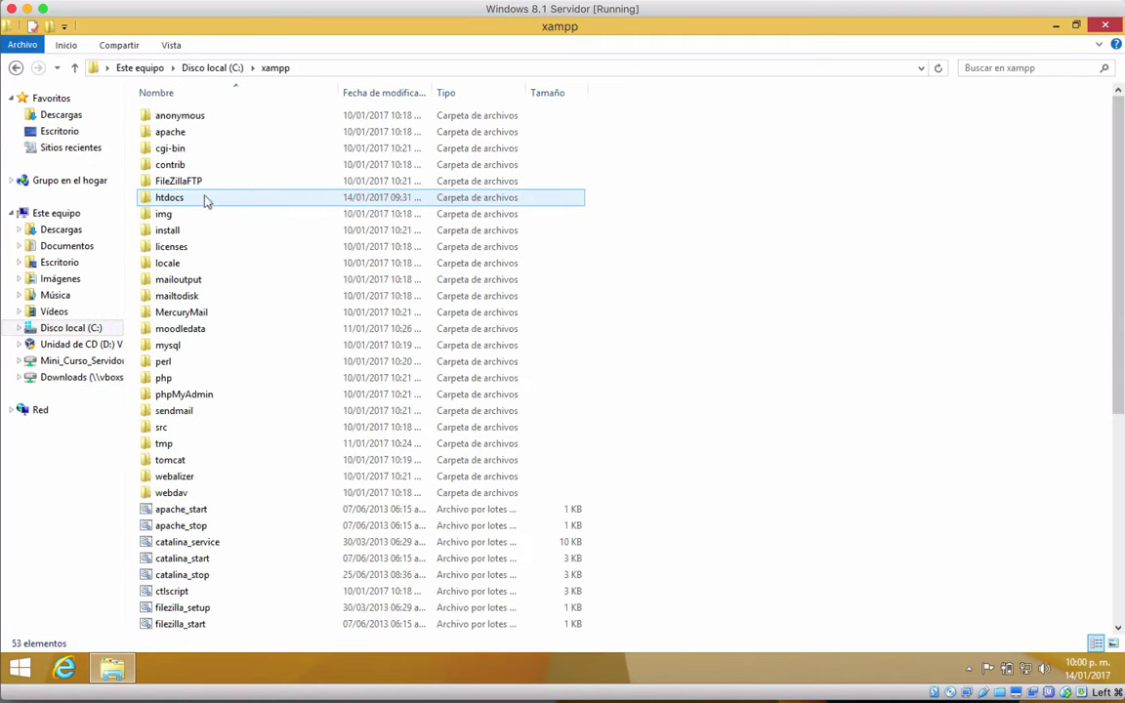
pyautogui.doubleClick(176, 200)
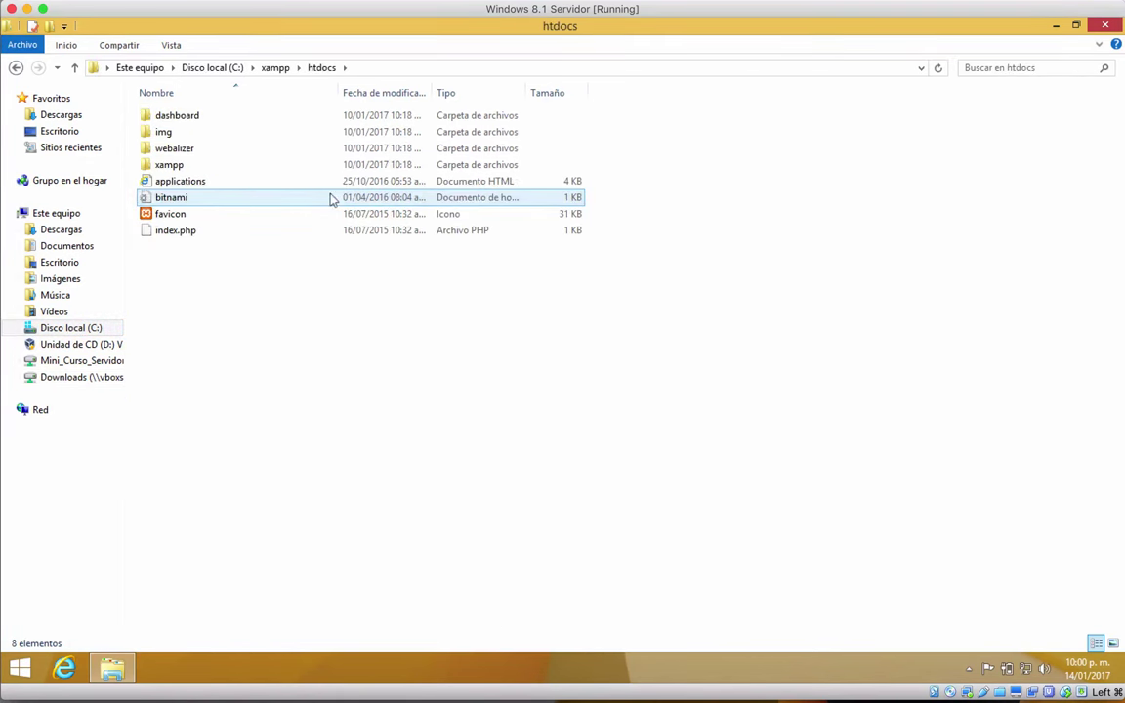
pyautogui.click(175, 149)
pyautogui.click(207, 386)
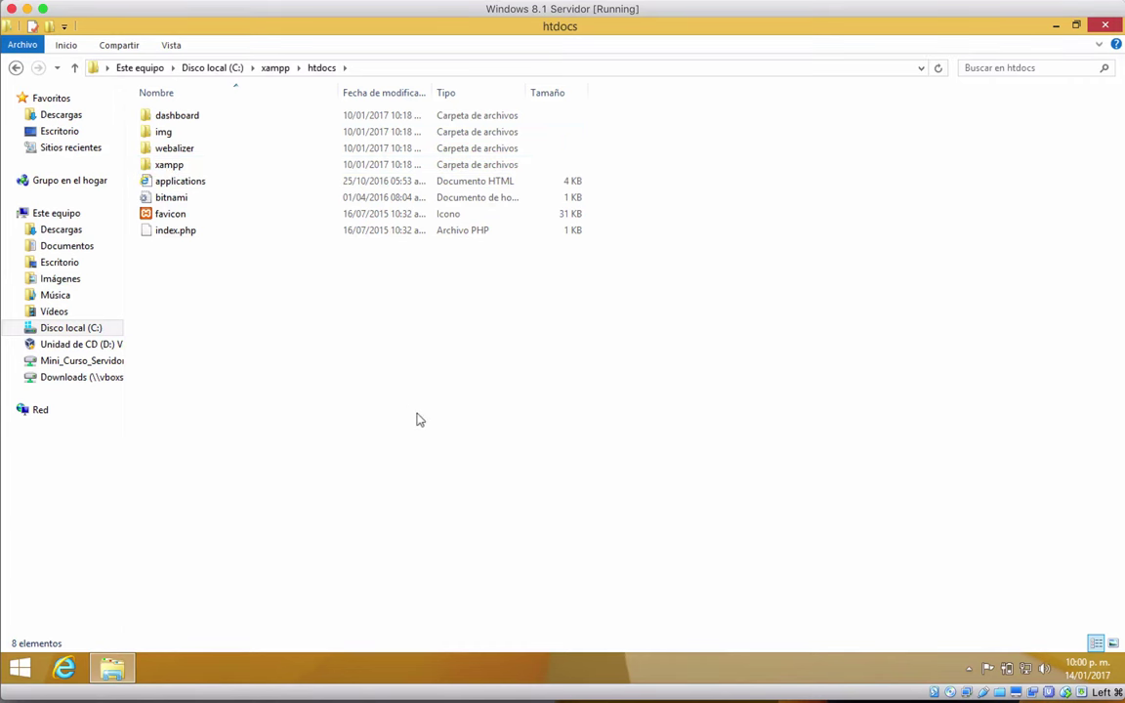
pyautogui.rightClick(260, 310)
pyautogui.click(286, 414)
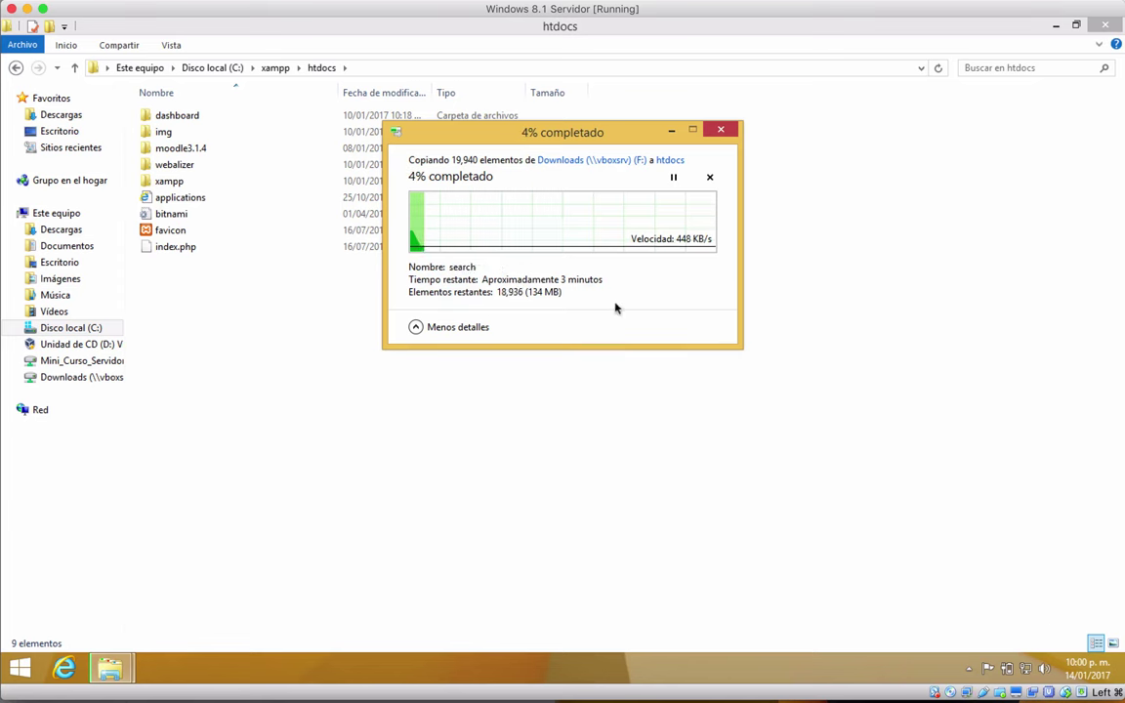
pyautogui.click(968, 669)
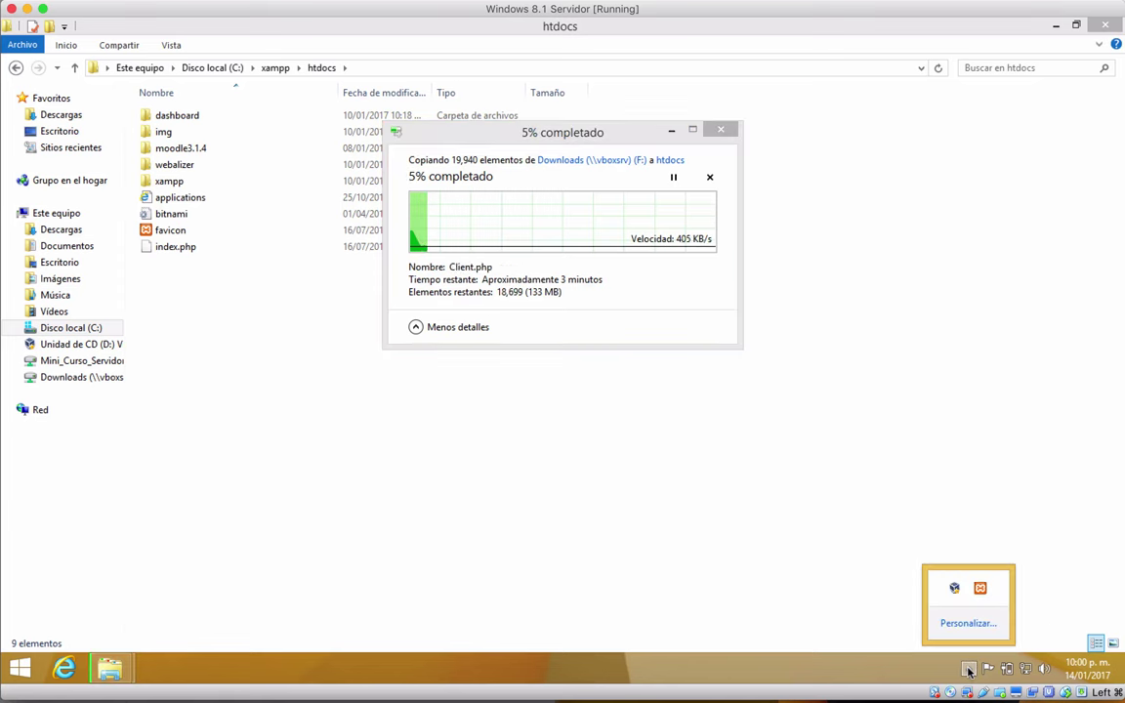
# Step: Start Apache and MySQL in the XAMPP Control Panel, then launch Internet Explorer
pyautogui.click(980, 587)
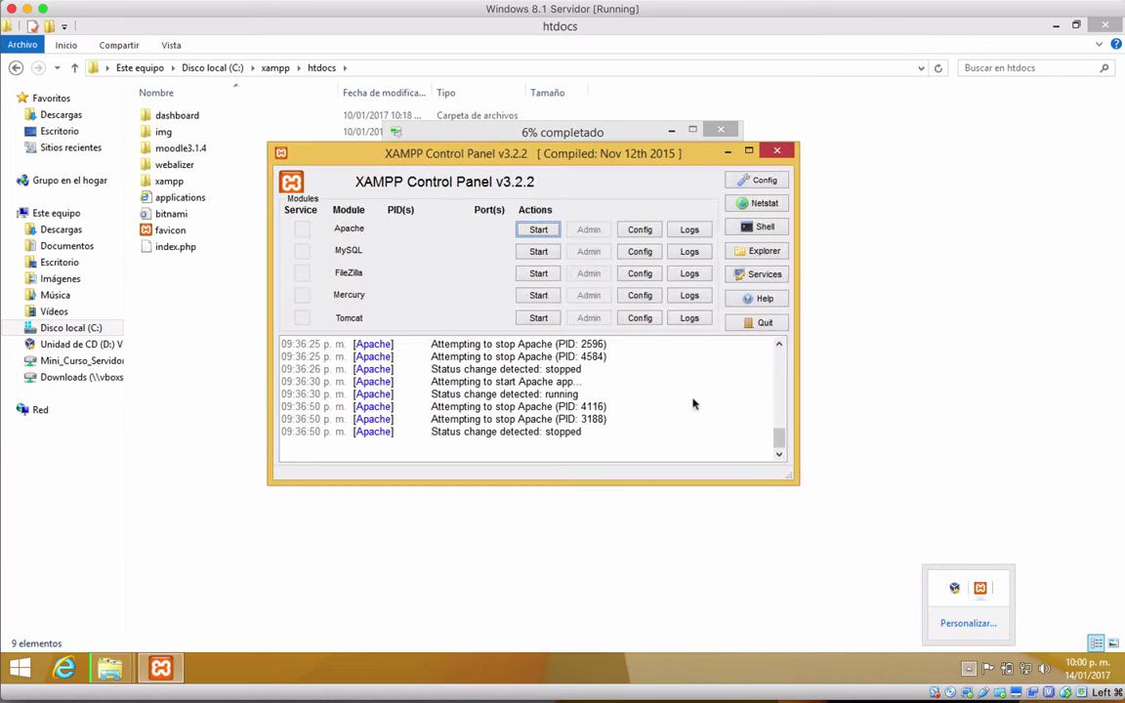
pyautogui.click(535, 231)
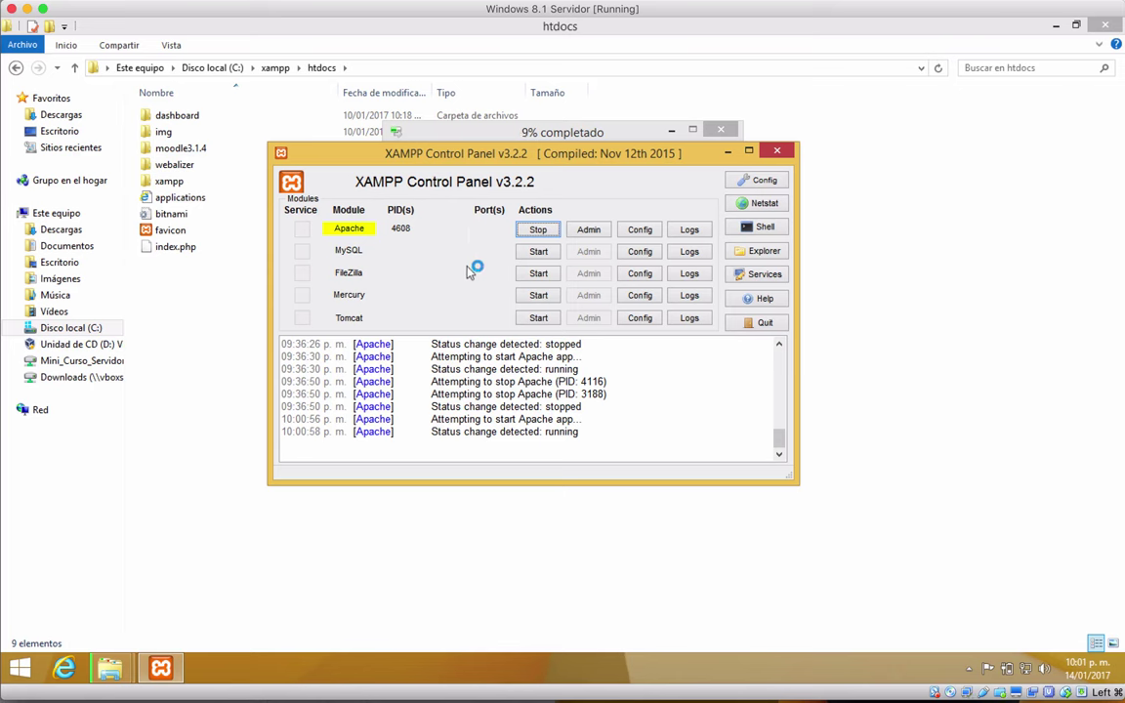
pyautogui.click(536, 252)
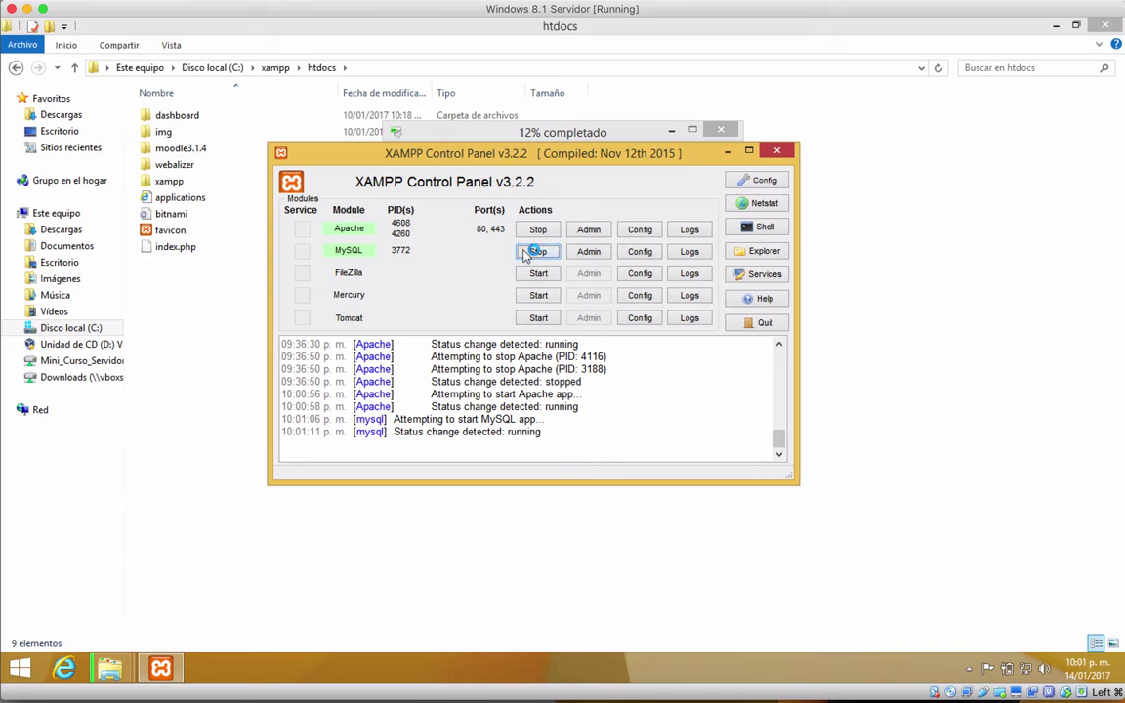
pyautogui.click(474, 128)
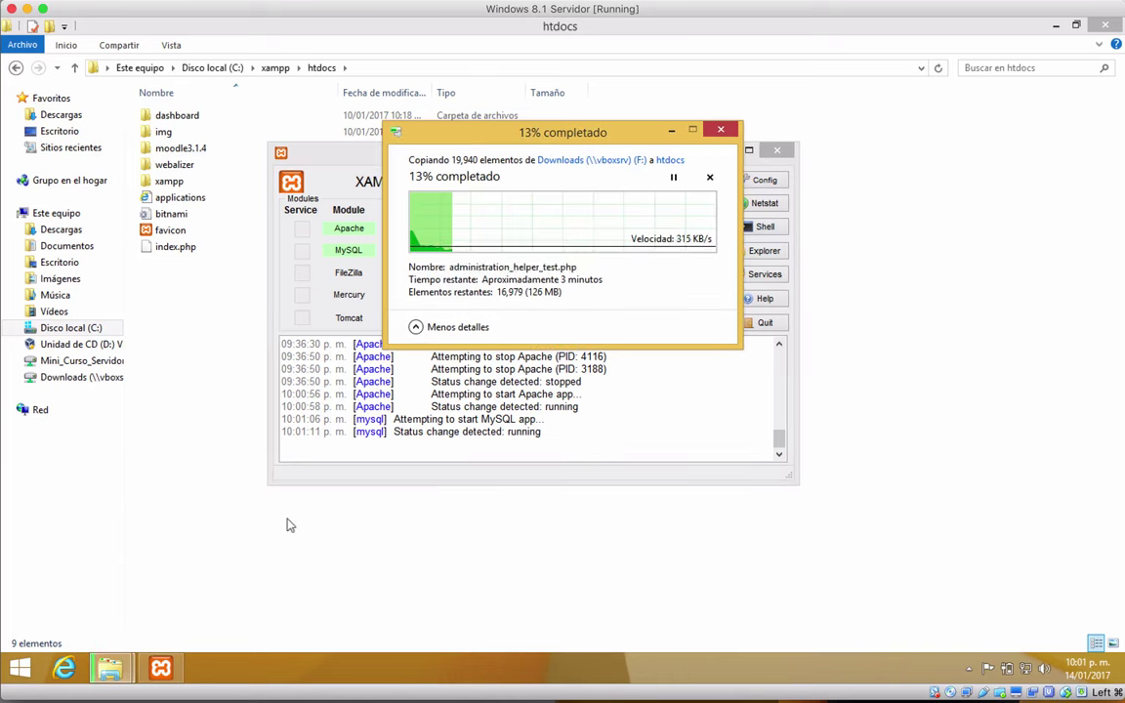
pyautogui.click(64, 669)
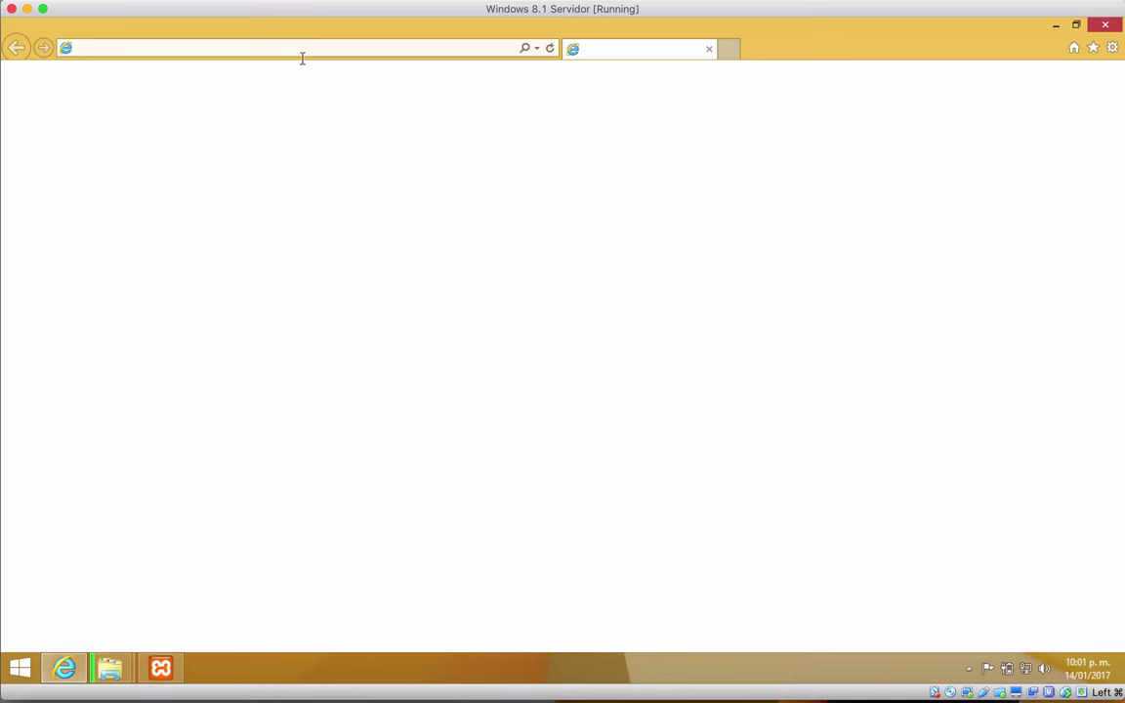
# Step: Load localhost in Internet Explorer, then return to the finishing folder copy
pyautogui.click(550, 48)
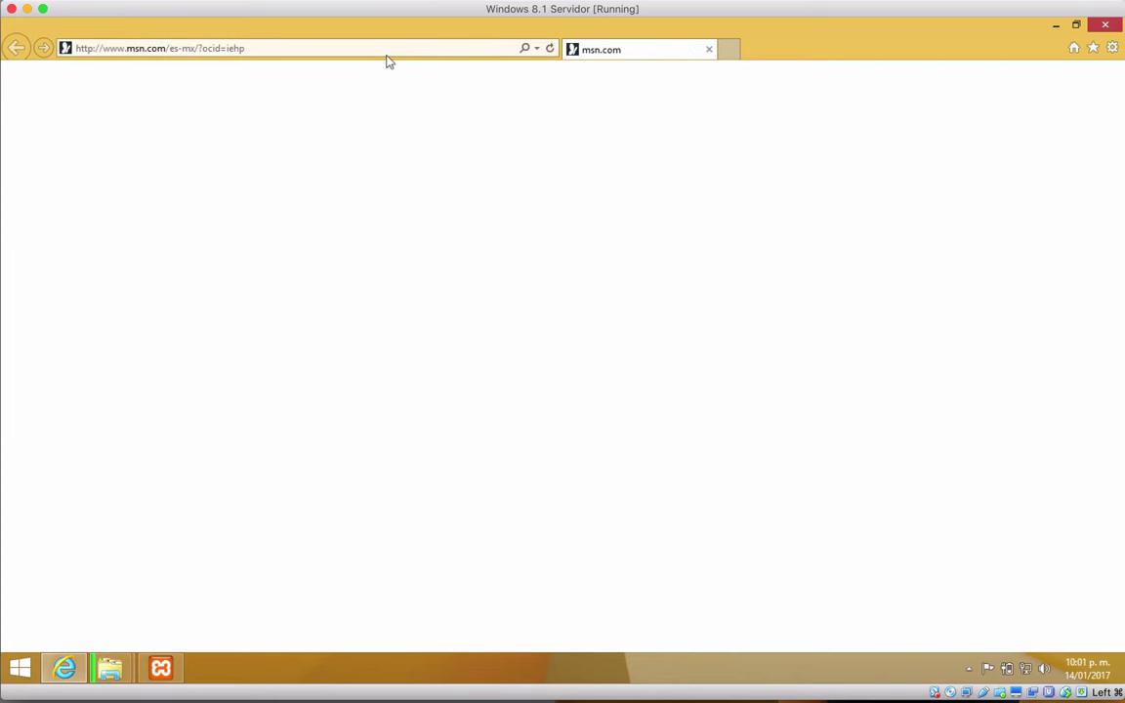
pyautogui.click(386, 54)
pyautogui.write('localhost/')
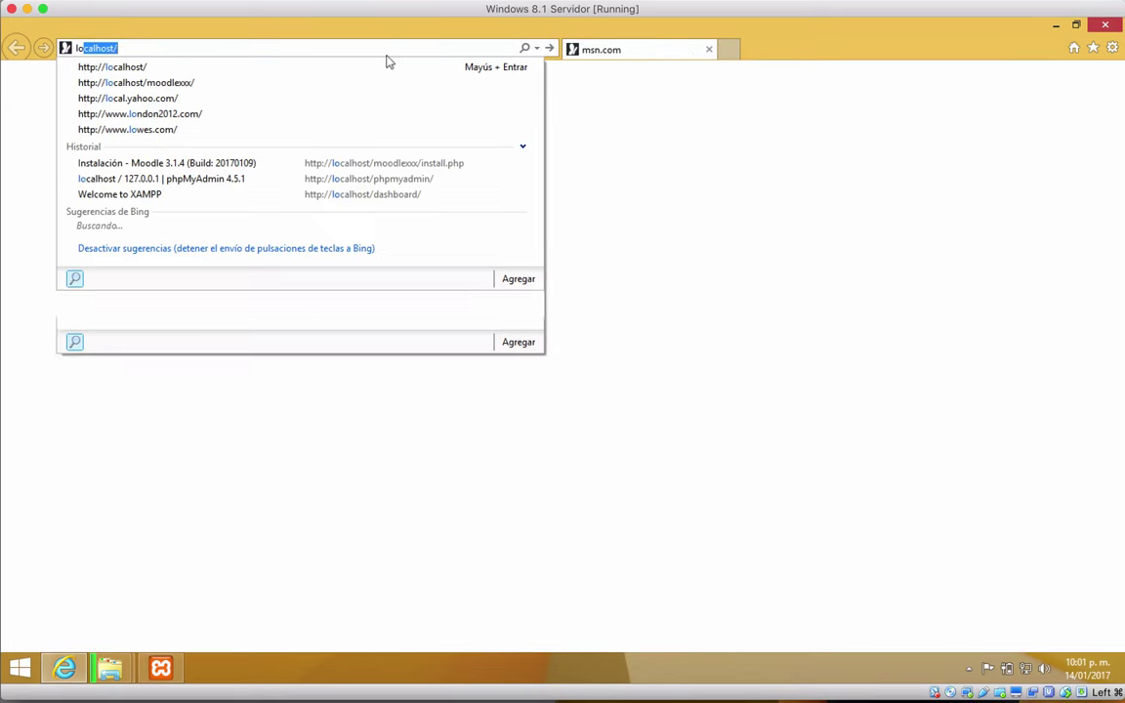
pyautogui.press('Return')
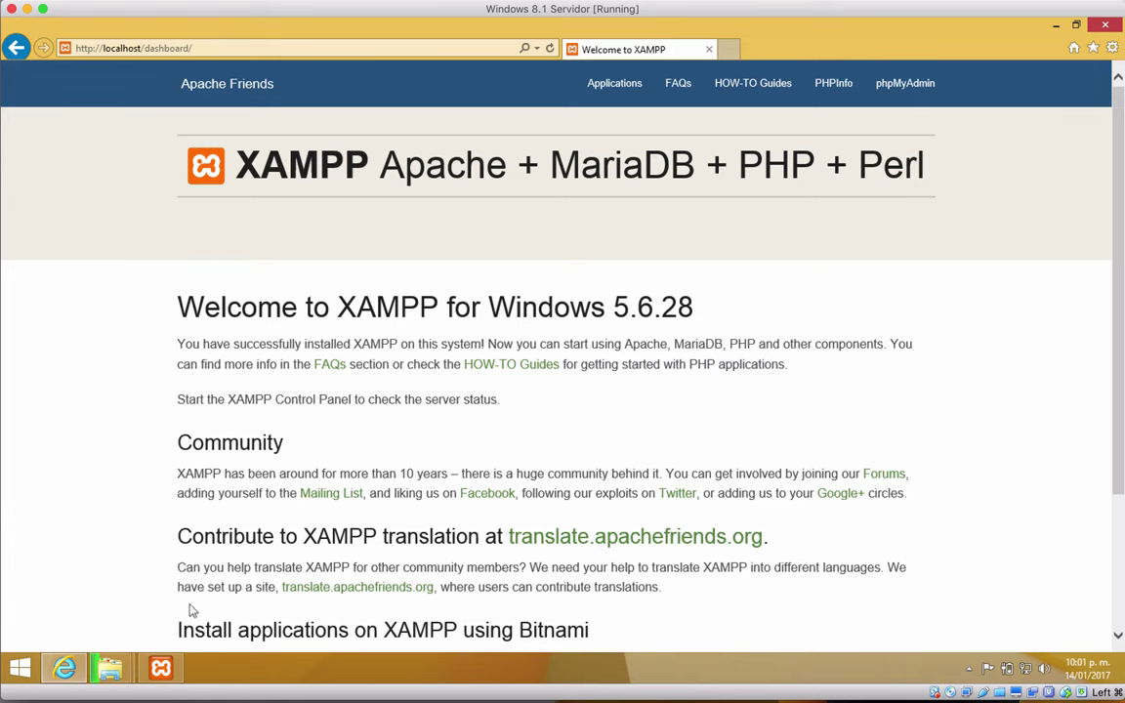
pyautogui.moveTo(109, 668)
pyautogui.click(224, 598)
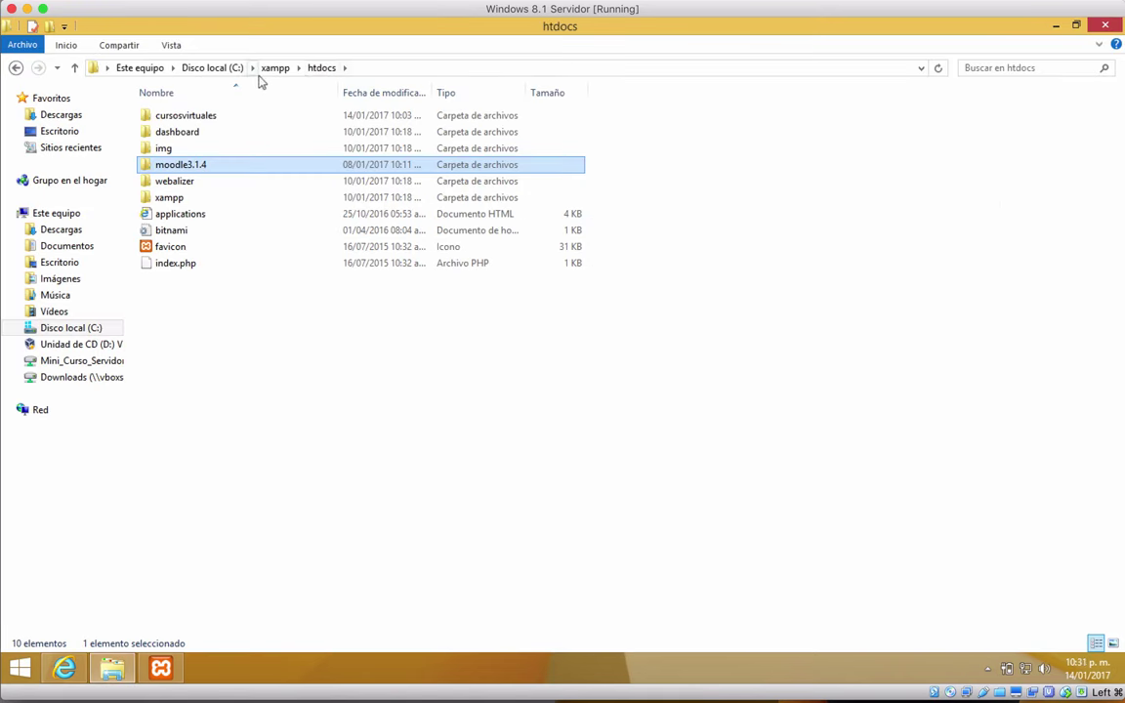
# Step: Rename the moodle3.1.4 folder in htdocs to moodle and switch back to Internet Explorer
pyautogui.click(200, 166)
pyautogui.click(212, 163)
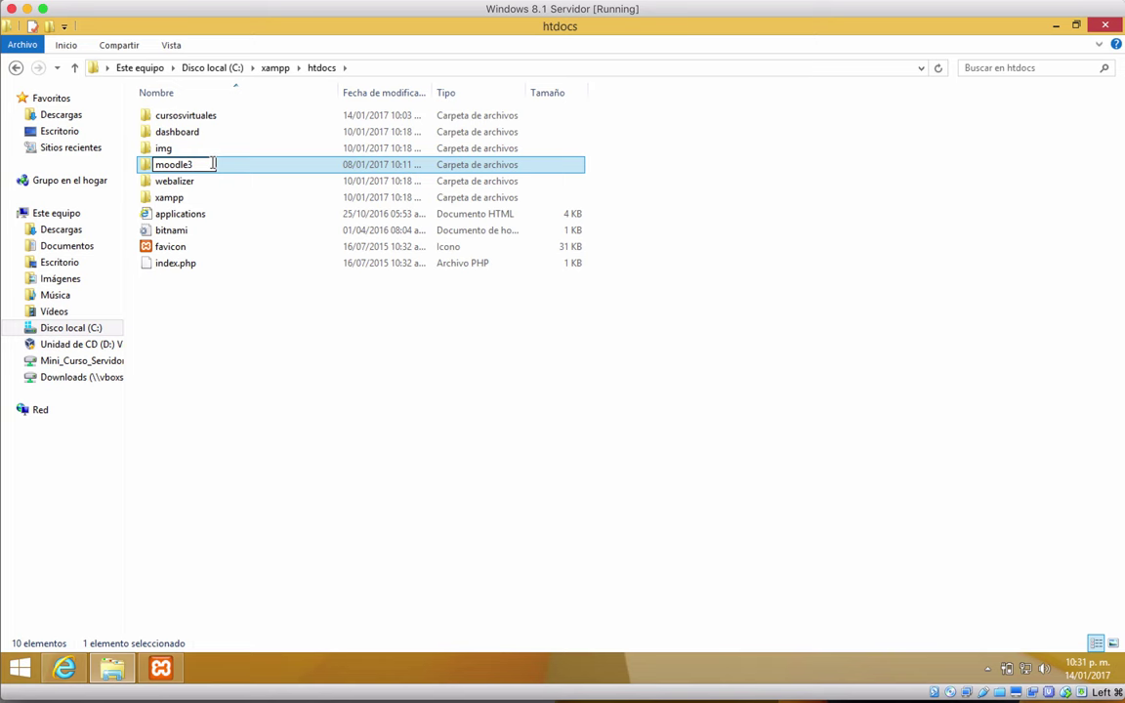
pyautogui.press('Return')
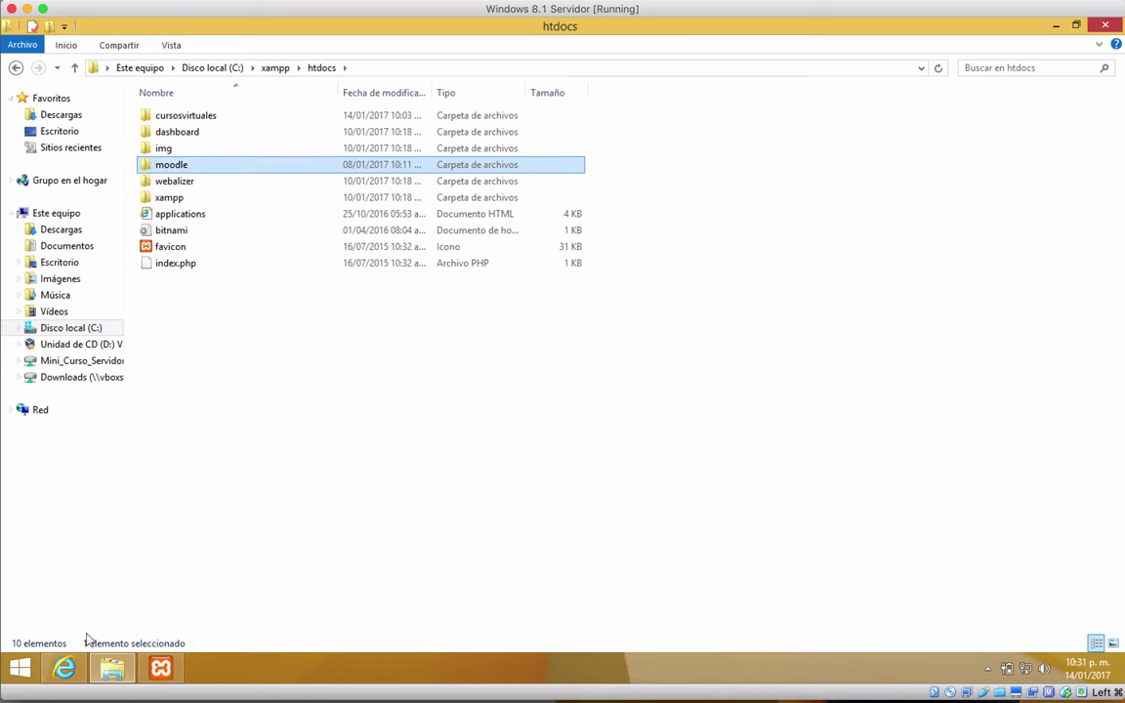
pyautogui.click(65, 668)
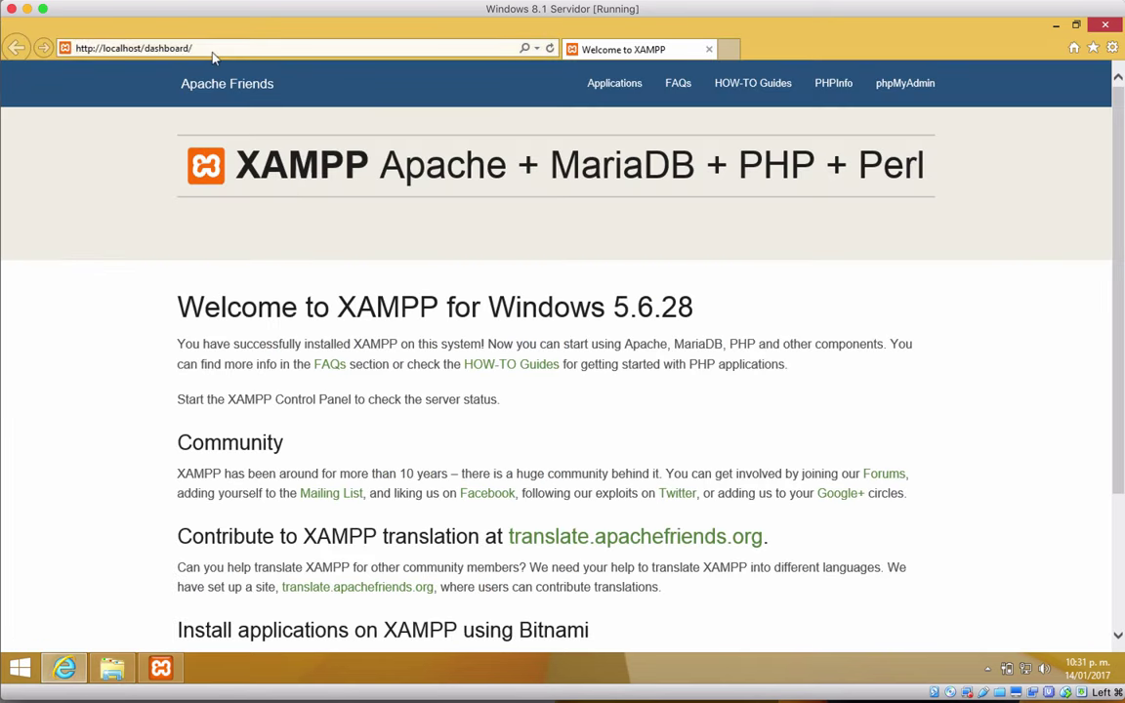
# Step: Replace 'dashboard' with moodle in the address bar to load localhost/moodle
pyautogui.click(192, 48)
pyautogui.click(184, 48)
pyautogui.doubleClick(185, 48)
pyautogui.write('moo')
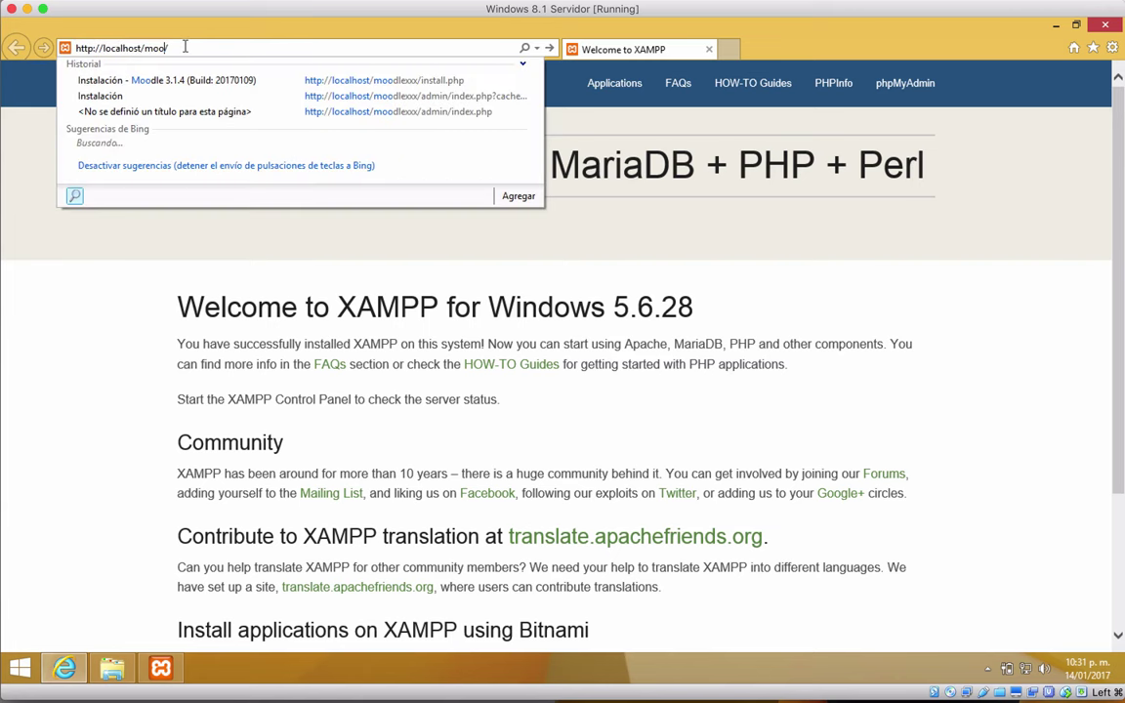
pyautogui.write('dle/')
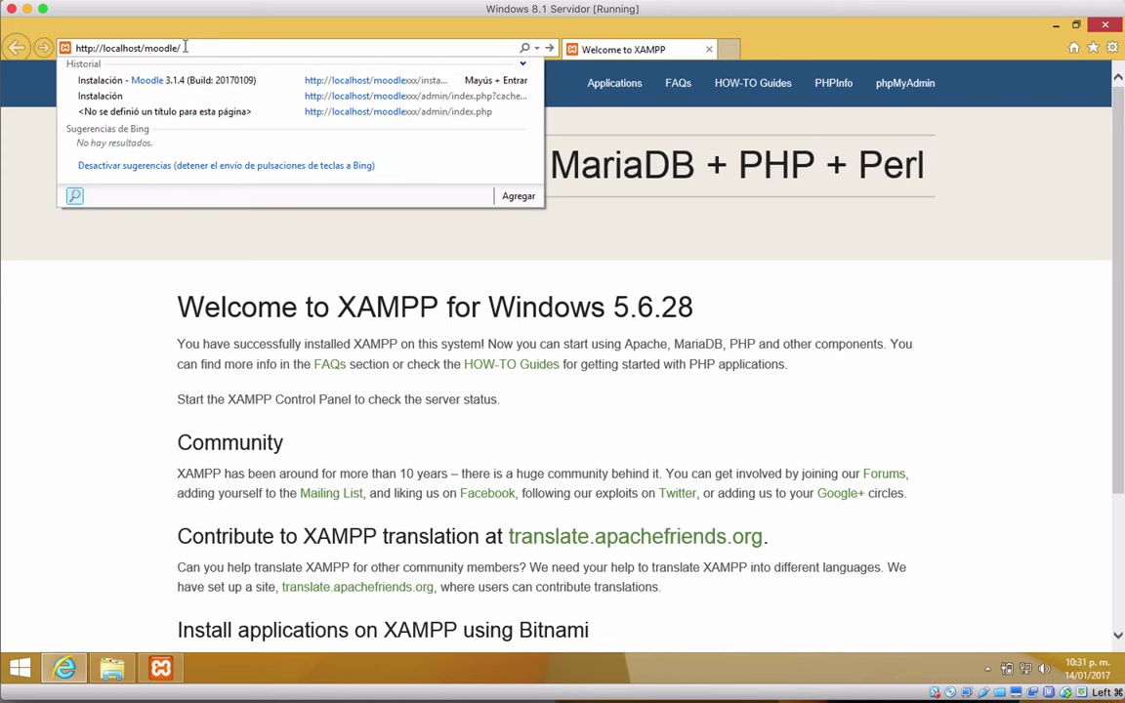
pyautogui.press('Return')
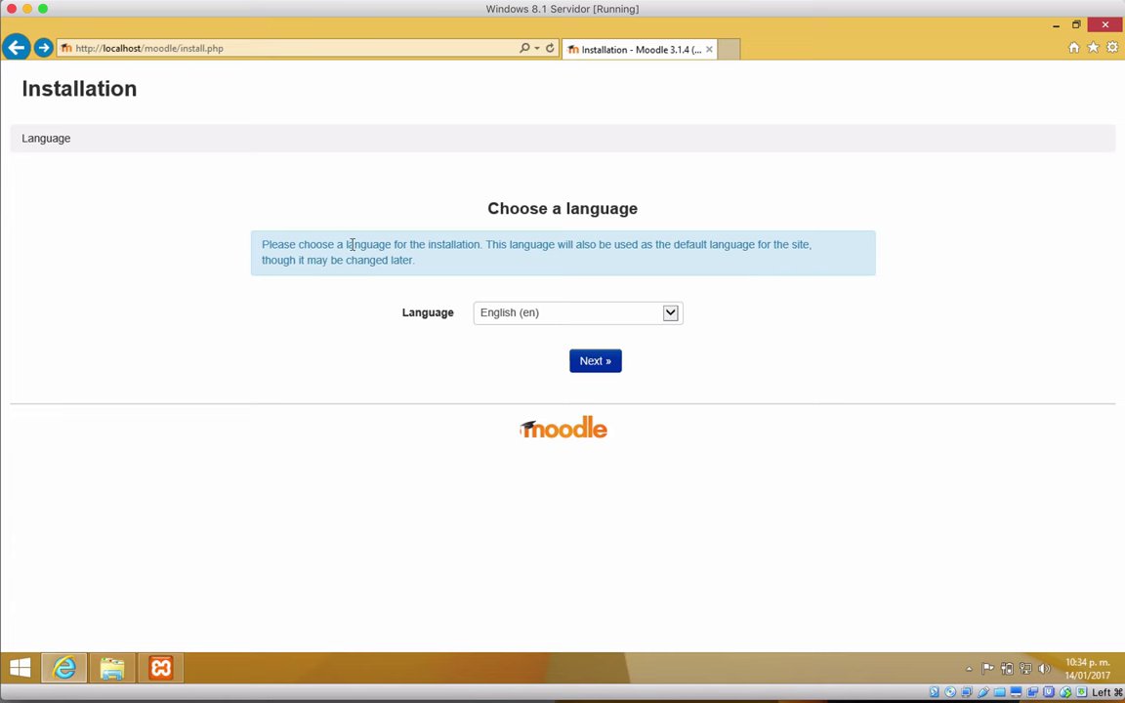
# Step: Keep English, adjust the Data directory path on Confirm paths, and continue
pyautogui.click(594, 364)
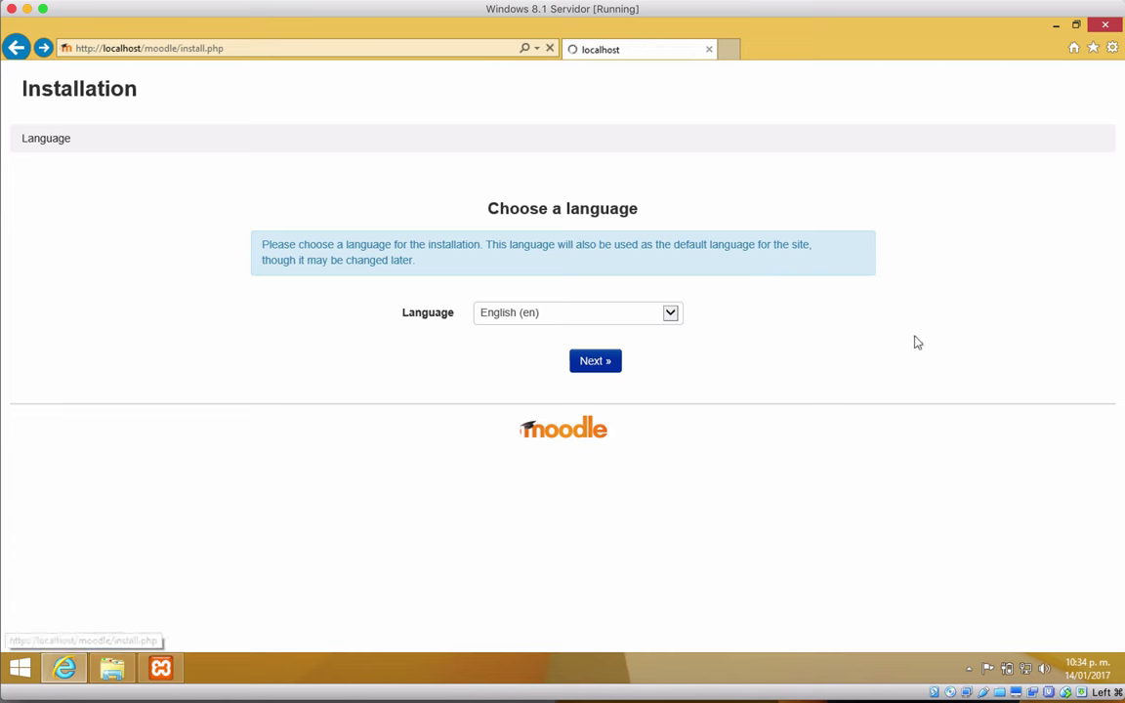
pyautogui.scroll(-2, 728, 363)
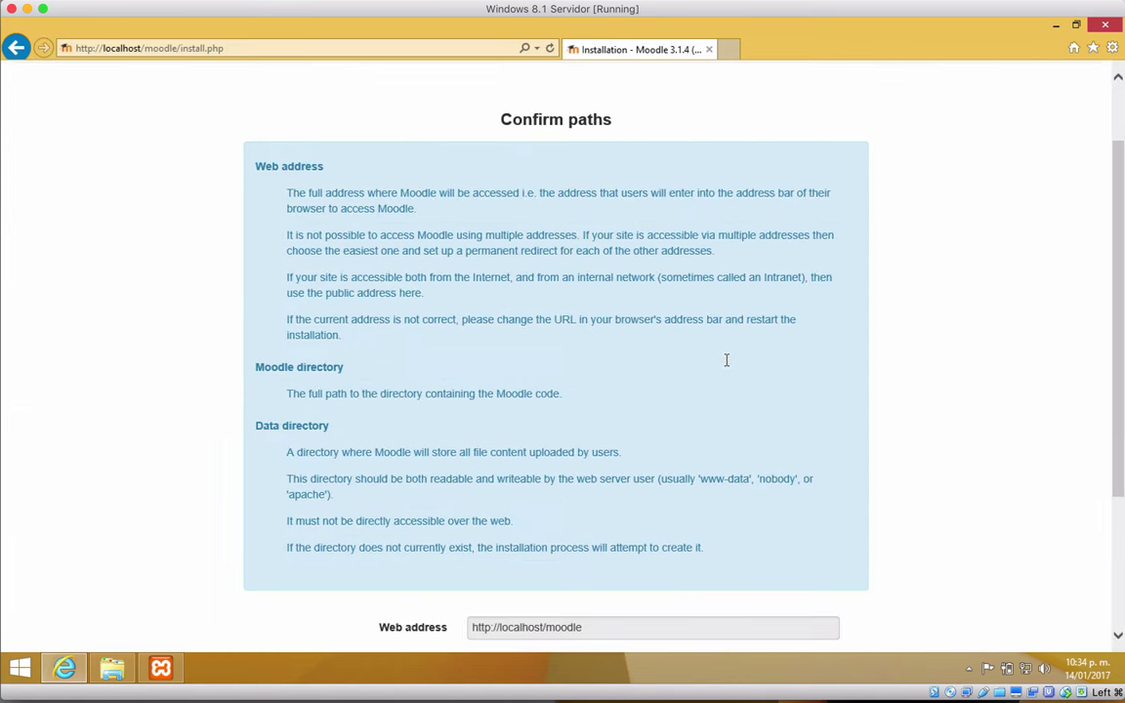
pyautogui.scroll(-4, 726, 360)
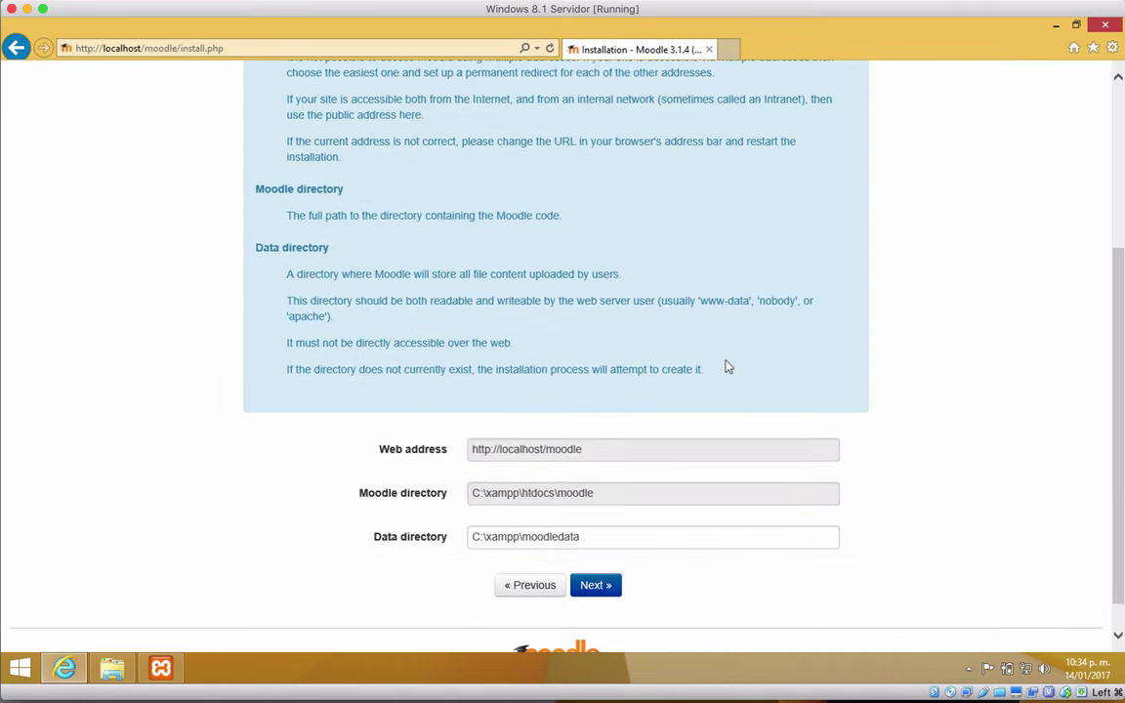
pyautogui.scroll(-1, 726, 368)
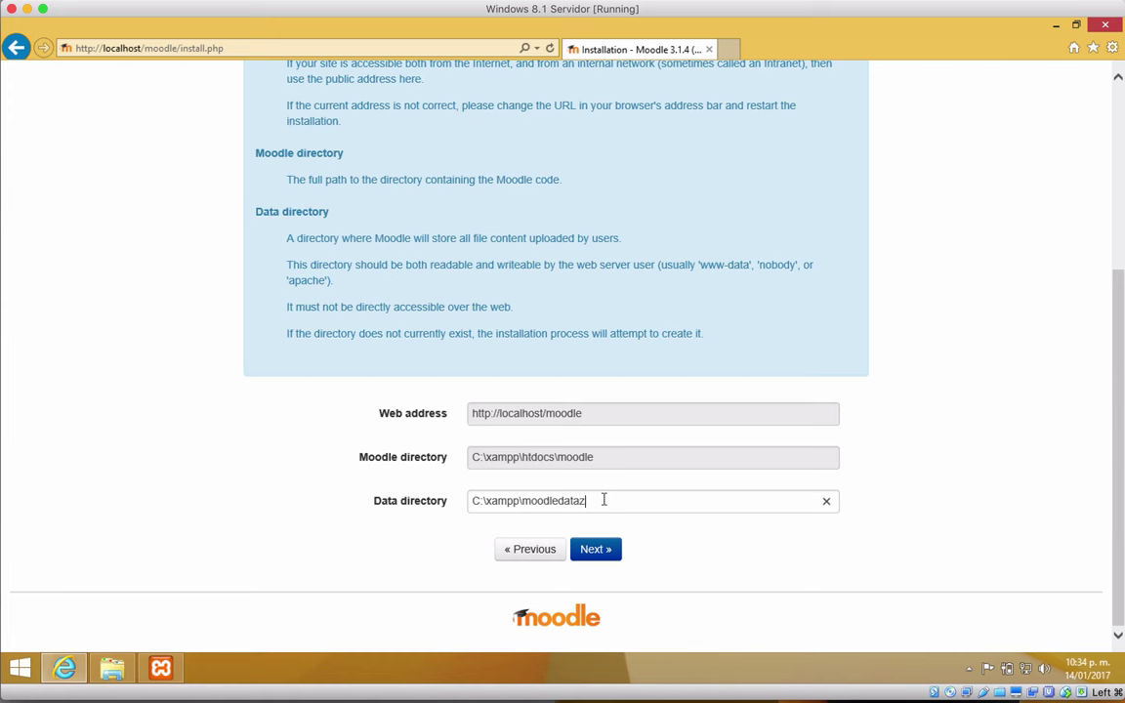
pyautogui.click(715, 531)
pyautogui.click(609, 553)
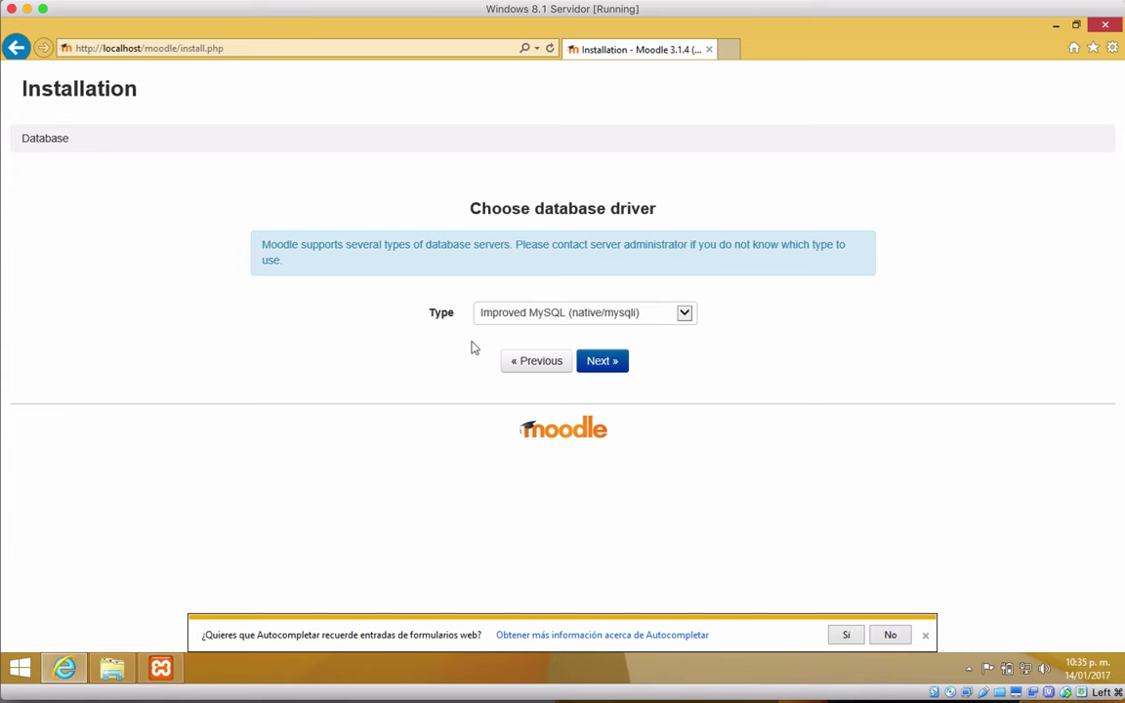
# Step: Choose MariaDB (native/mariadb) as the database type and continue to Database settings
pyautogui.click(690, 318)
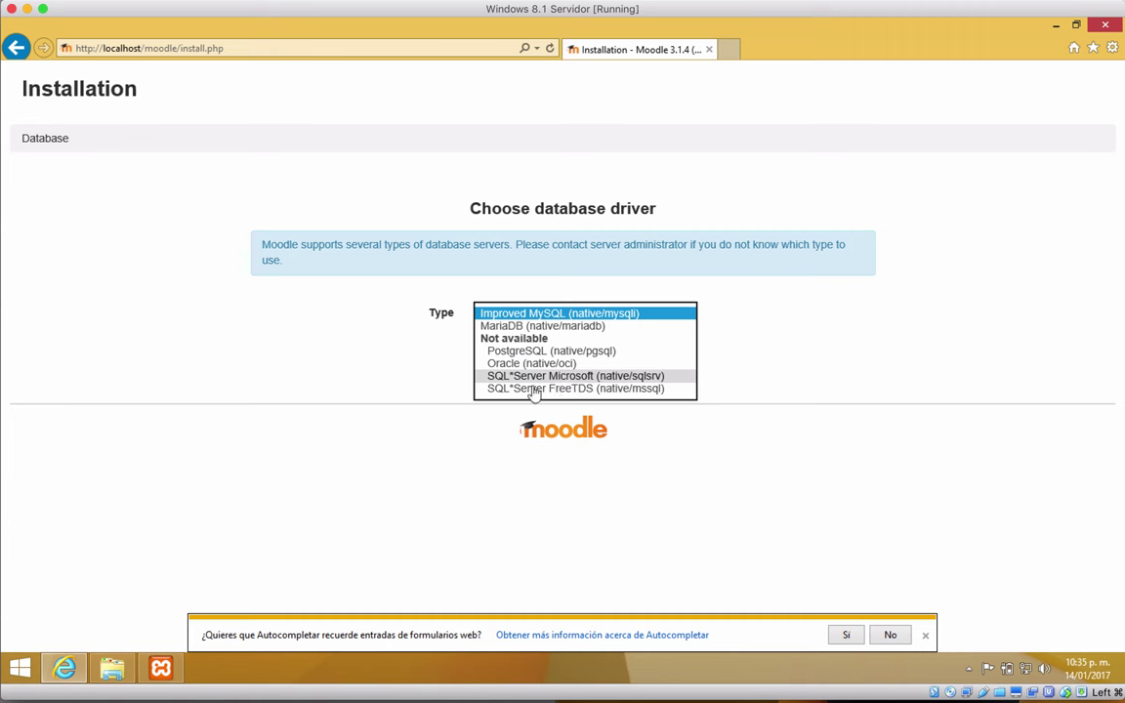
pyautogui.click(531, 328)
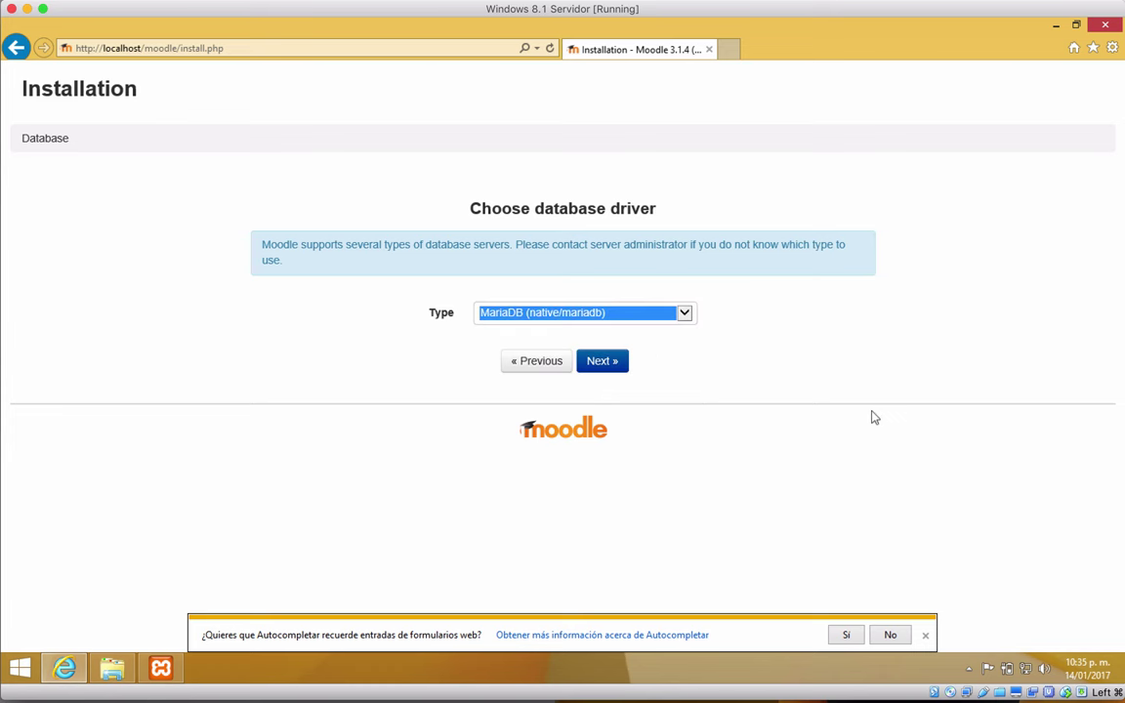
pyautogui.click(602, 361)
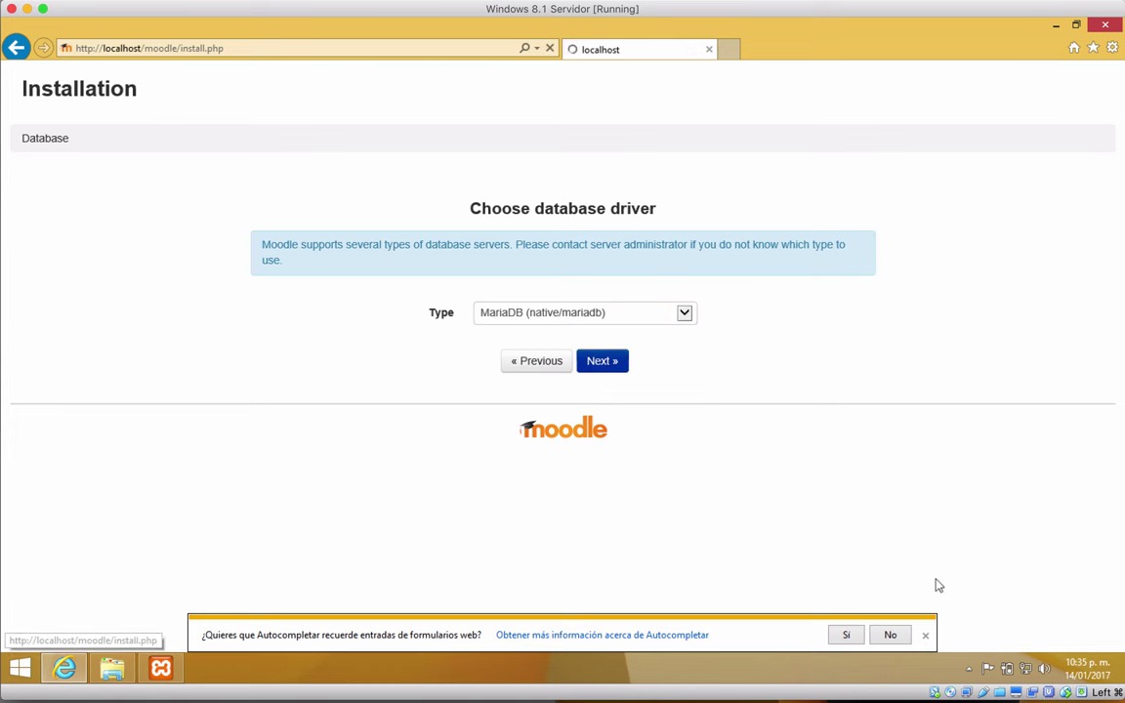
pyautogui.click(925, 635)
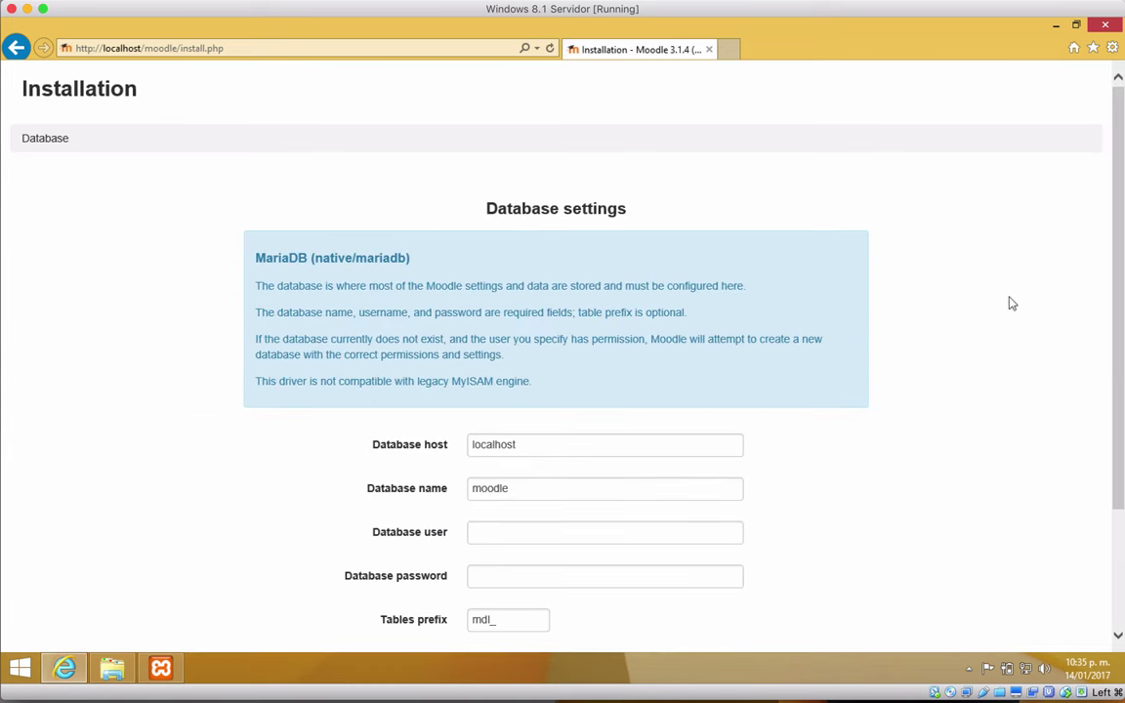
# Step: Change the database name to moodlecursovirtual, set the database user to root, and submit
pyautogui.scroll(-1, 1011, 303)
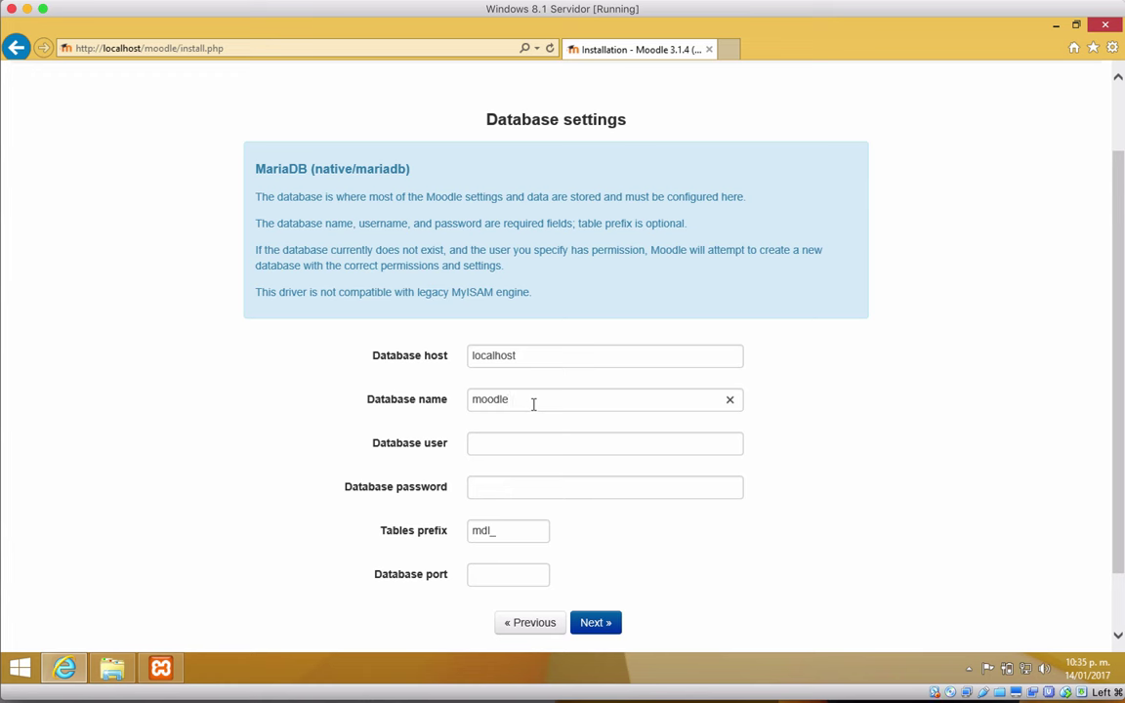
pyautogui.write('cursovirtual')
pyautogui.click(865, 472)
pyautogui.click(524, 447)
pyautogui.write('root')
pyautogui.click(976, 496)
pyautogui.click(593, 625)
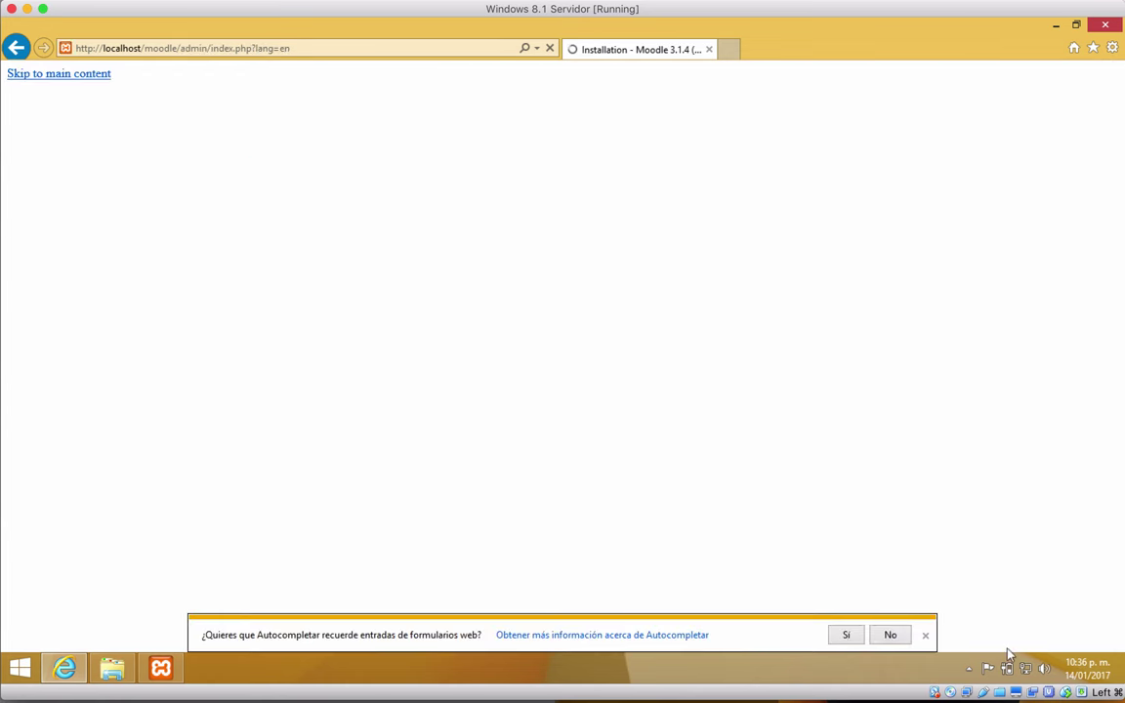
# Step: Dismiss the autocomplete bar and accept the Moodle copyright notice
pyautogui.click(925, 635)
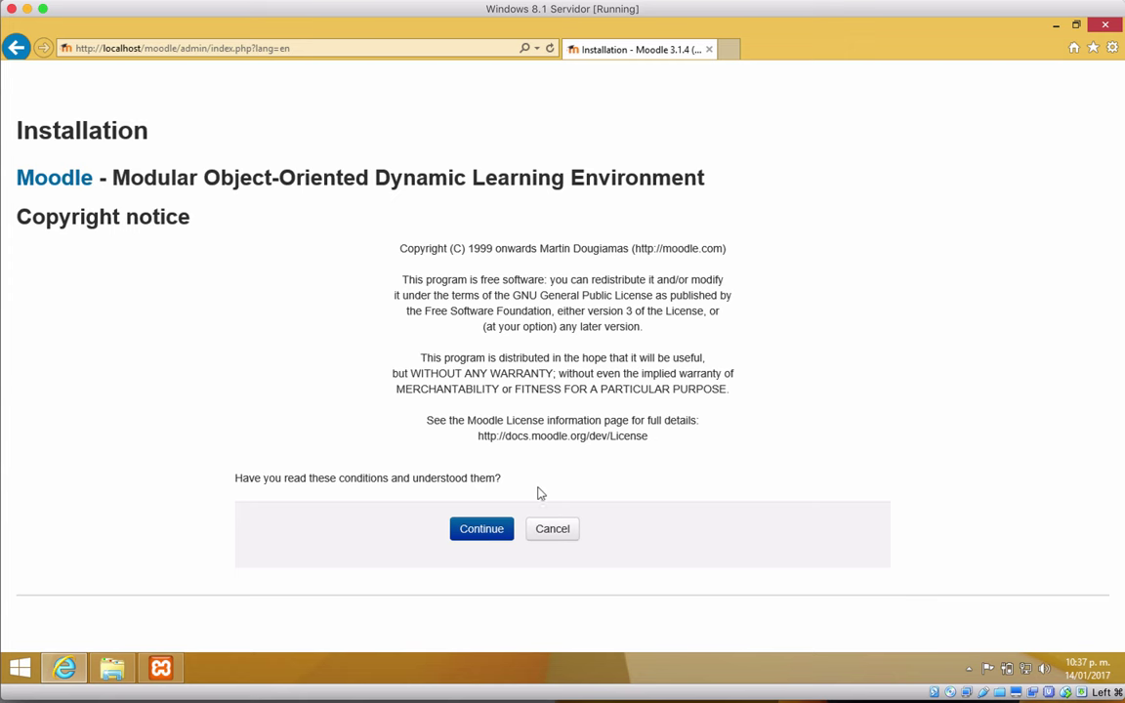
pyautogui.click(481, 533)
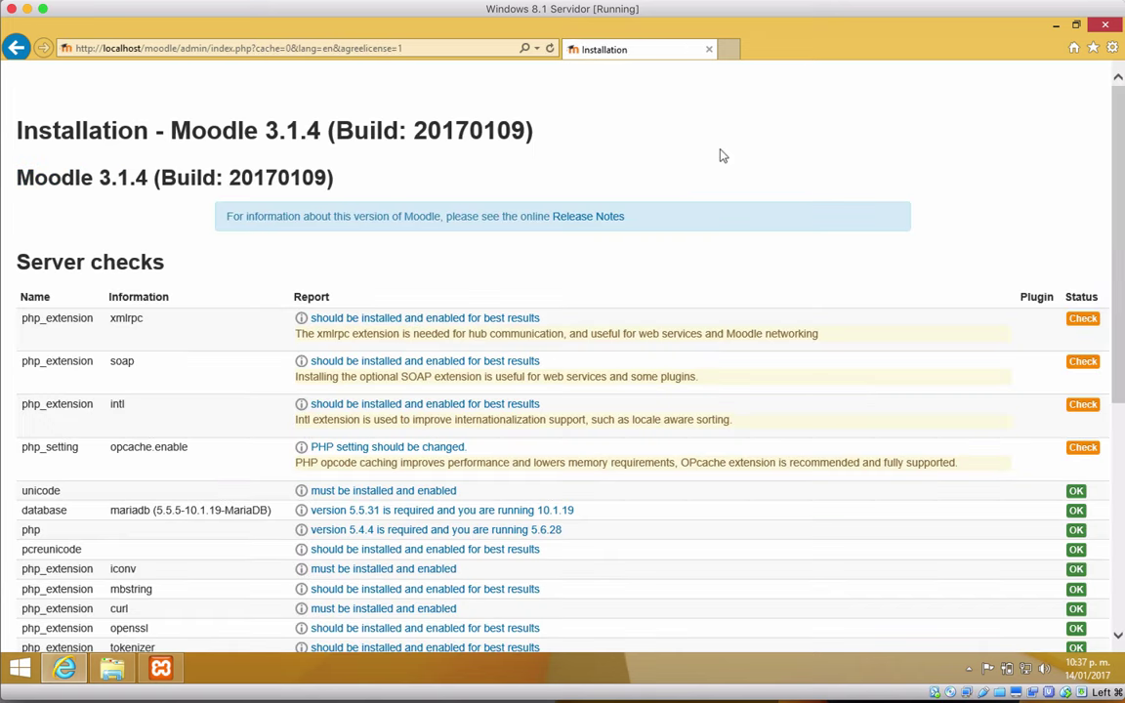
# Step: Review the Moodle 3.1.4 server checks table to the bottom and continue to installation
pyautogui.scroll(-2, 723, 156)
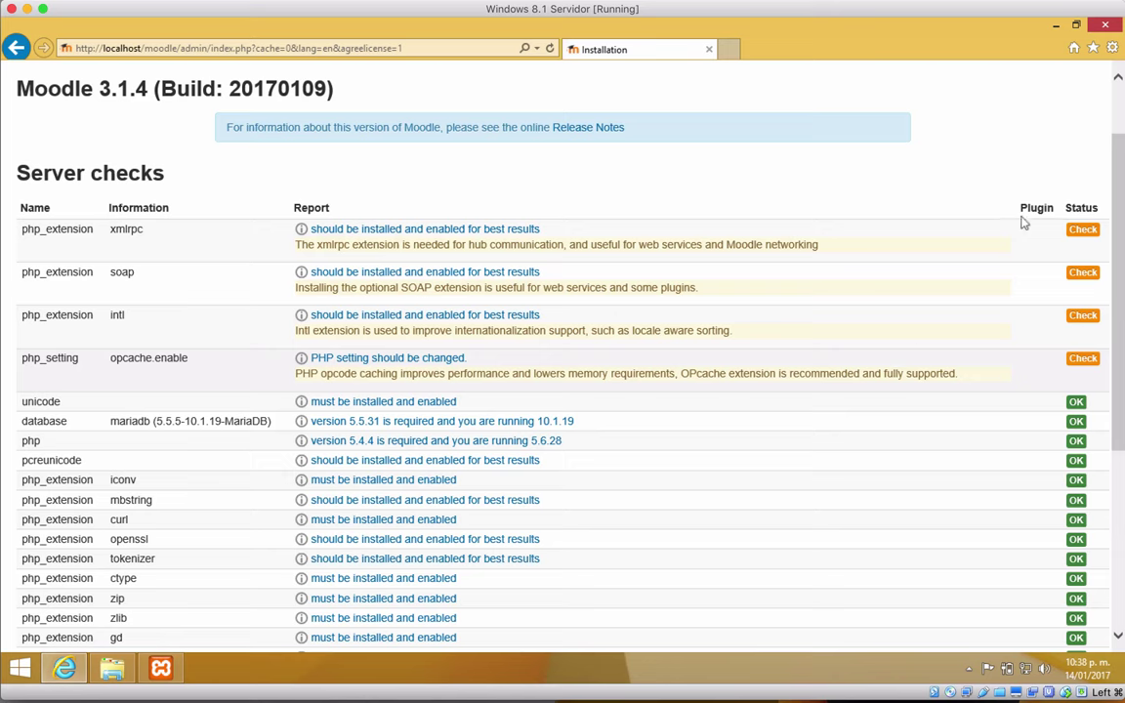
pyautogui.scroll(-3, 887, 459)
pyautogui.scroll(-1, 884, 488)
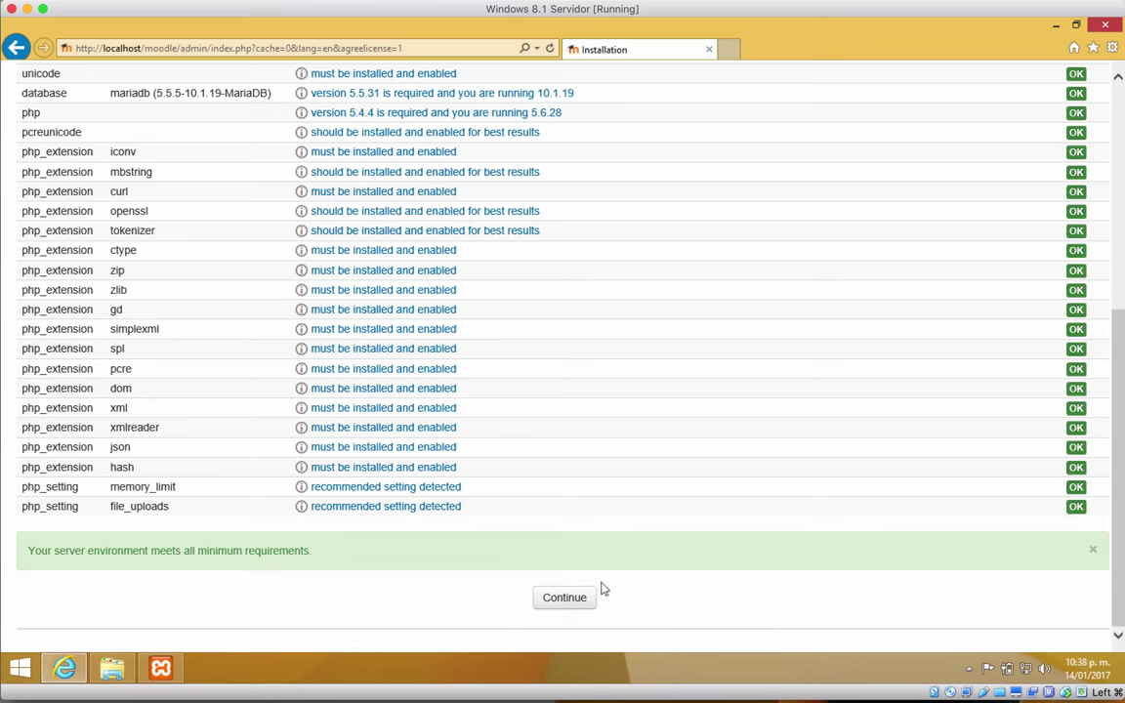
pyautogui.click(566, 599)
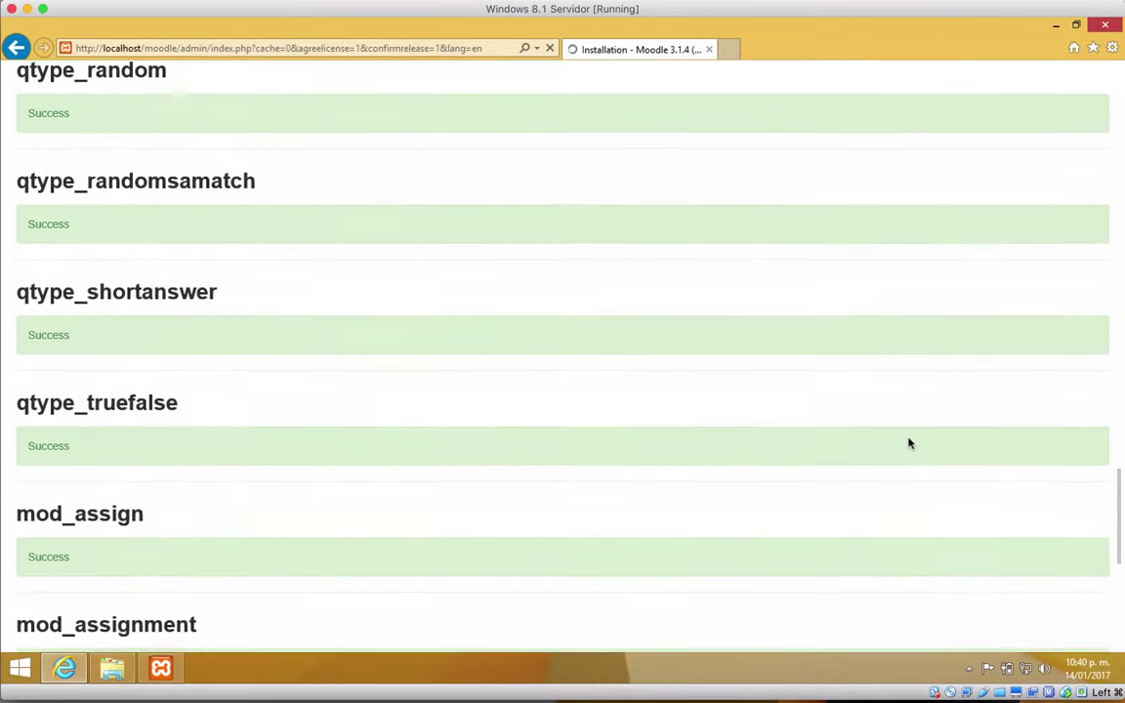
# Step: Scroll through the plugin installation results down to the logstore entries reporting Success
pyautogui.scroll(3, 908, 443)
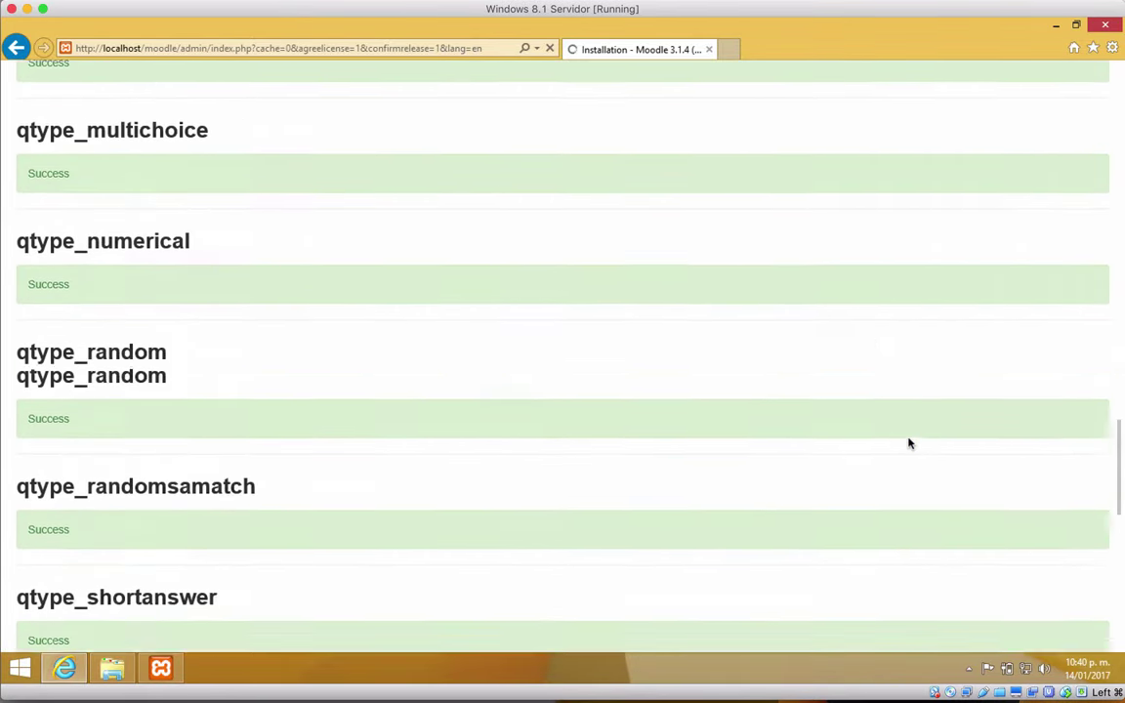
pyautogui.scroll(10, 908, 443)
pyautogui.scroll(-10, 908, 443)
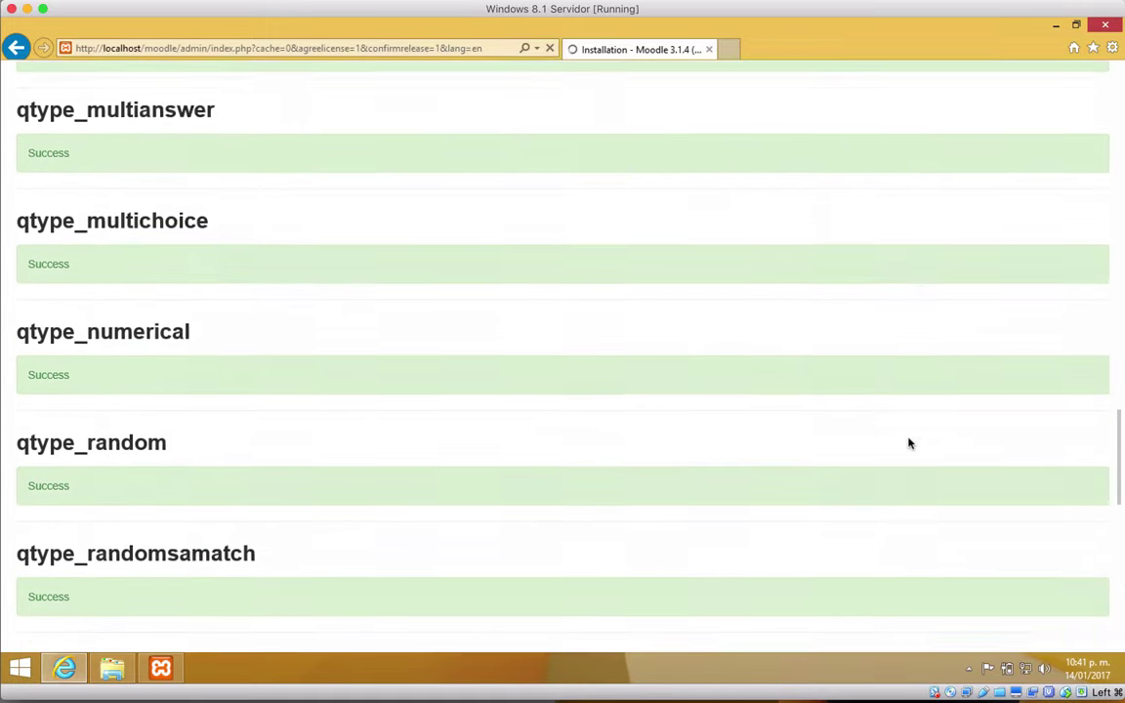
pyautogui.scroll(-10, 908, 443)
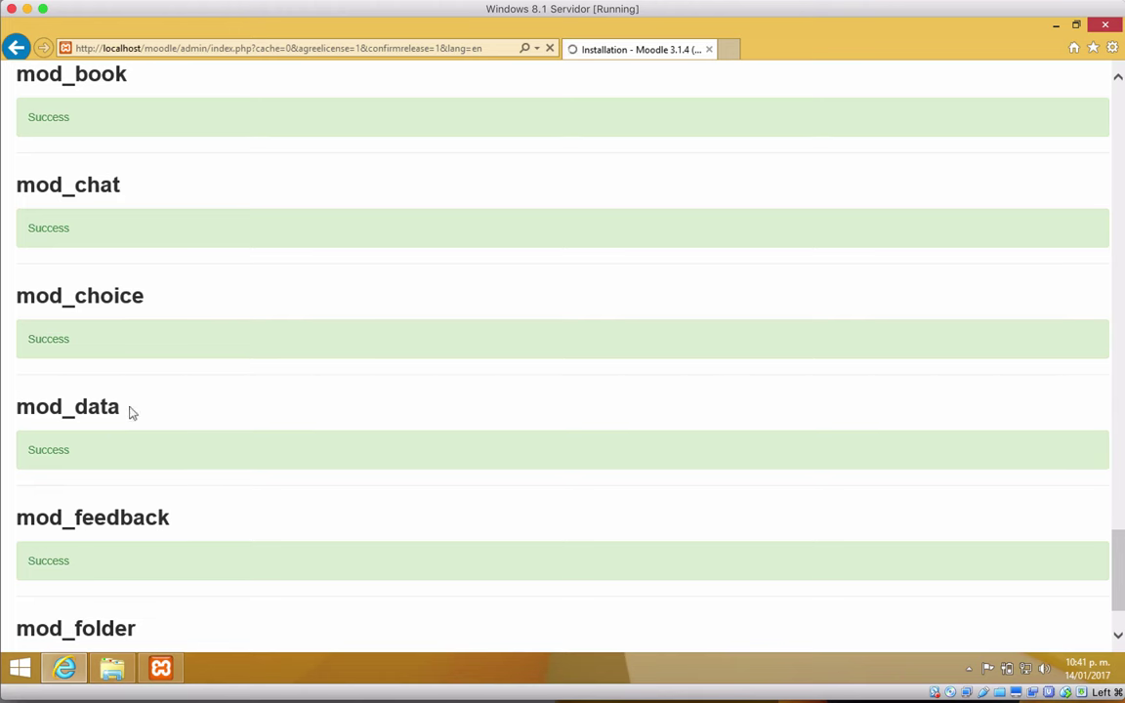
pyautogui.scroll(-1, 191, 418)
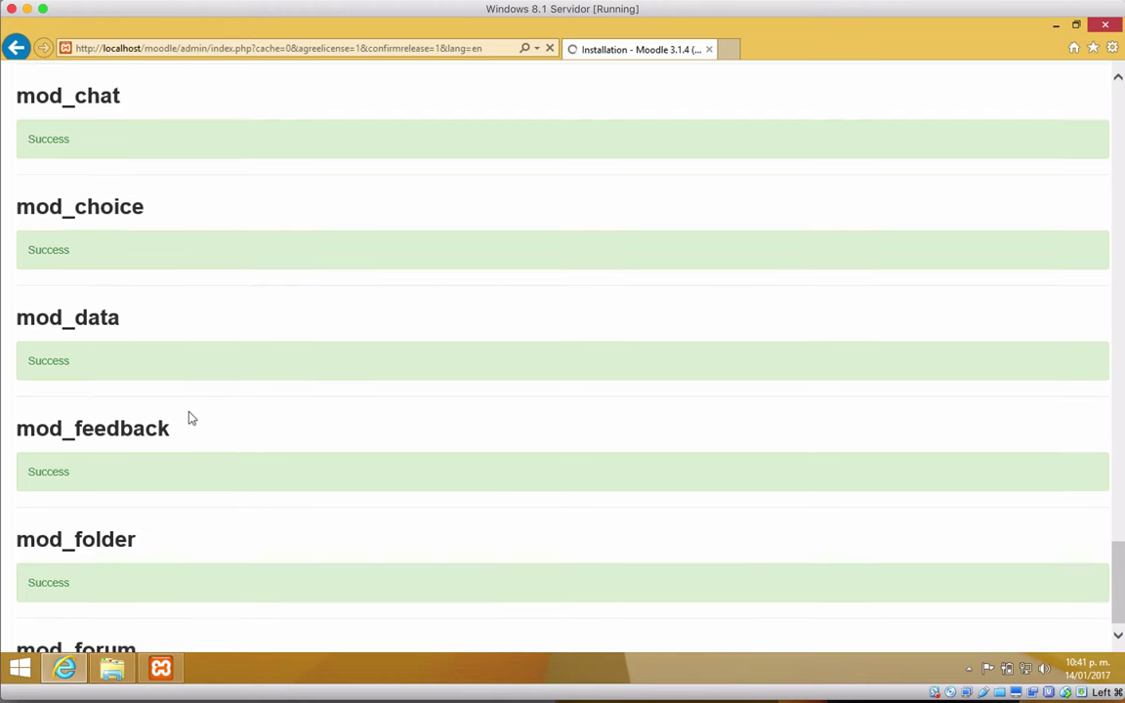
pyautogui.scroll(-1, 342, 395)
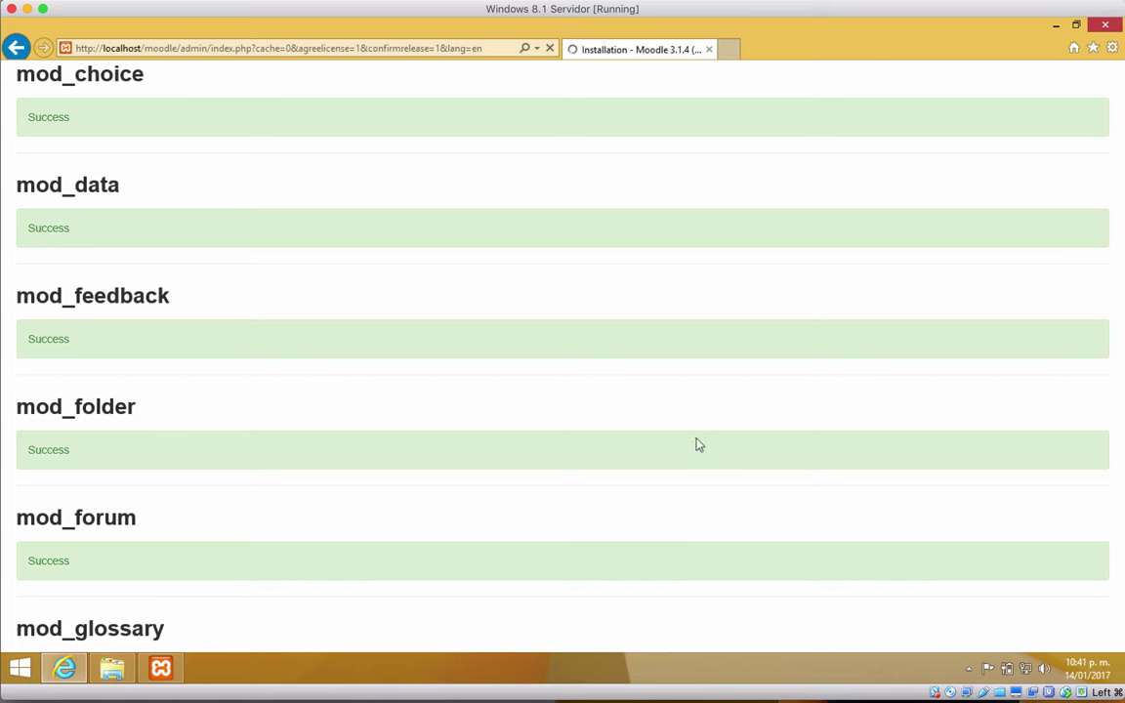
pyautogui.scroll(-2, 720, 452)
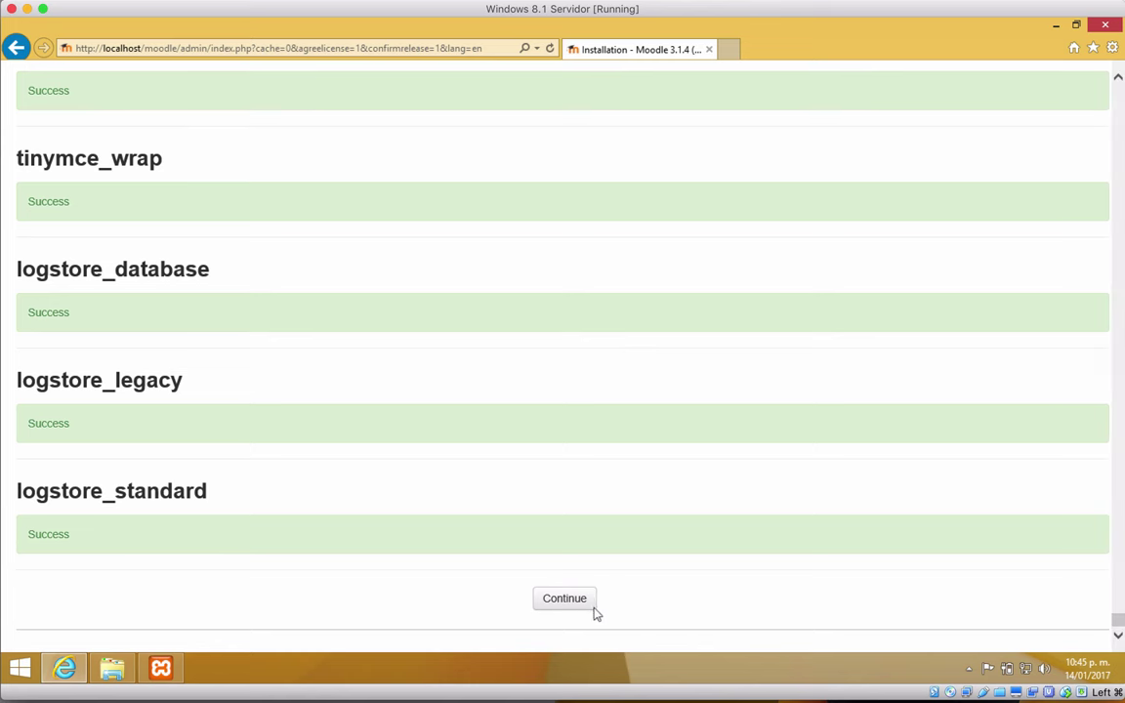
pyautogui.scroll(5, 858, 388)
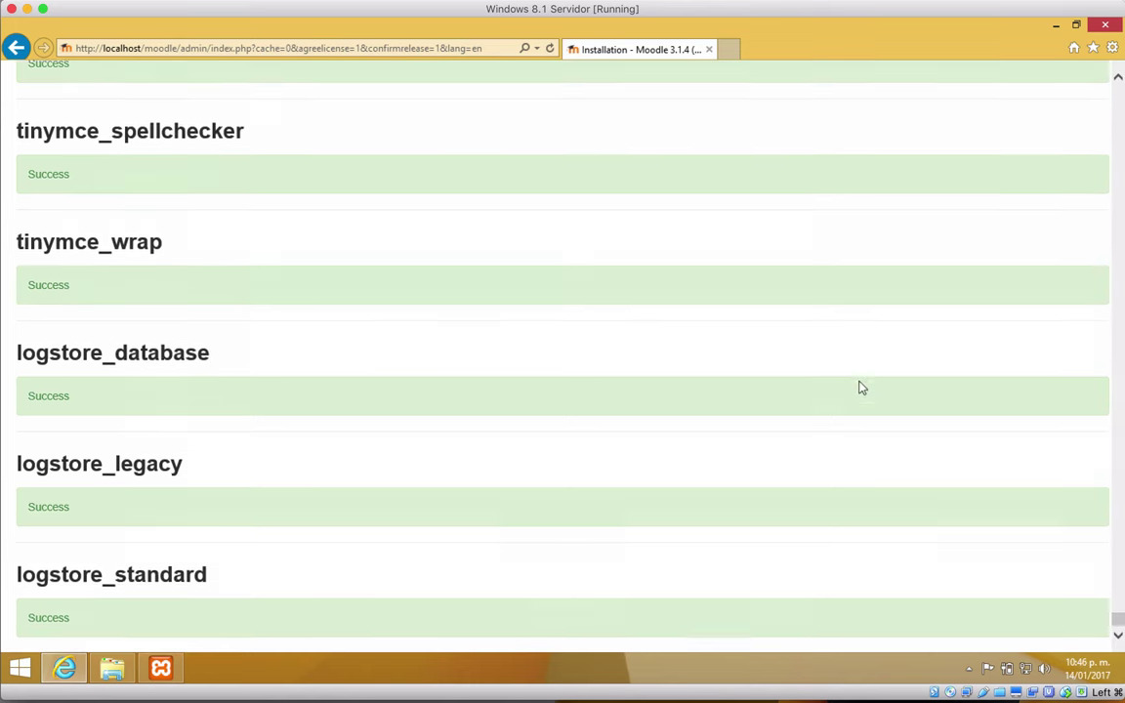
pyautogui.scroll(-5, 859, 388)
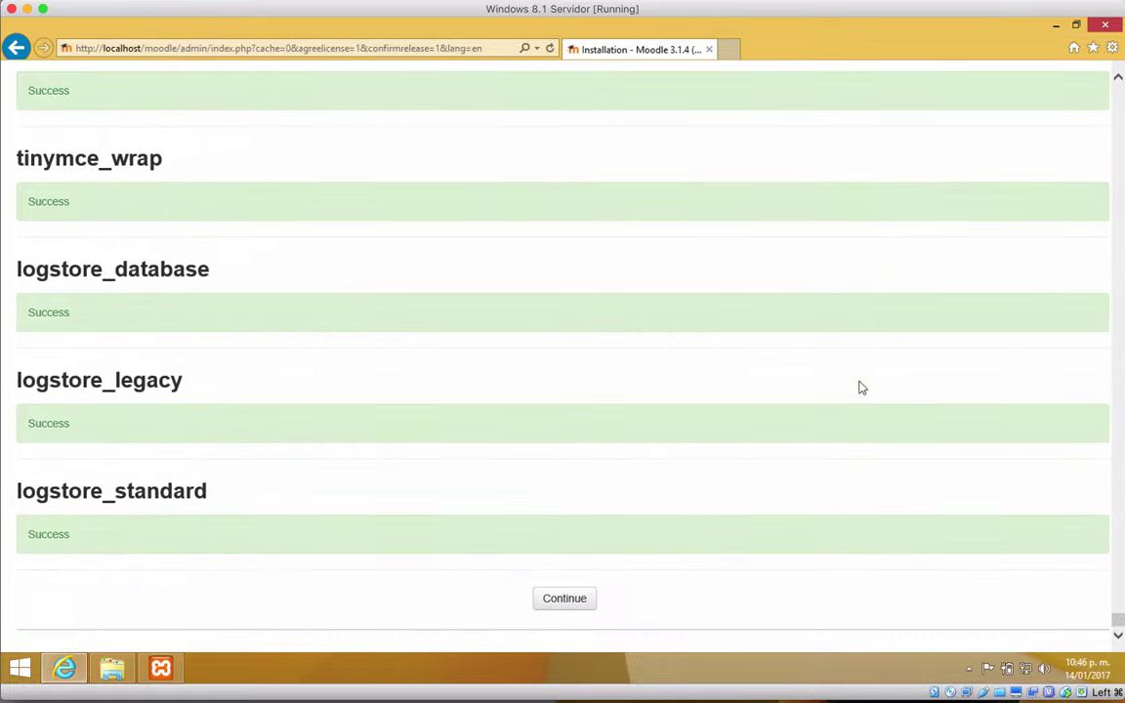
pyautogui.scroll(16, 859, 388)
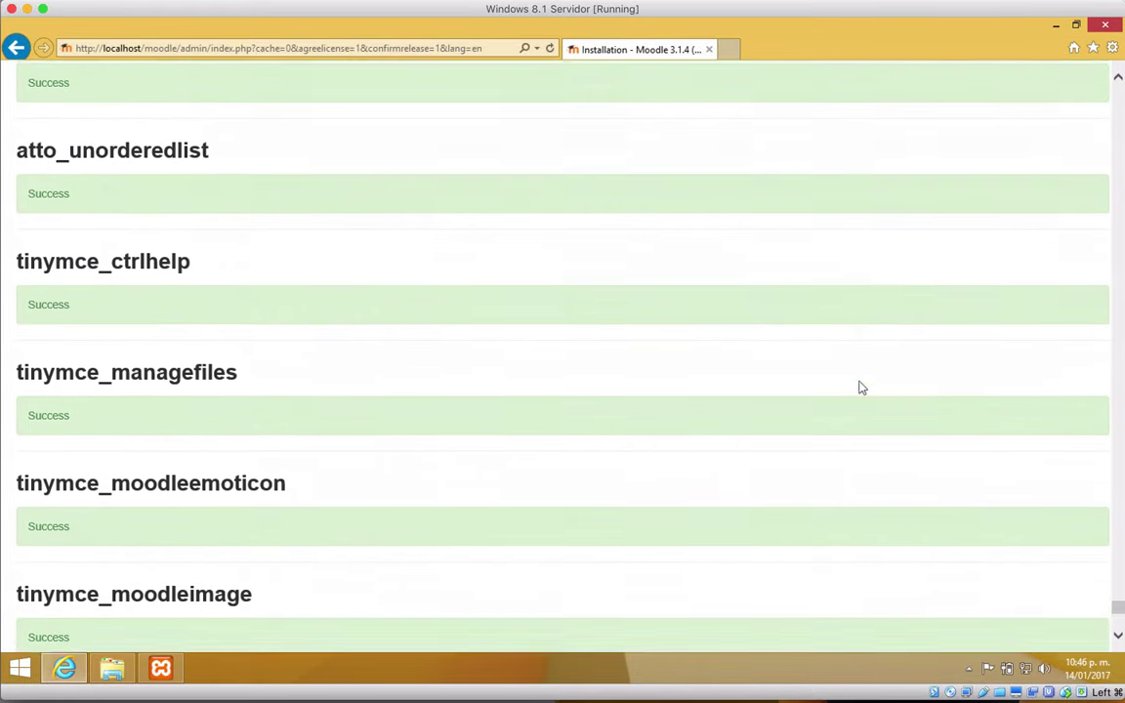
pyautogui.scroll(-16, 858, 388)
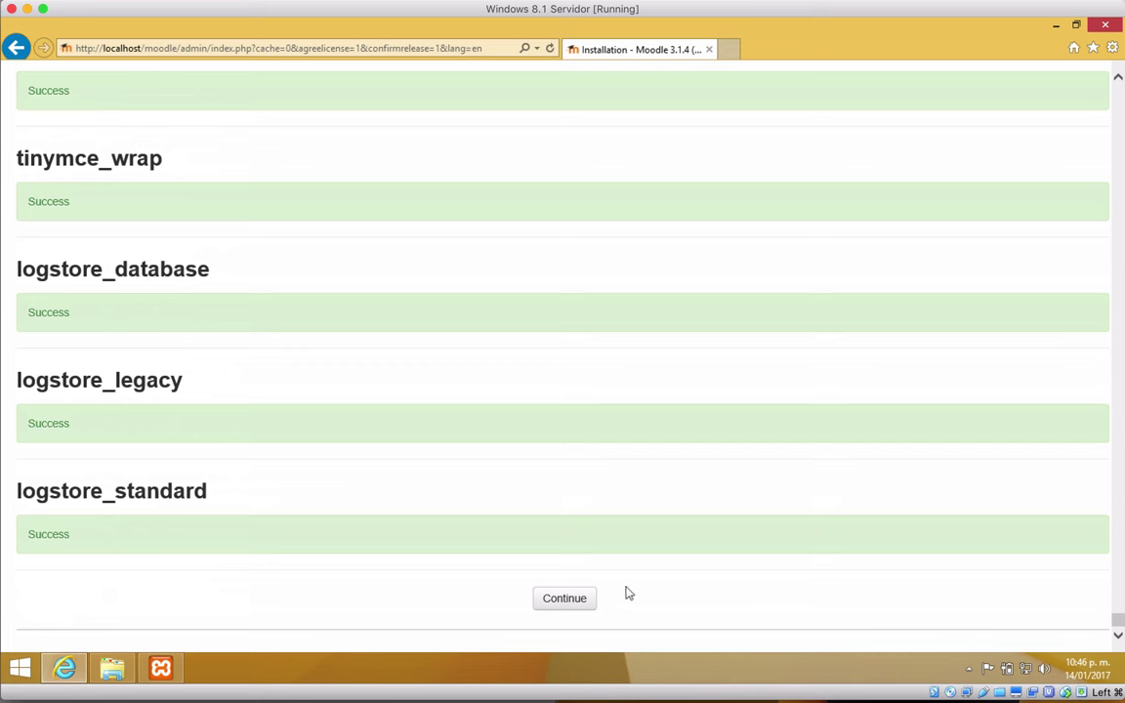
# Step: Continue to the admin account form and enter a new admin password, shown unmasked
pyautogui.click(565, 598)
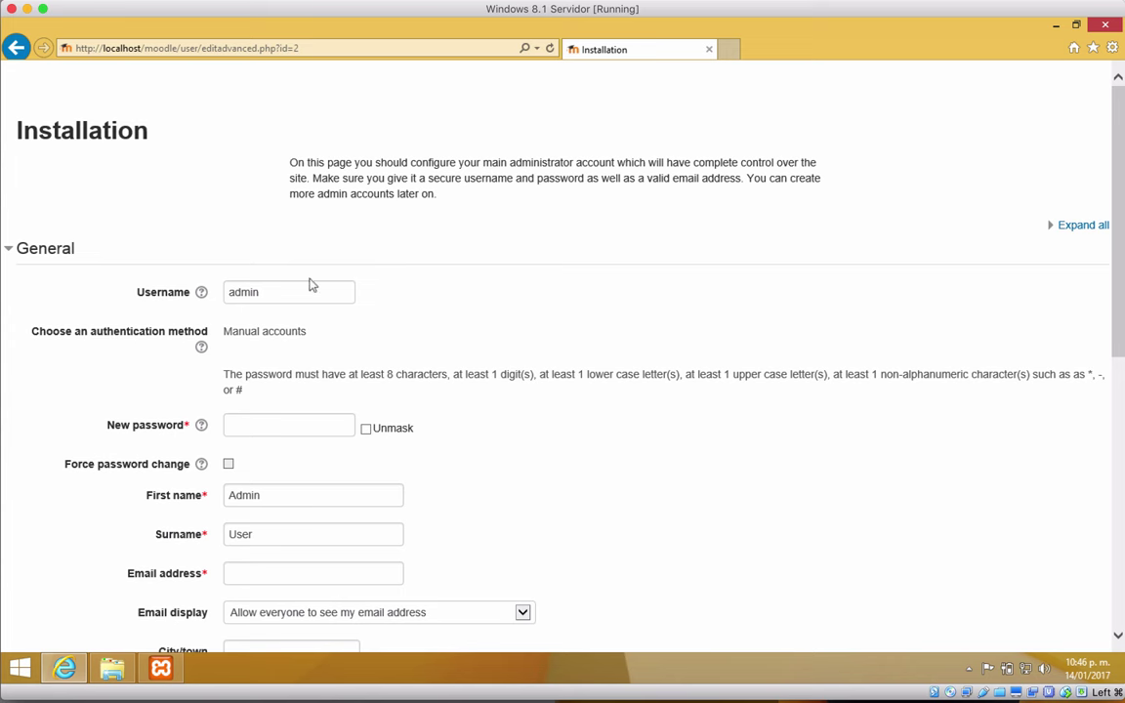
pyautogui.scroll(-2, 140, 287)
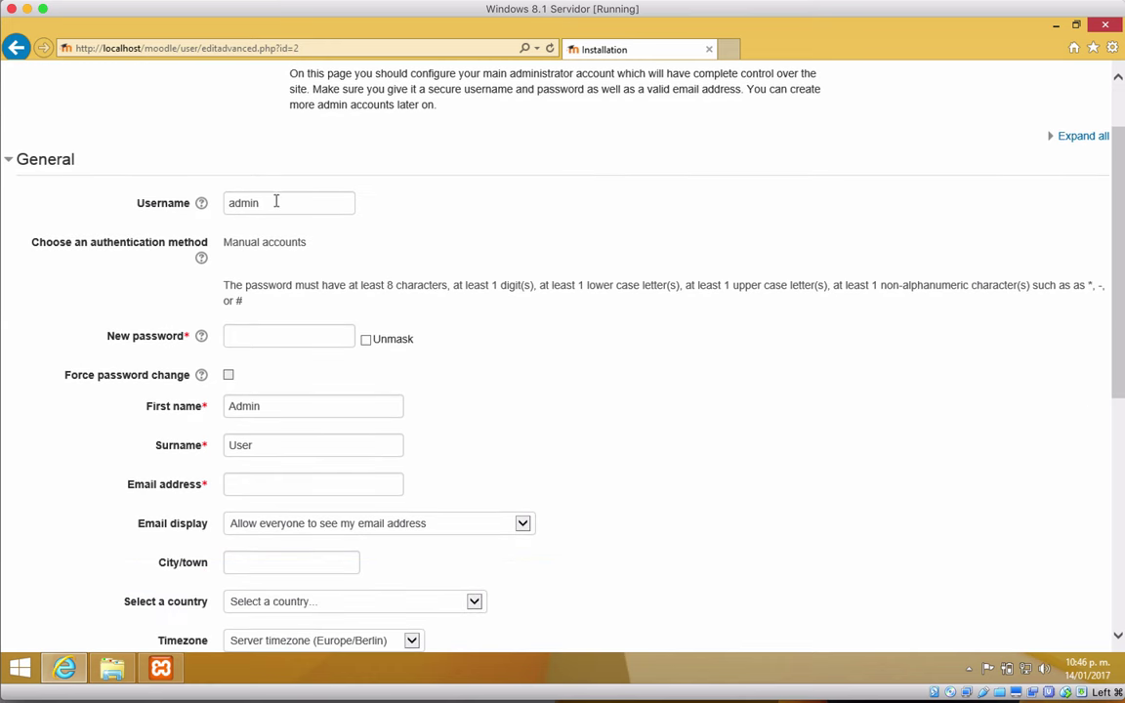
pyautogui.click(282, 199)
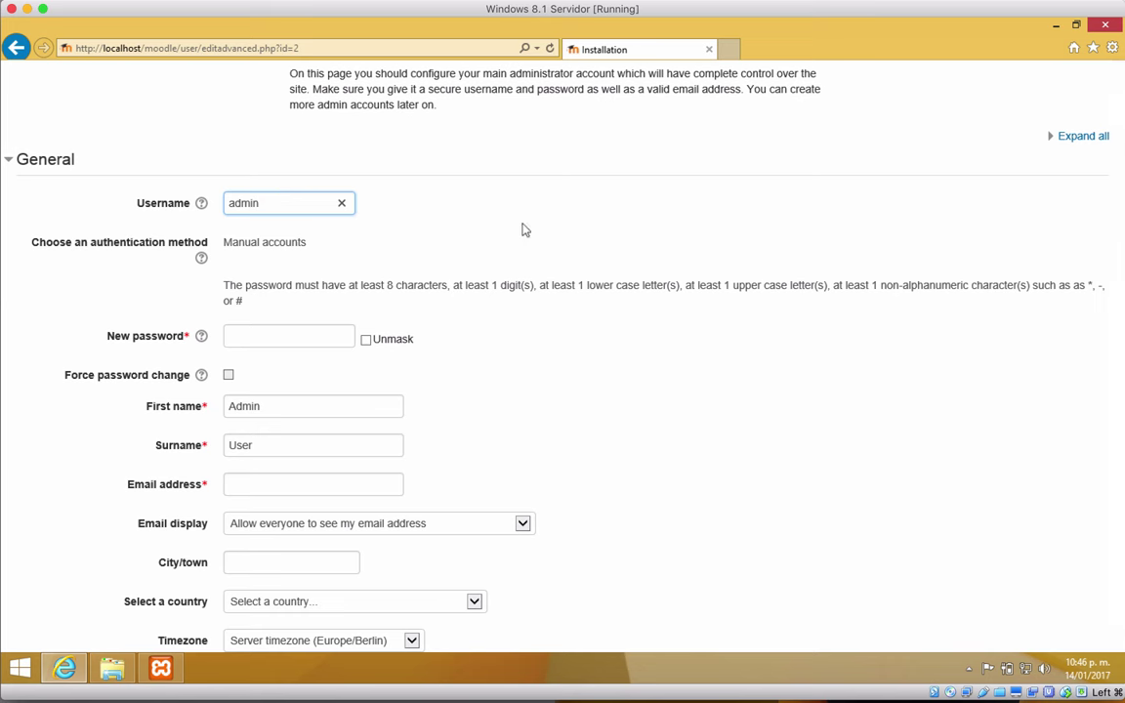
pyautogui.click(262, 335)
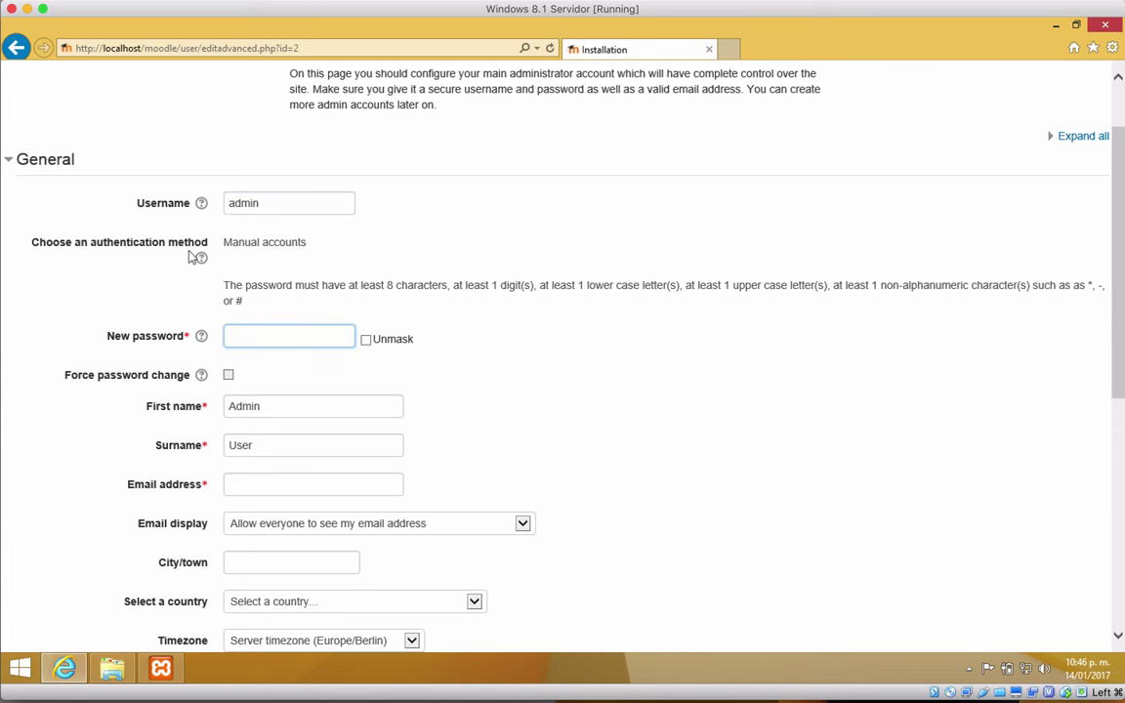
pyautogui.scroll(-1, 263, 146)
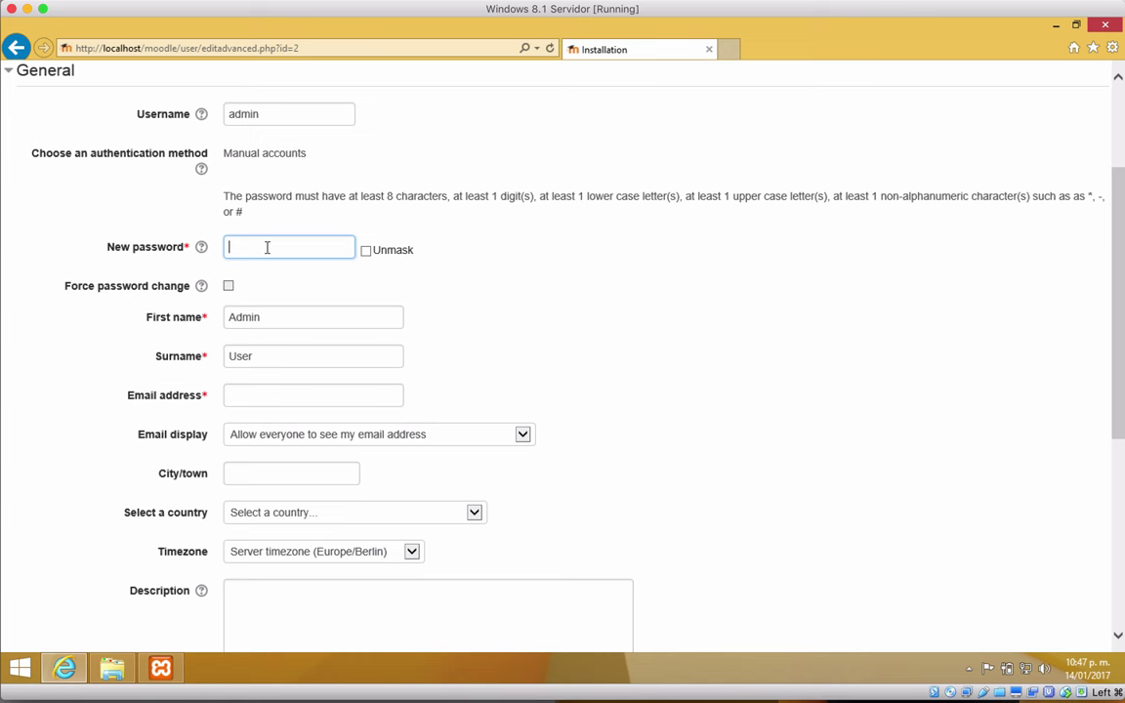
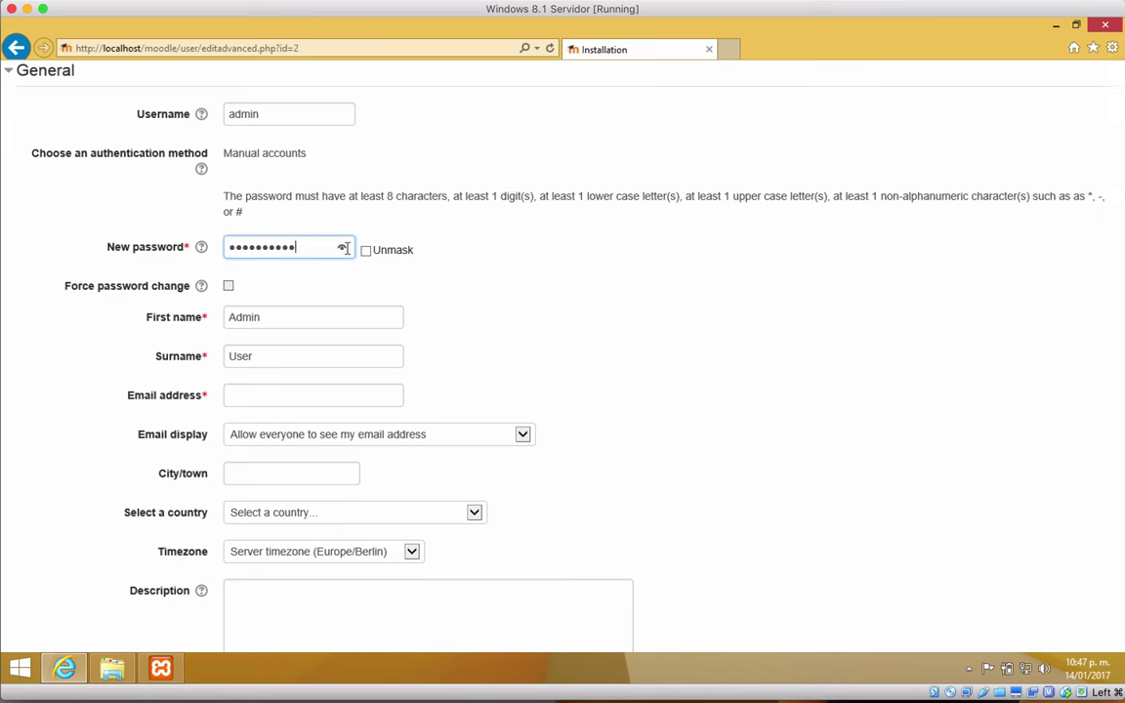
pyautogui.click(366, 252)
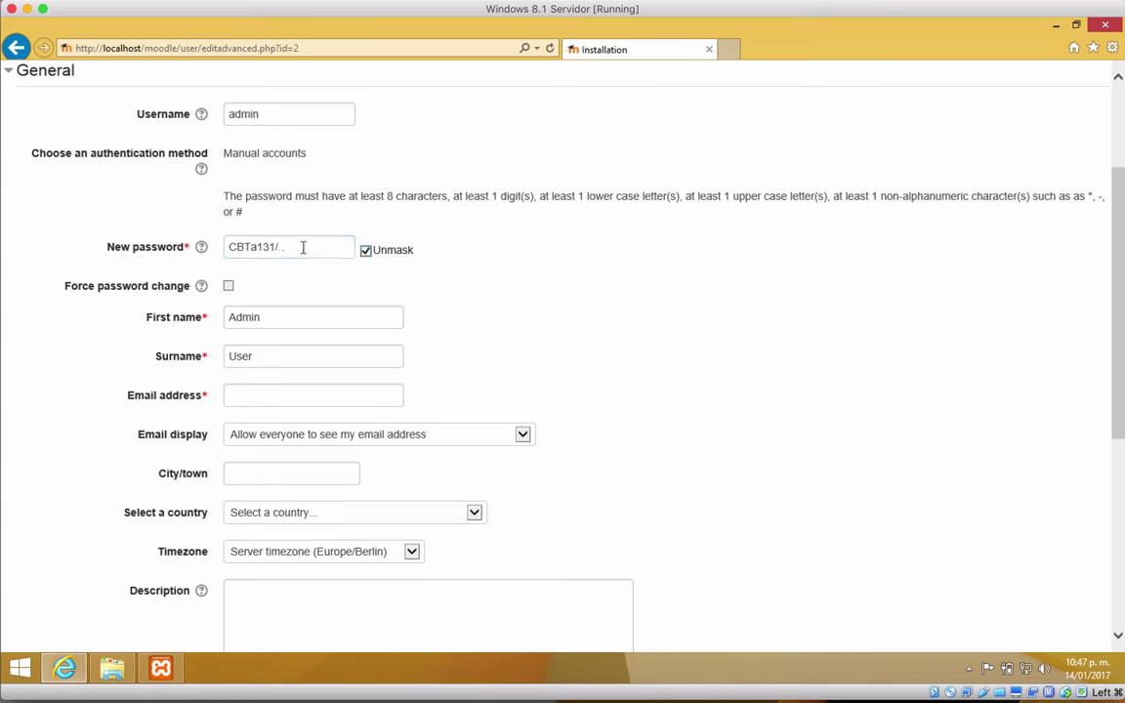
# Step: Select and copy the admin password from the password field
pyautogui.moveTo(298, 247); pyautogui.dragTo(231, 247)
pyautogui.press('super+c')
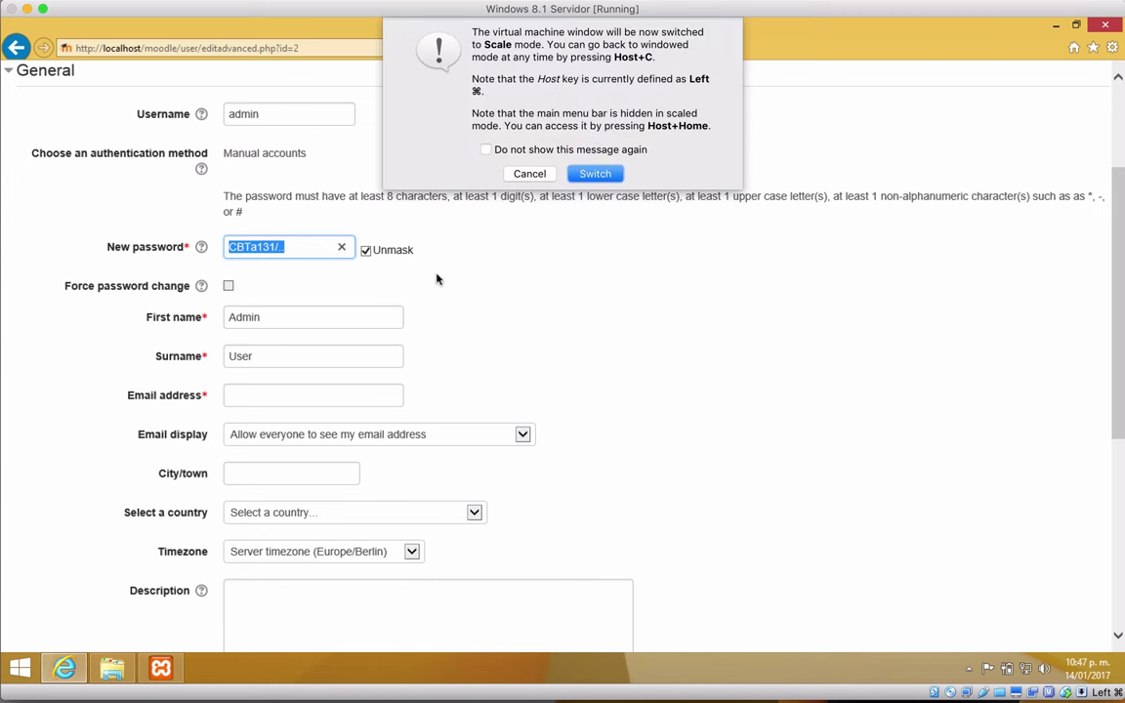
pyautogui.click(528, 170)
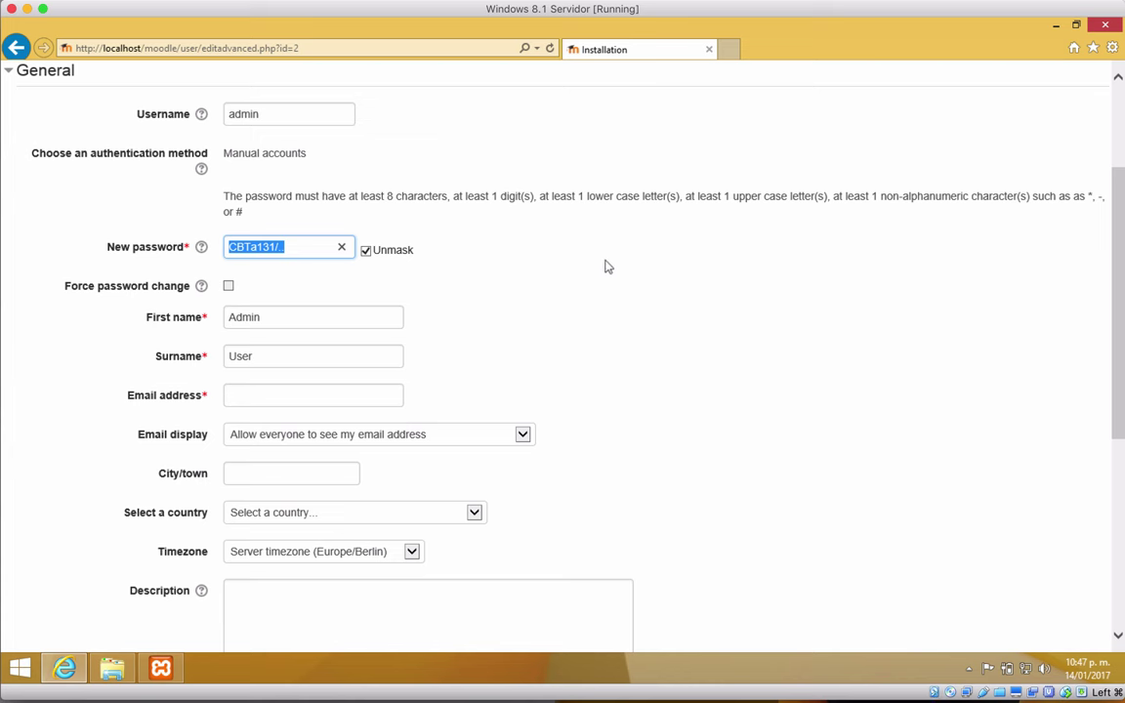
pyautogui.click(488, 256)
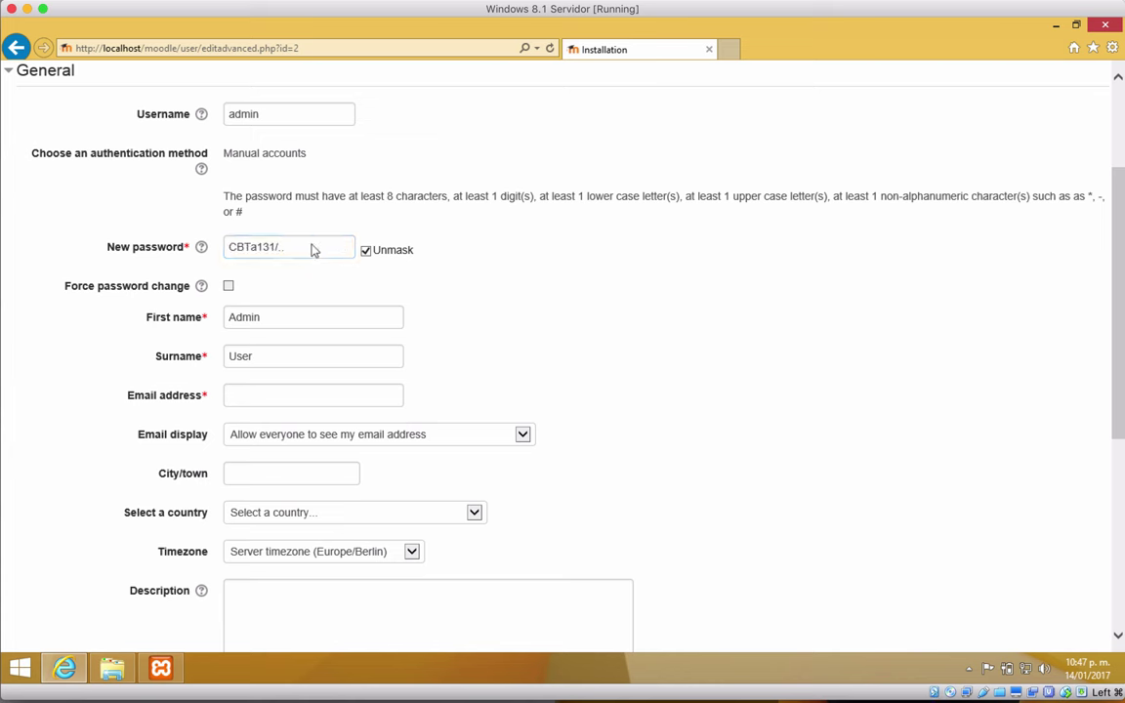
# Step: Launch Bloc de notas via a 'bloc' search, type the password, and return to Moodle
pyautogui.click(20, 668)
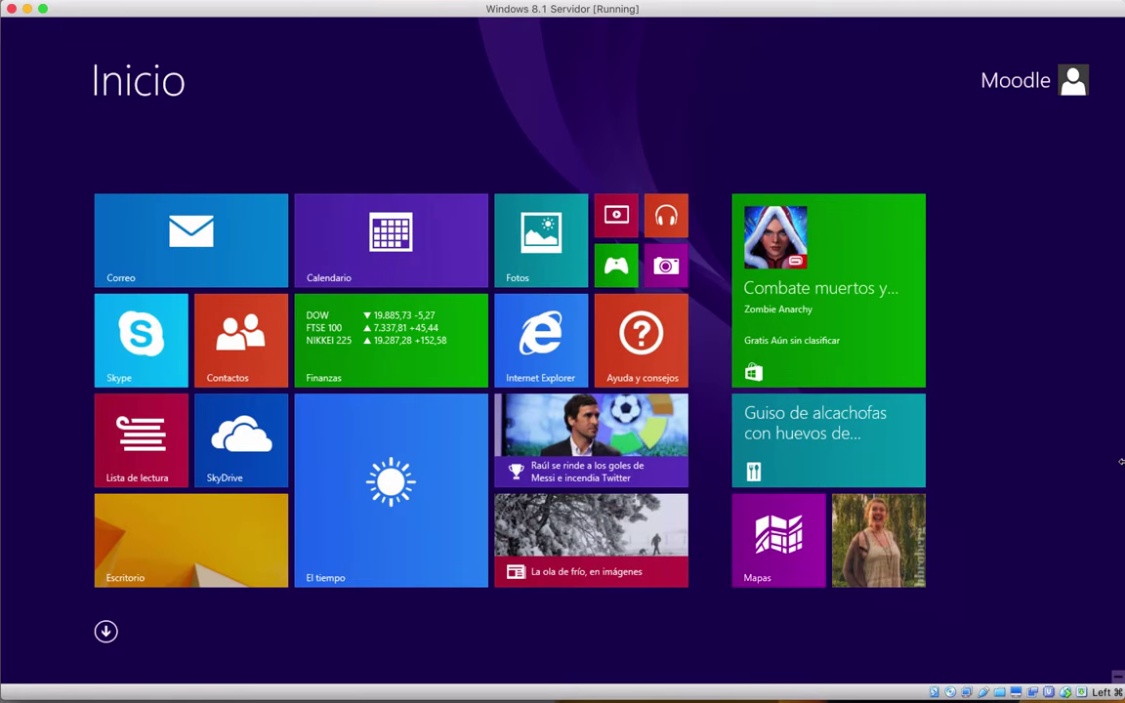
pyautogui.moveTo(1121, 26)
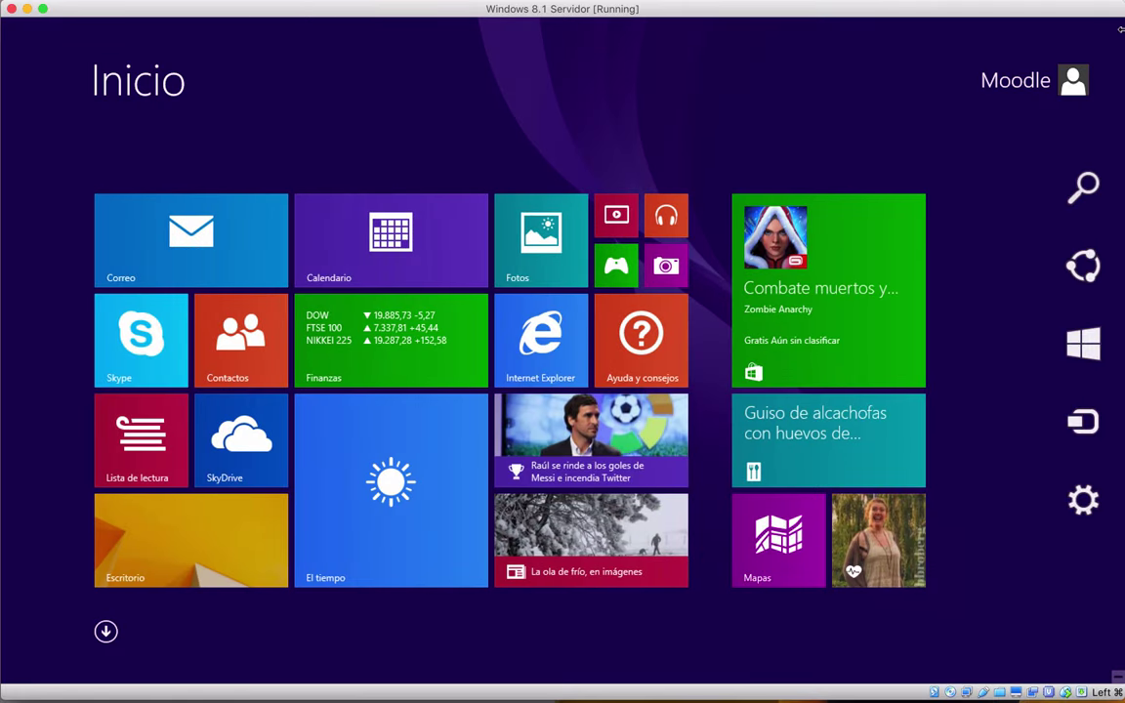
pyautogui.click(1079, 191)
pyautogui.write('bloc de notas')
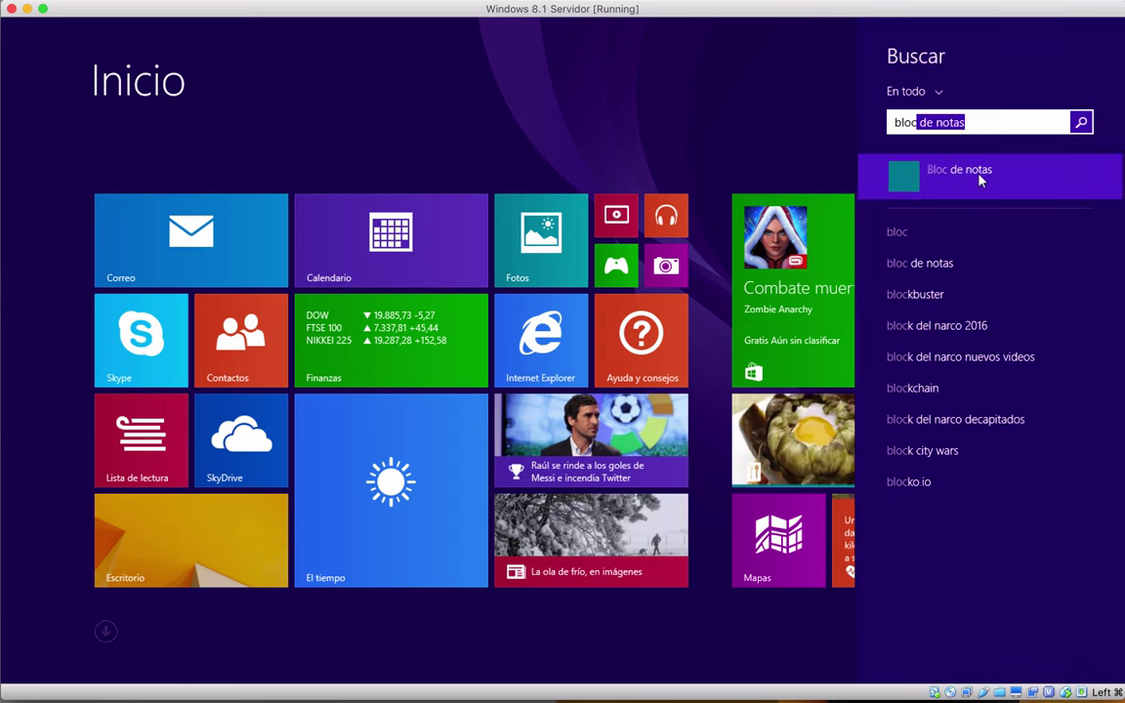
pyautogui.click(977, 174)
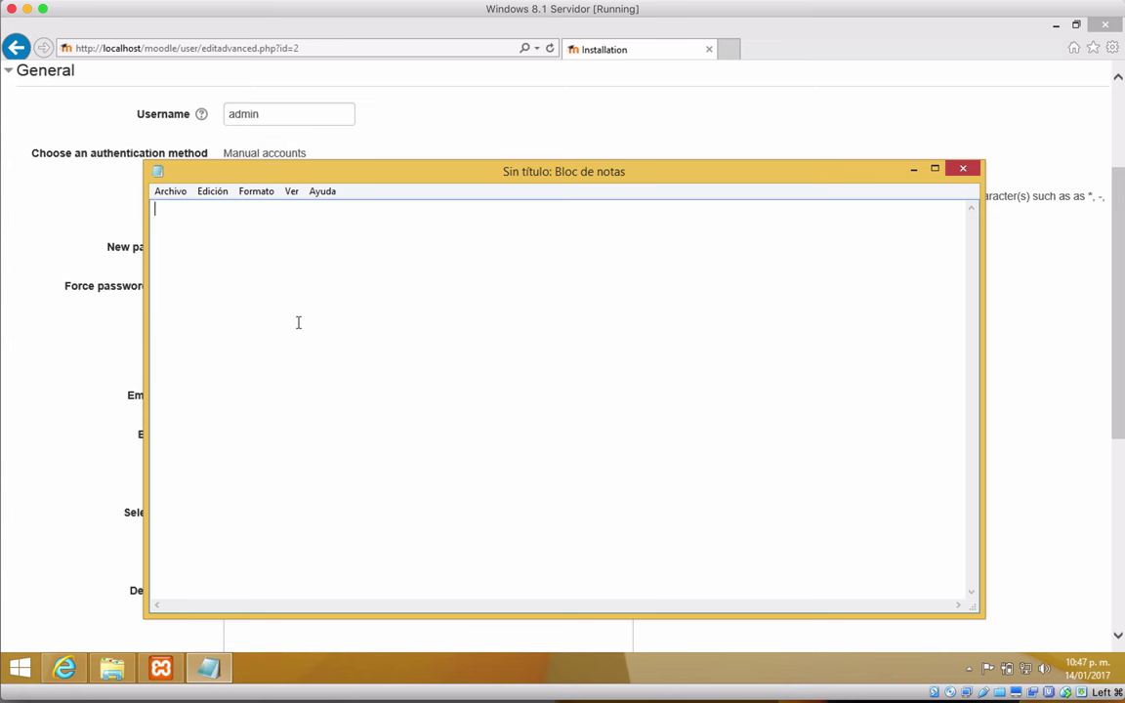
pyautogui.click(68, 259)
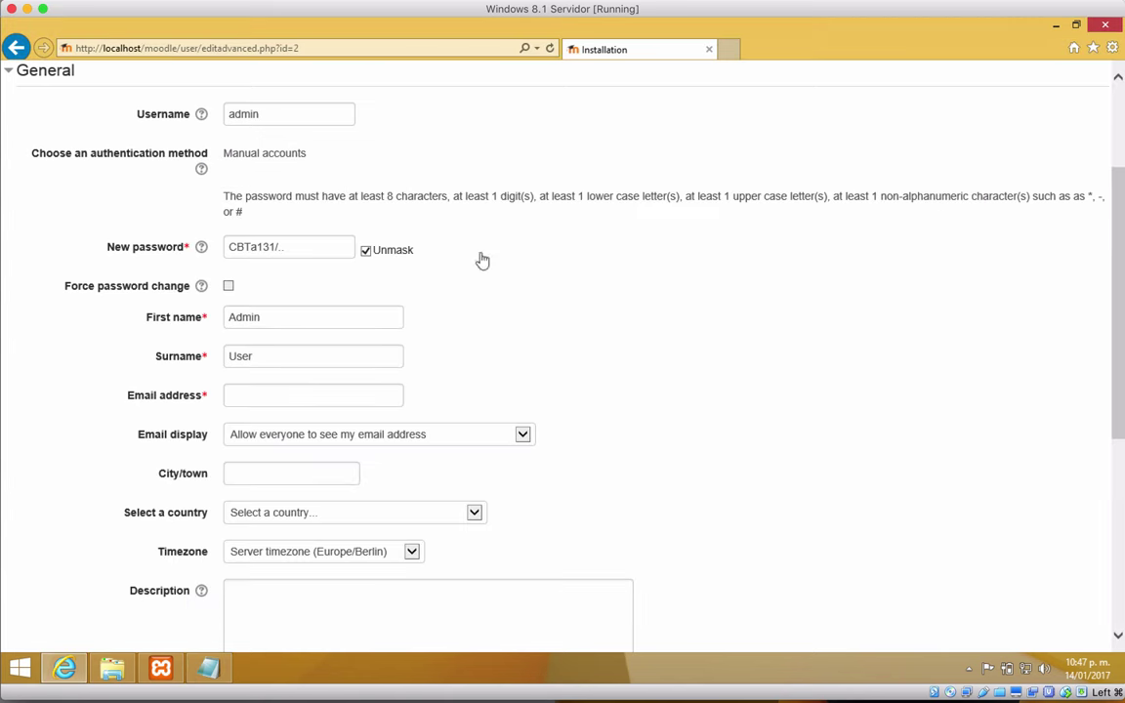
# Step: Replace the default first name and fill in the surname on the admin profile
pyautogui.doubleClick(248, 316)
pyautogui.write('Claira')
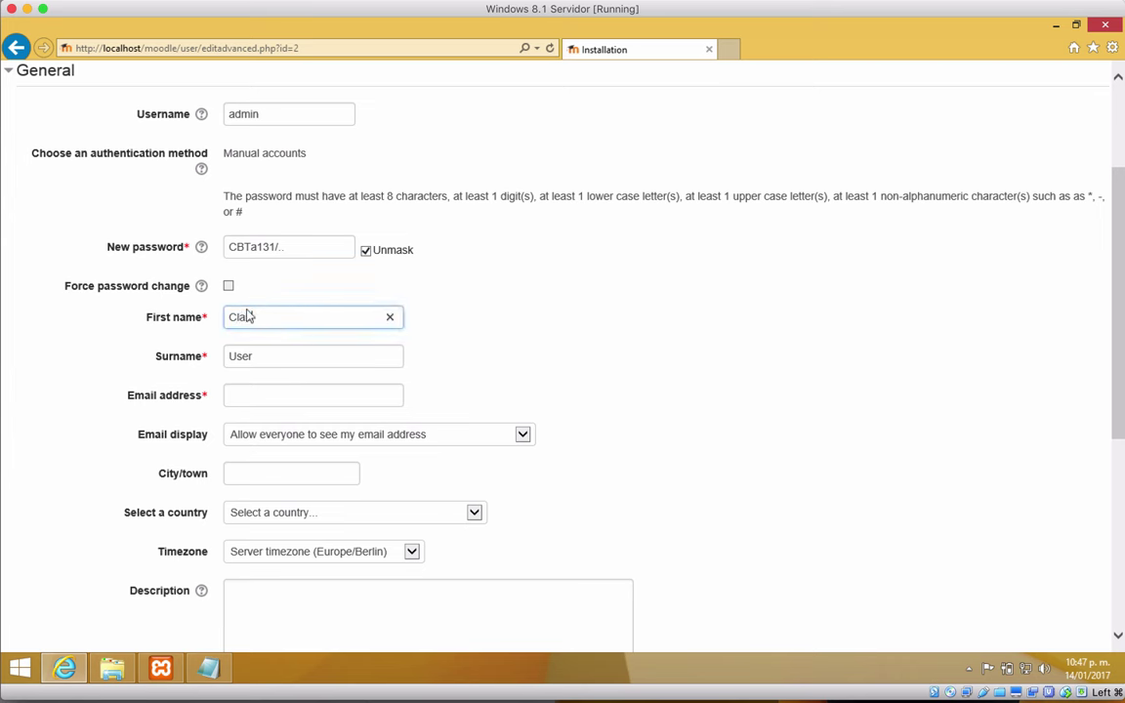
pyautogui.write('Netwo')
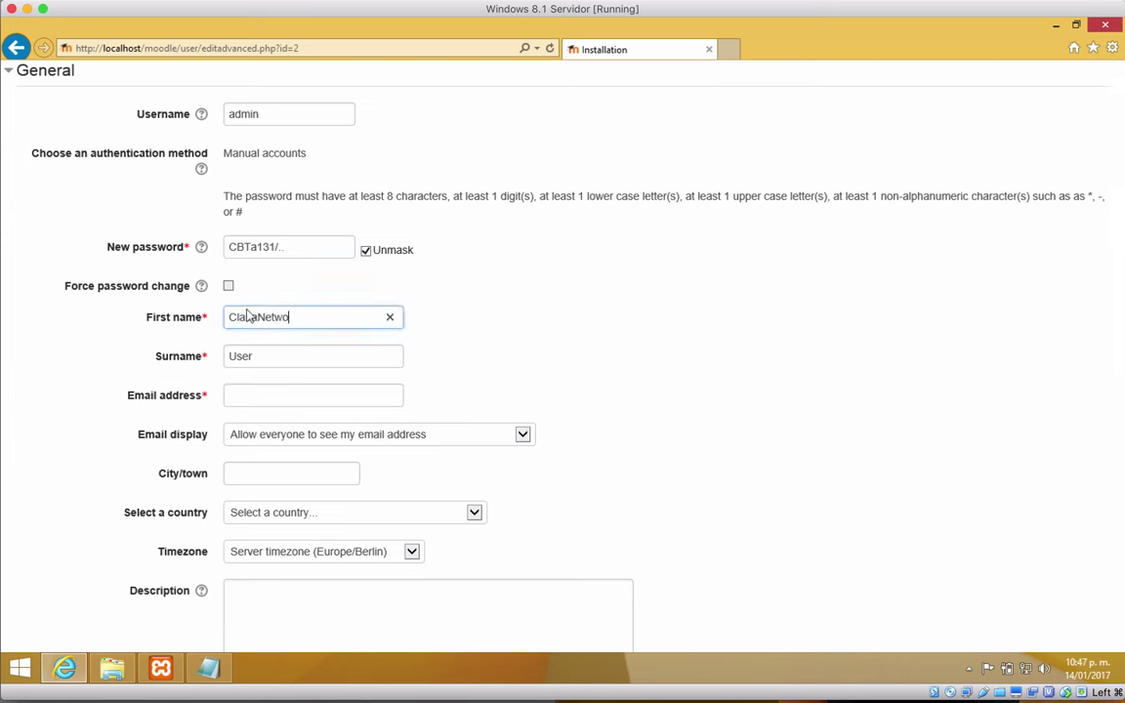
pyautogui.write('rks')
pyautogui.click(246, 317)
pyautogui.write('ira')
pyautogui.press('Tab')
pyautogui.scroll(-1, 700, 399)
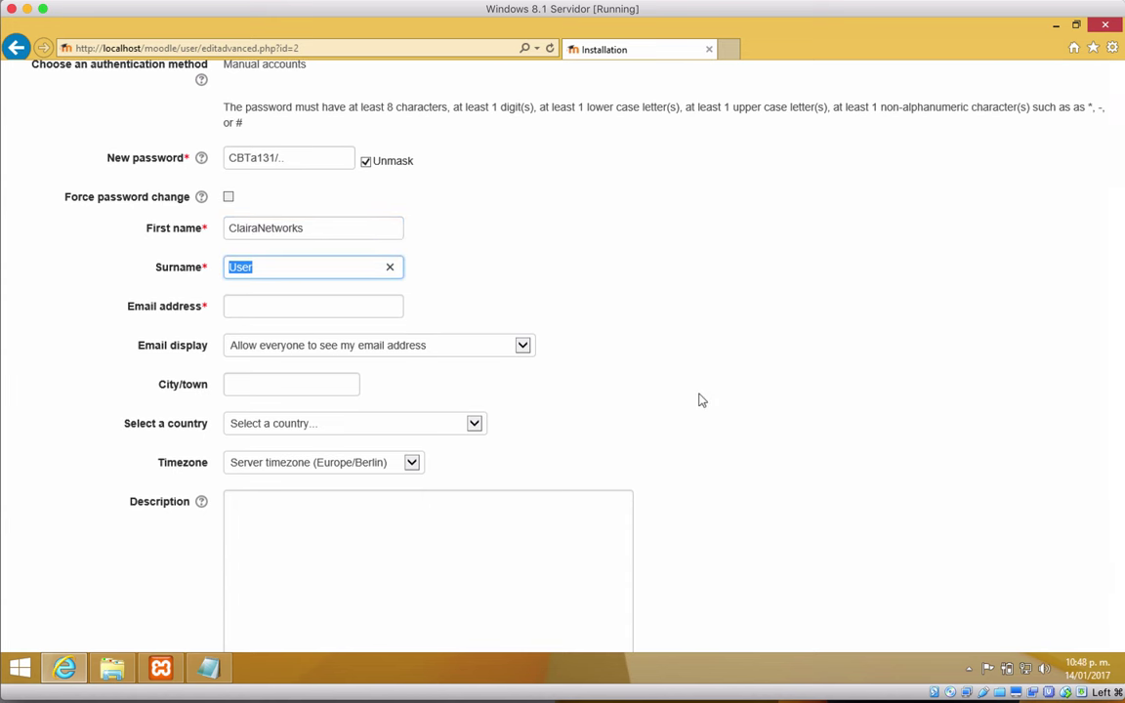
pyautogui.write('Moodle')
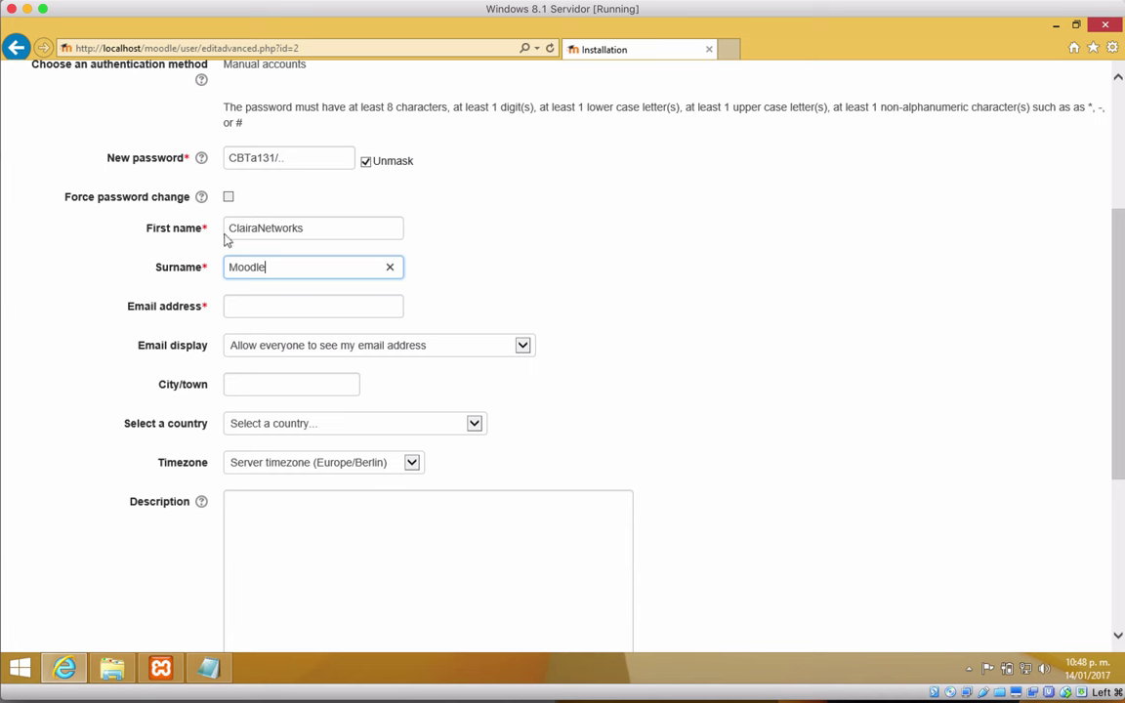
# Step: Enter the admin's e-mail address and submit the profile with Update profile
pyautogui.click(266, 305)
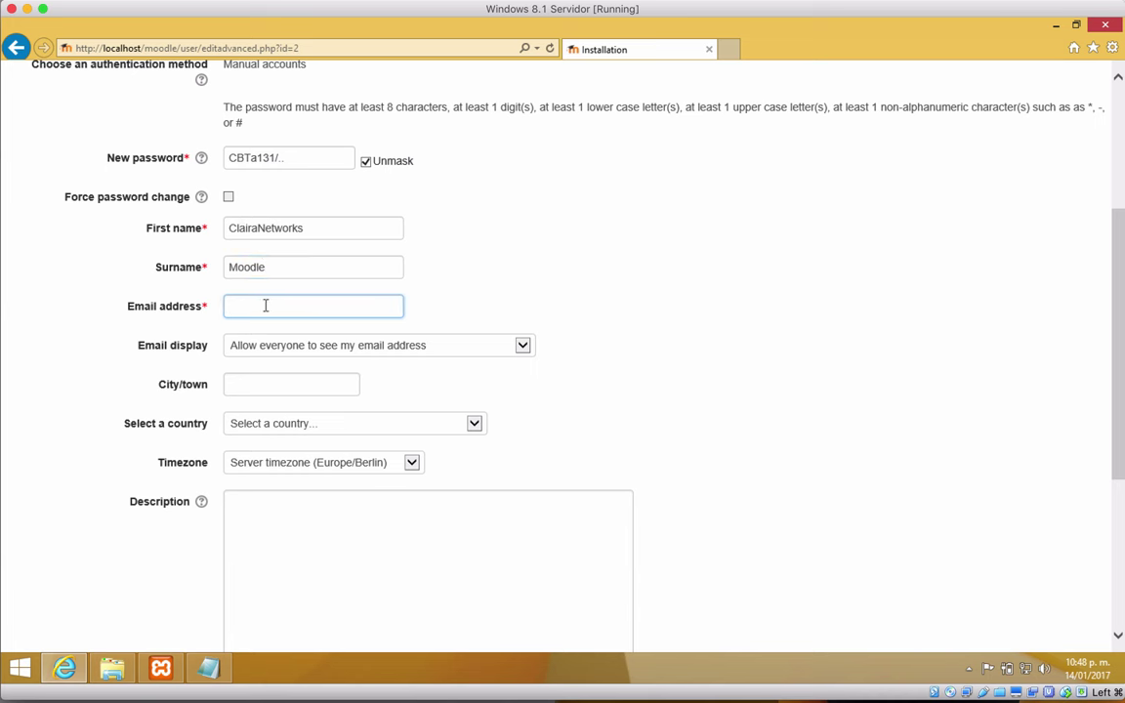
pyautogui.scroll(2, 265, 306)
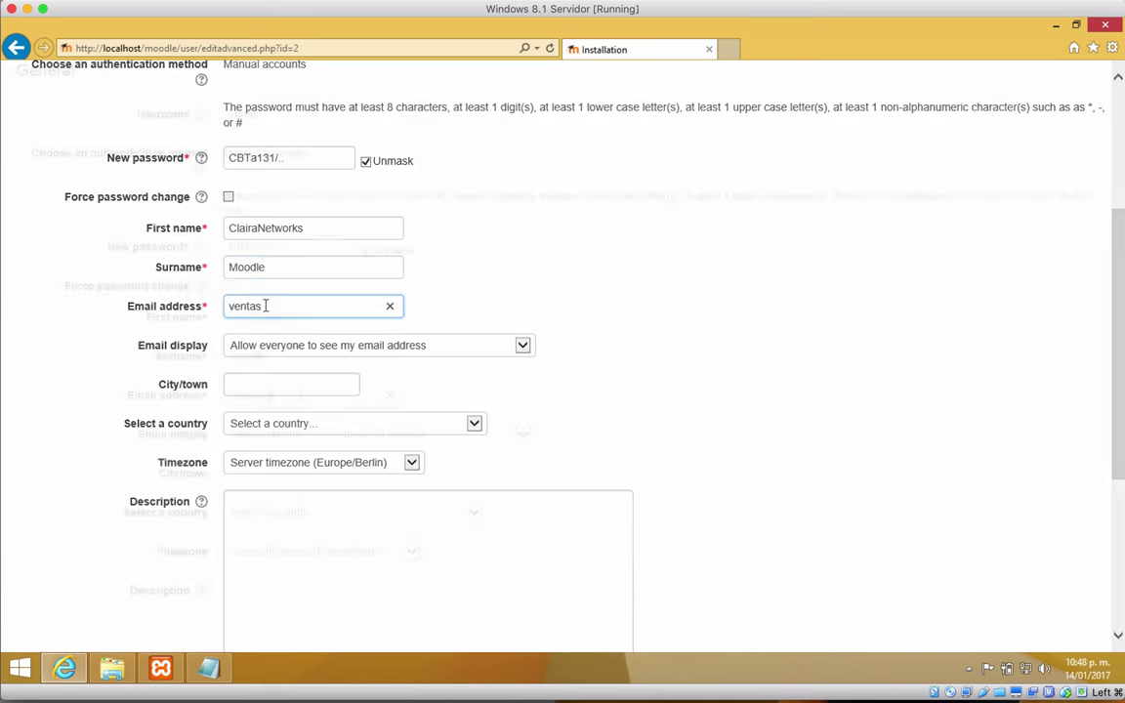
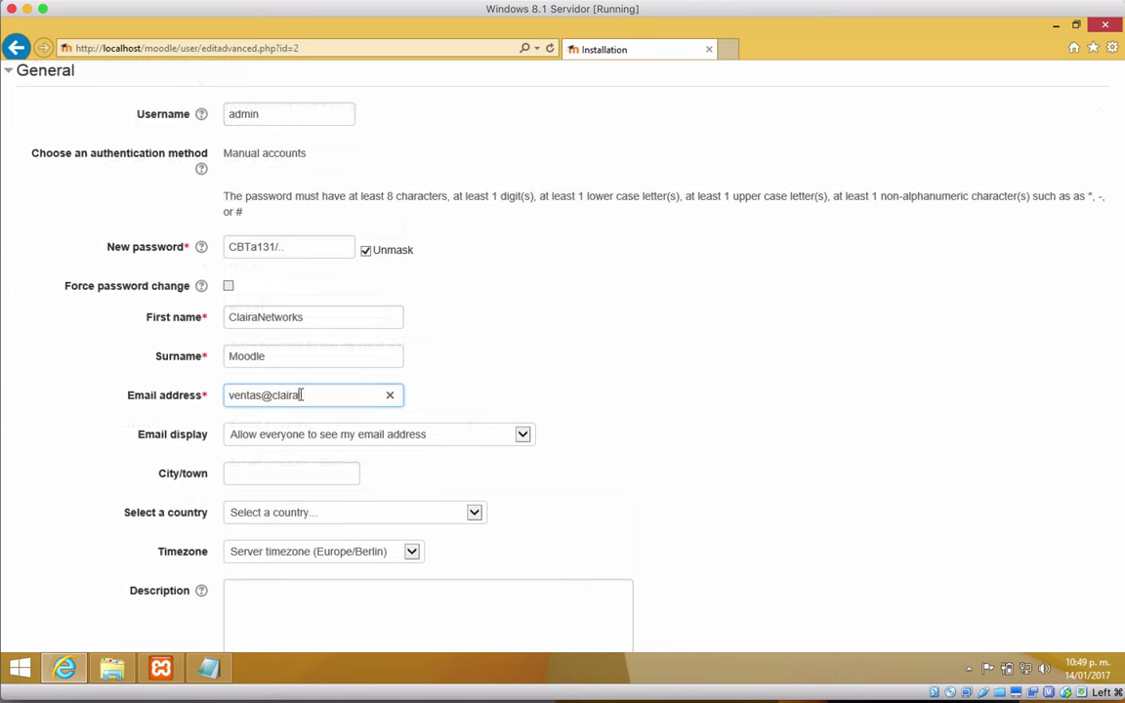
pyautogui.click(673, 379)
pyautogui.scroll(-2, 276, 338)
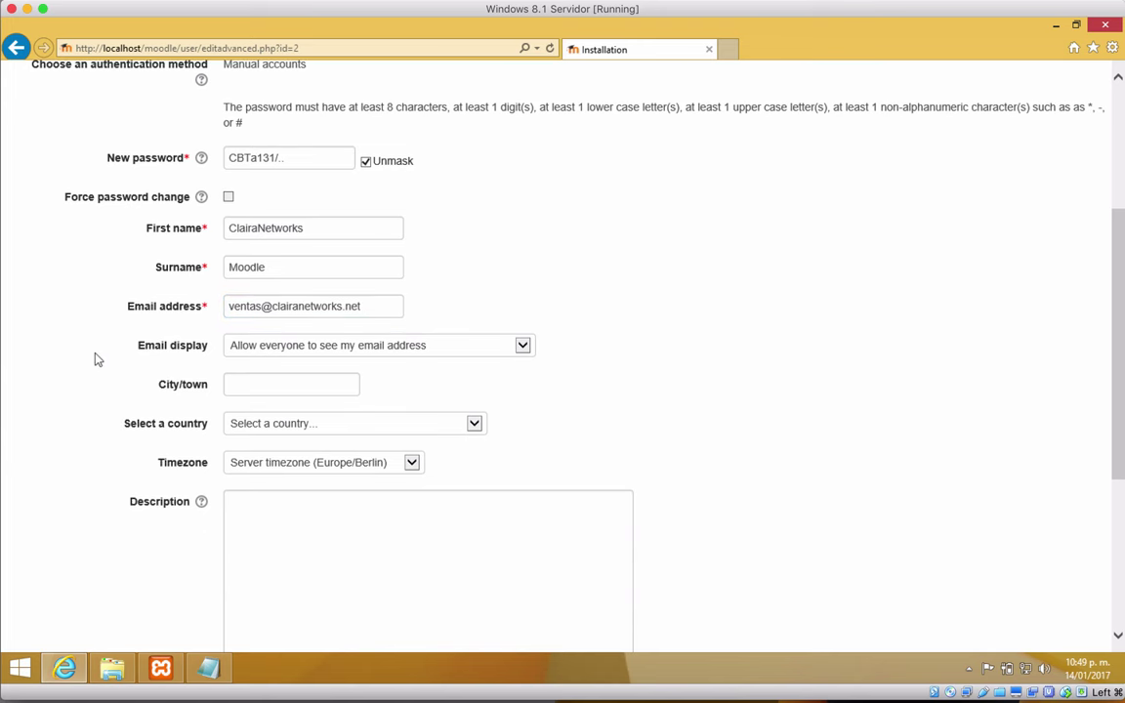
pyautogui.scroll(-7, 95, 359)
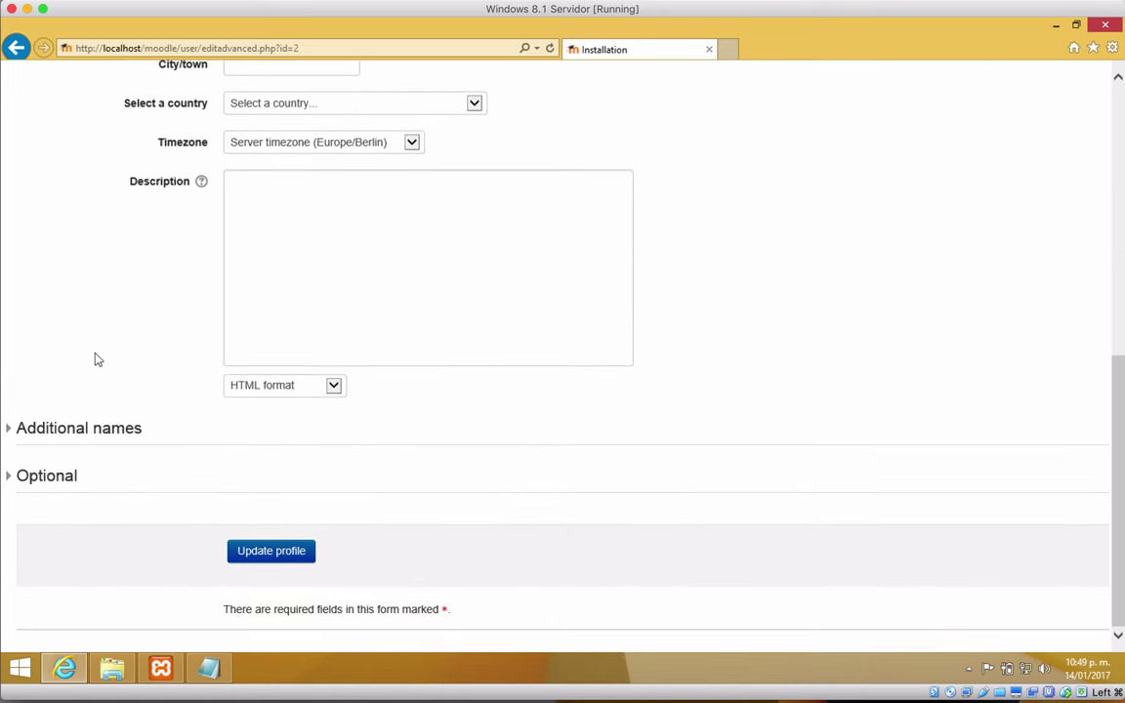
pyautogui.scroll(12, 95, 359)
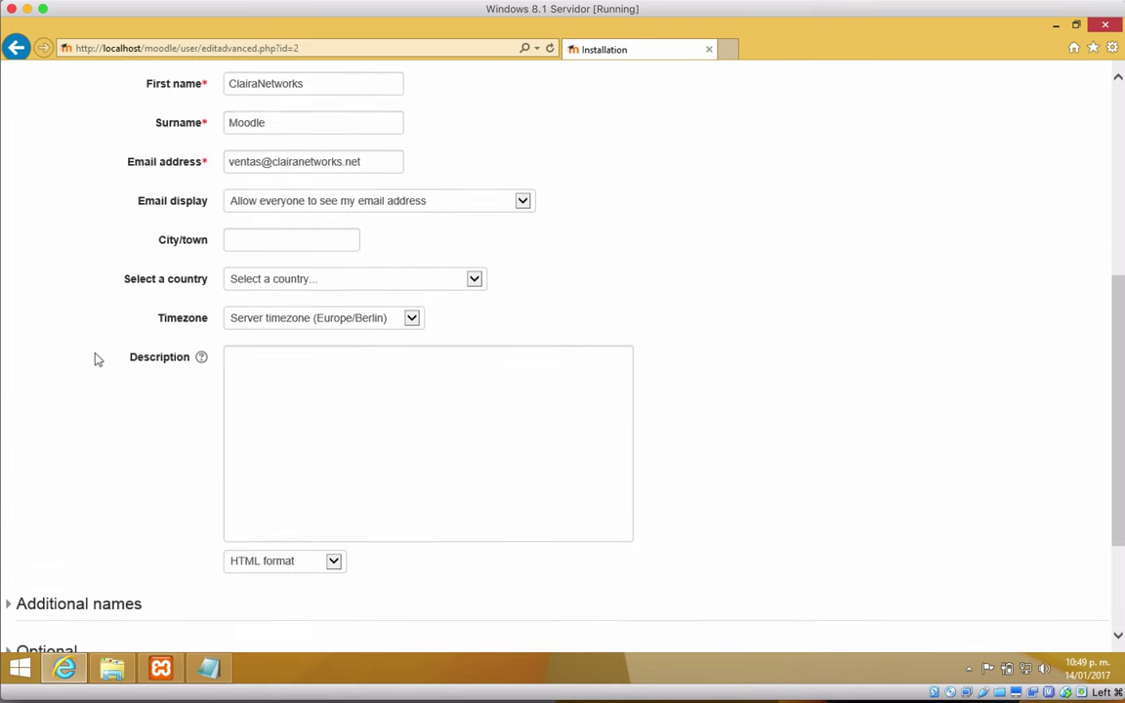
pyautogui.scroll(-12, 95, 359)
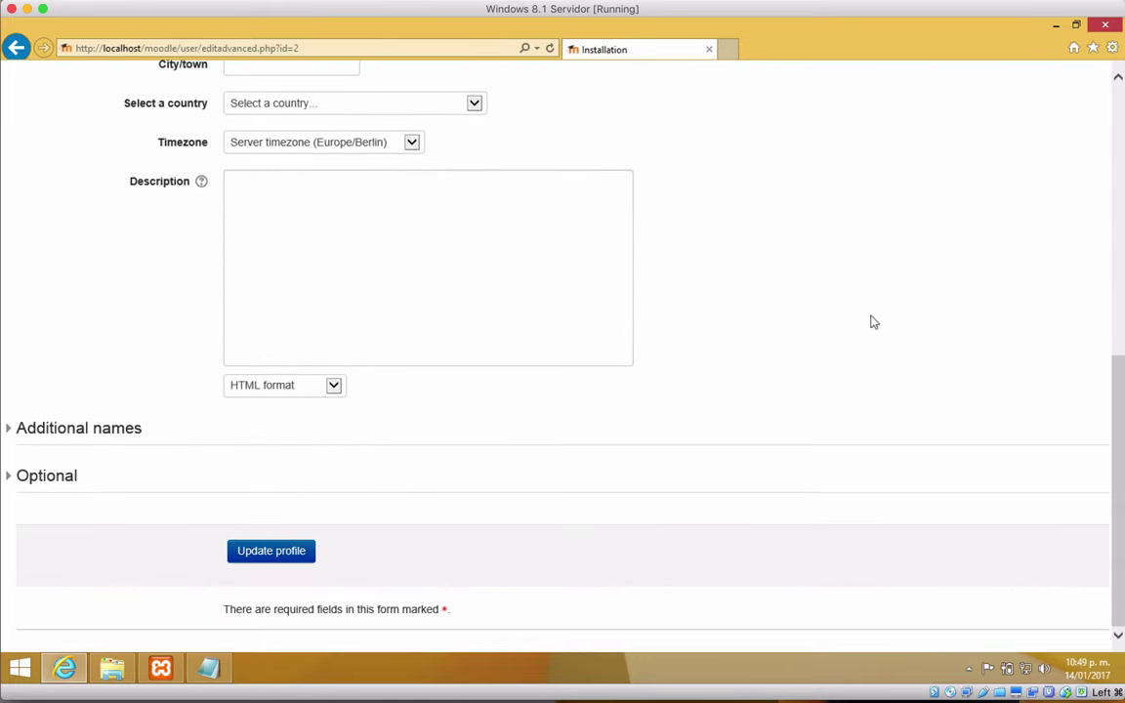
pyautogui.click(292, 553)
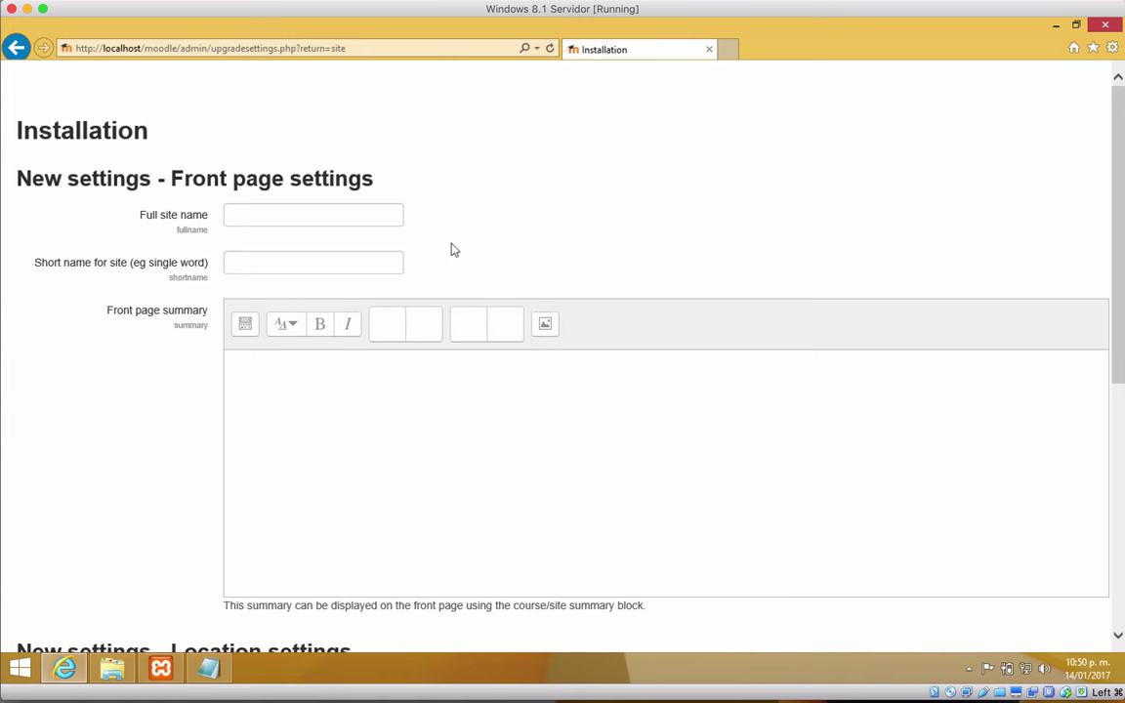
# Step: Set full site name 'La mejor plataforma de cursos a distancia' and short name cursosvirtuales
pyautogui.click(286, 217)
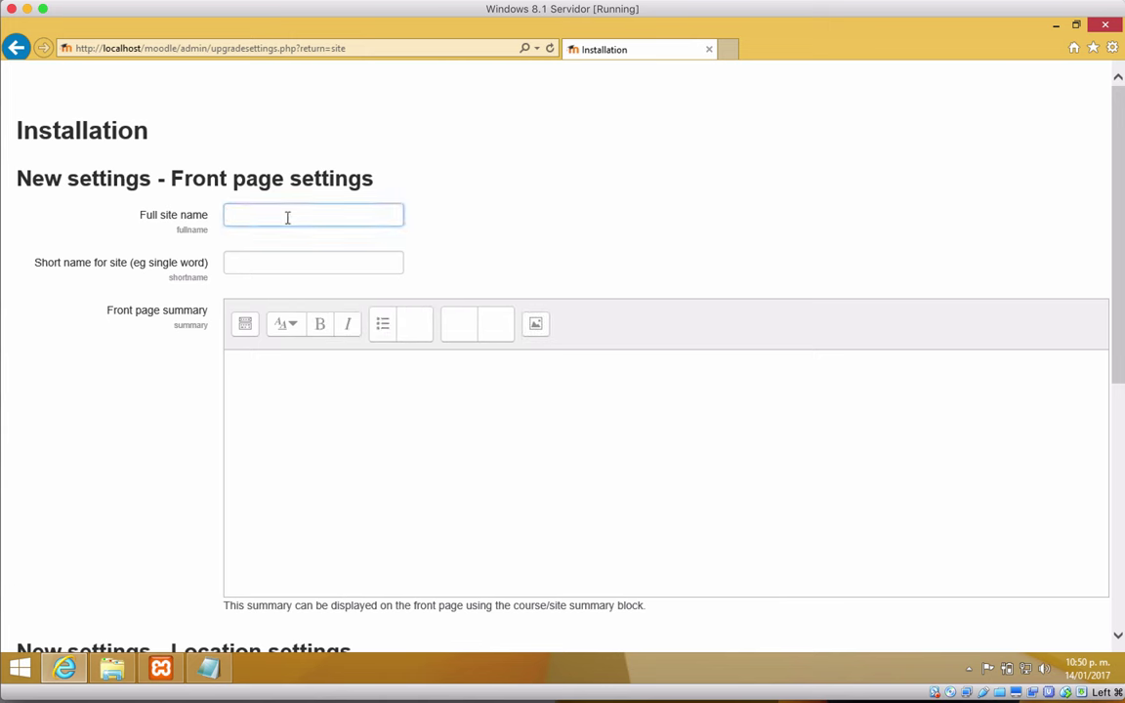
pyautogui.write('La ')
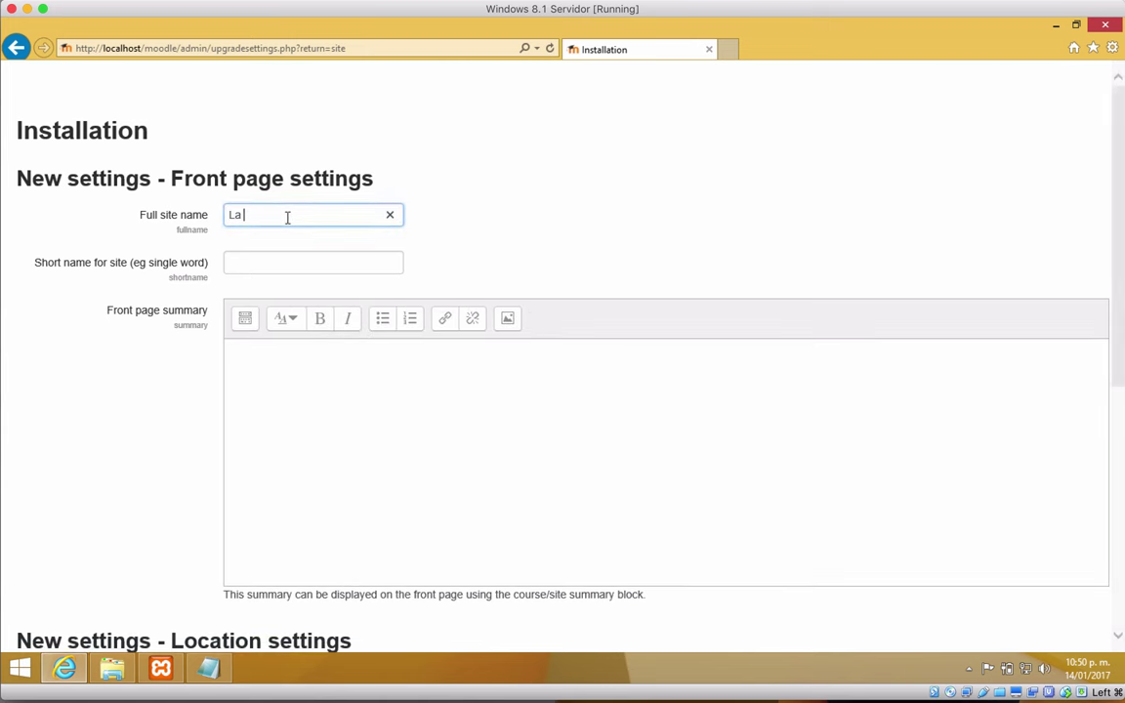
pyautogui.write('mejor plata')
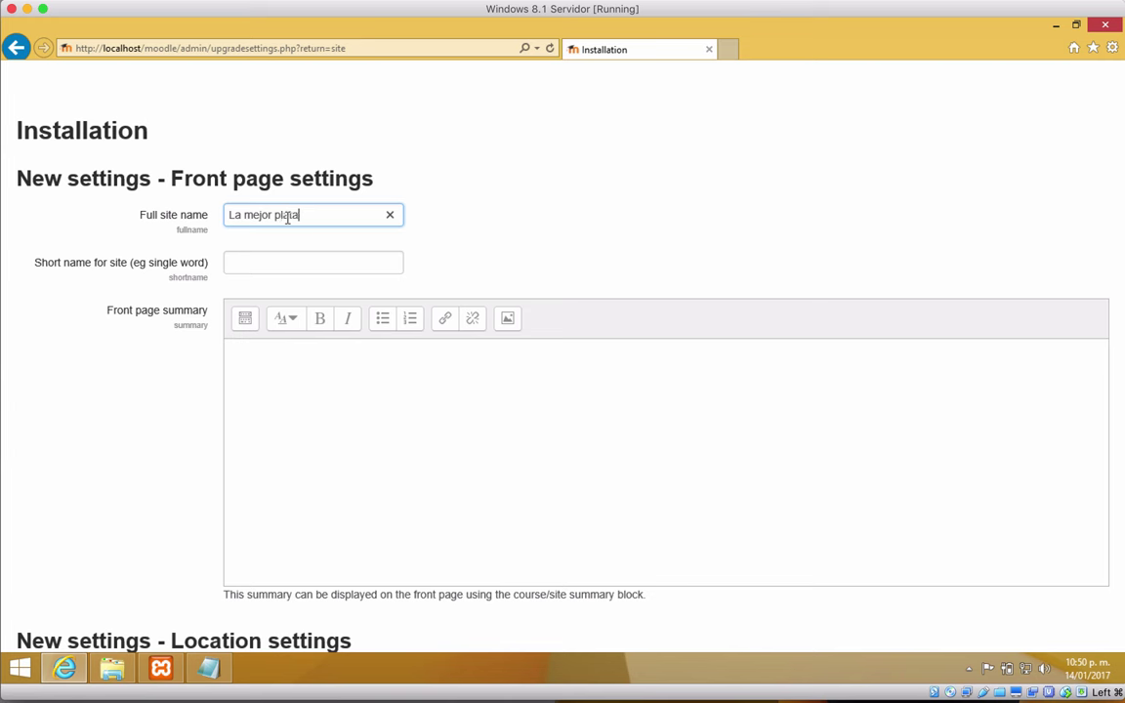
pyautogui.write('forma de cursos a dist')
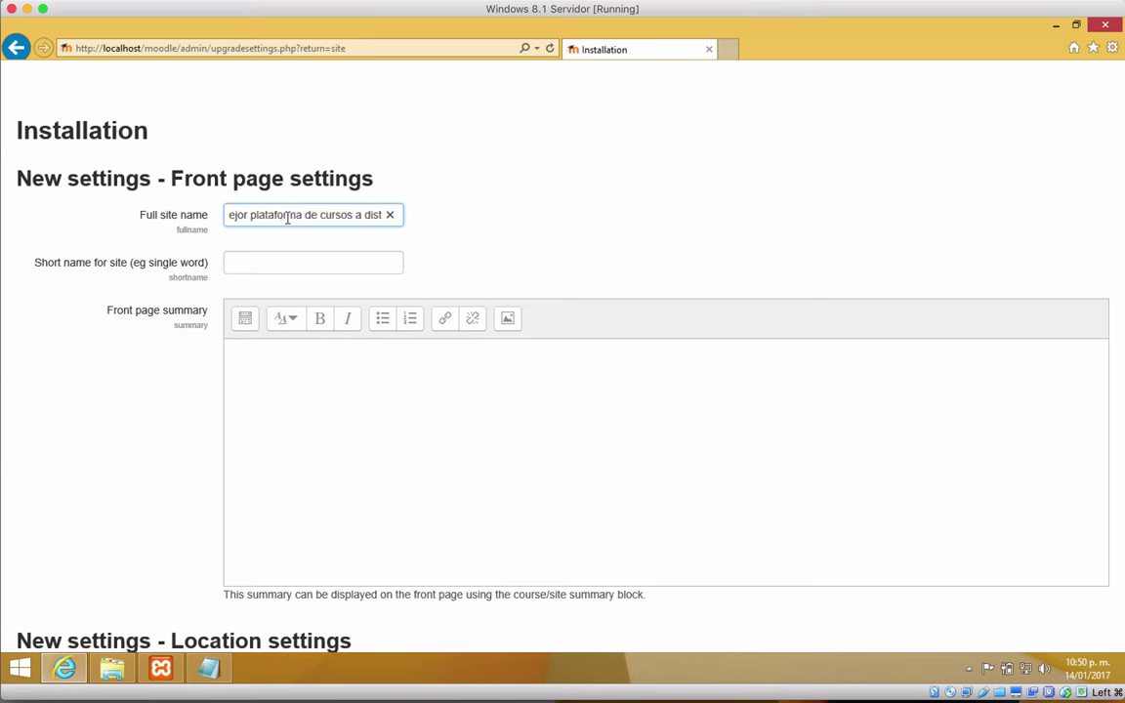
pyautogui.write('ancia')
pyautogui.doubleClick(285, 214)
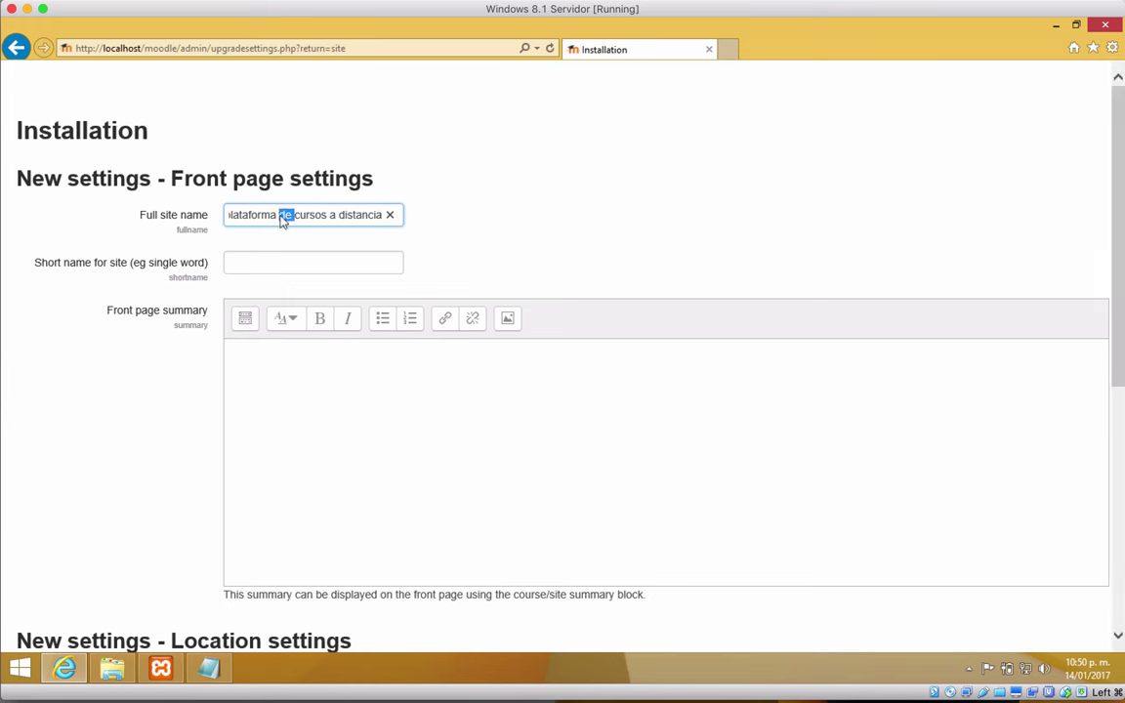
pyautogui.click(273, 272)
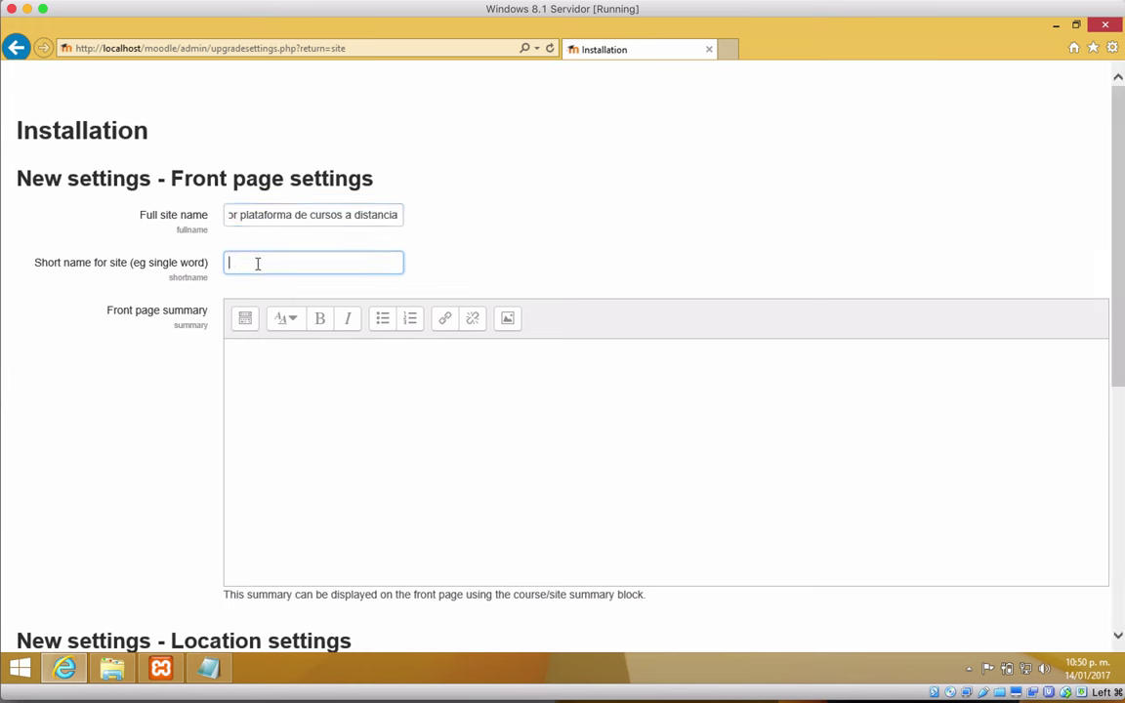
pyautogui.write('cursos')
pyautogui.write('adit')
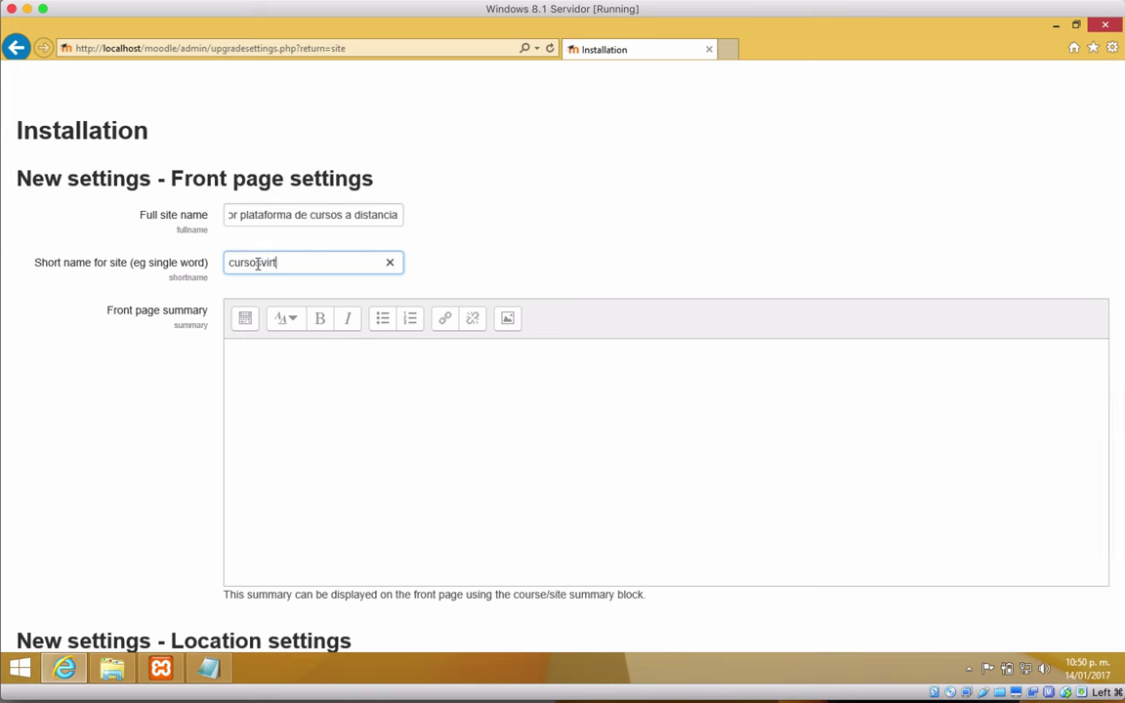
pyautogui.write('uales')
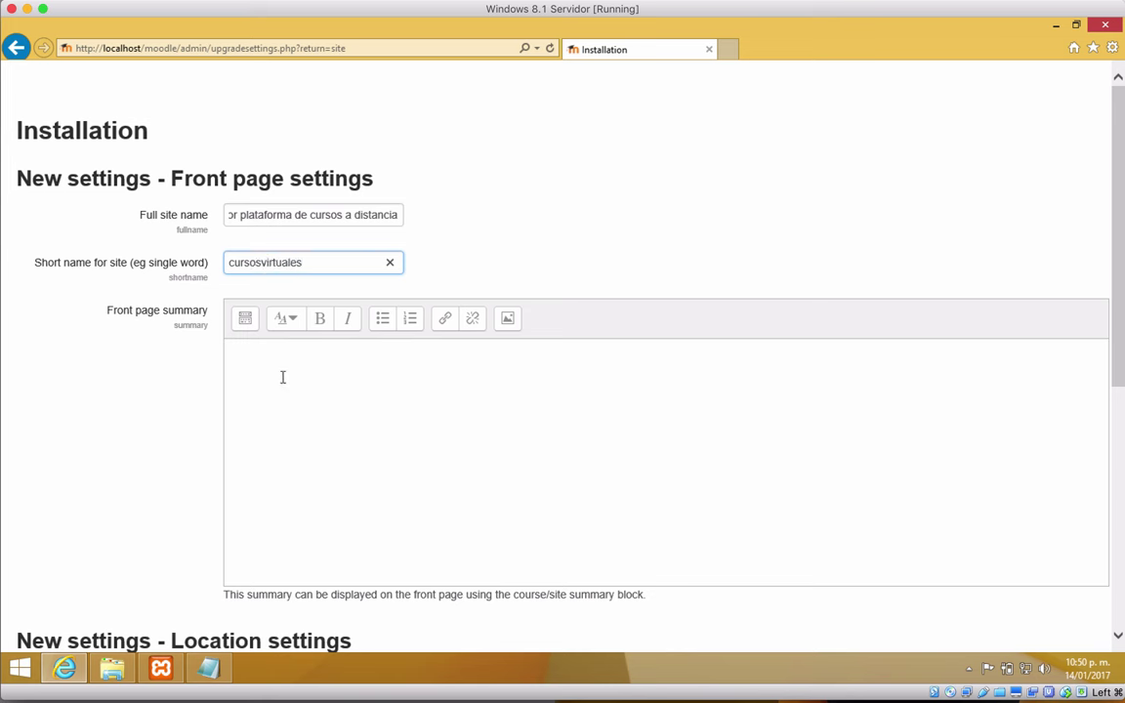
# Step: Fill the front page summary with the full site name repeated, comma-separated
pyautogui.click(392, 374)
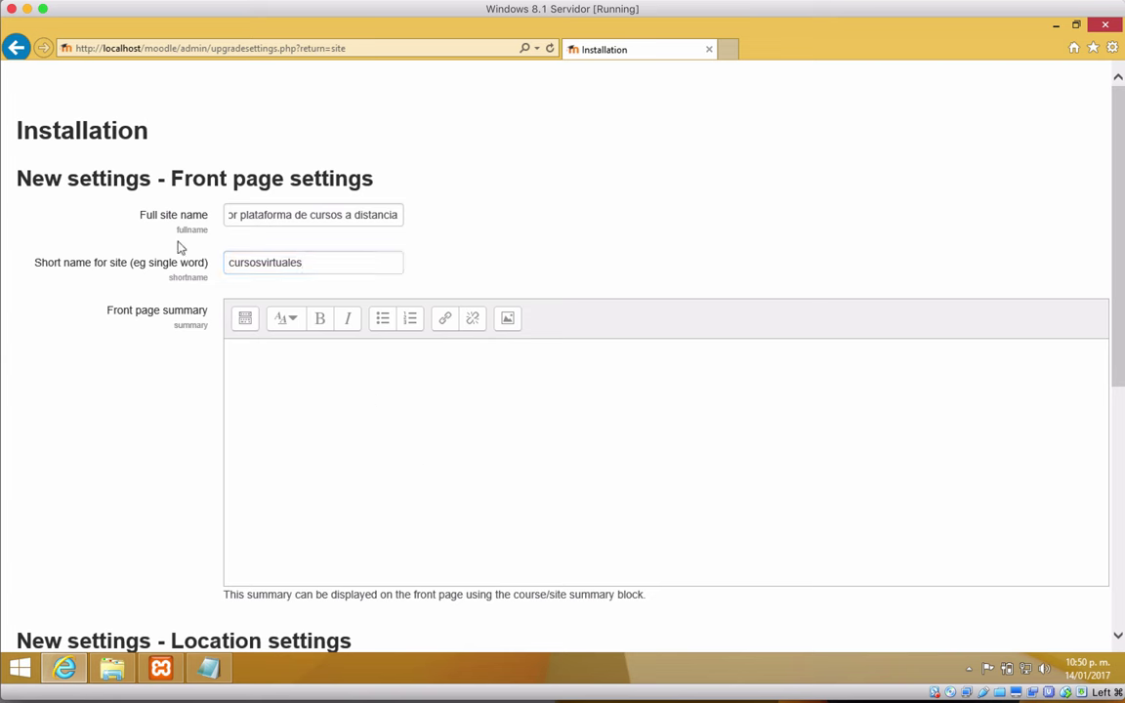
pyautogui.doubleClick(315, 215)
pyautogui.tripleClick(315, 215)
pyautogui.hotkey('ctrl', 'c')
pyautogui.click(374, 441)
pyautogui.hotkey('ctrl', 'v')
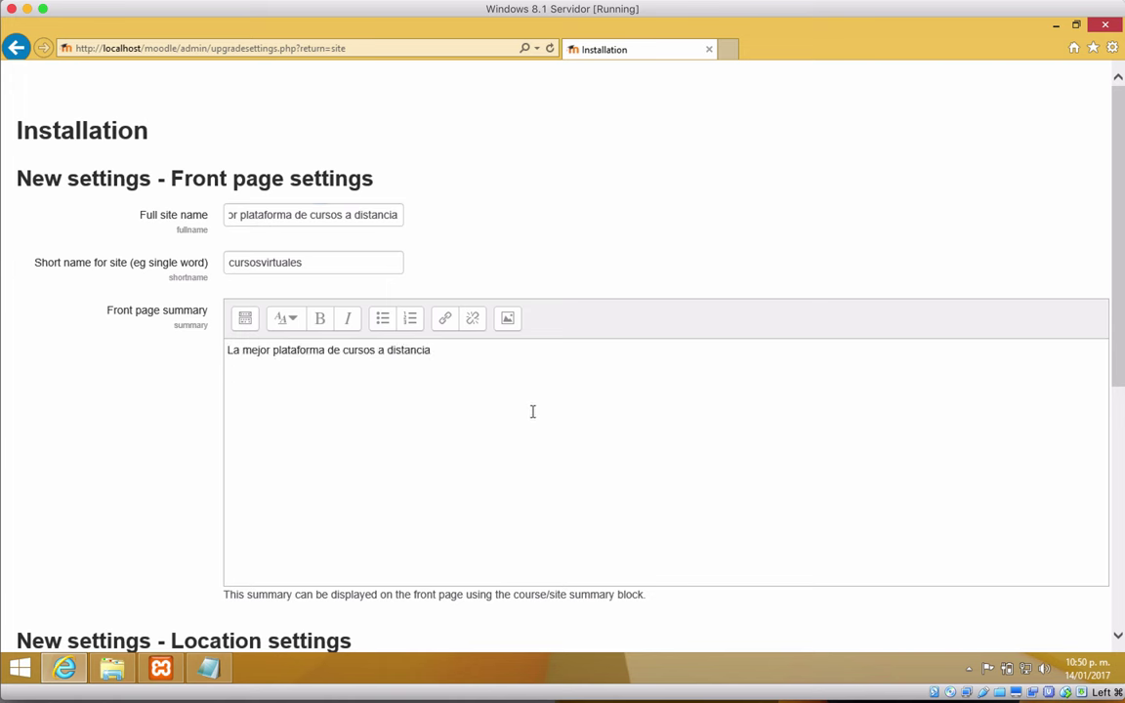
pyautogui.write(',')
pyautogui.hotkey('ctrl', 'v')
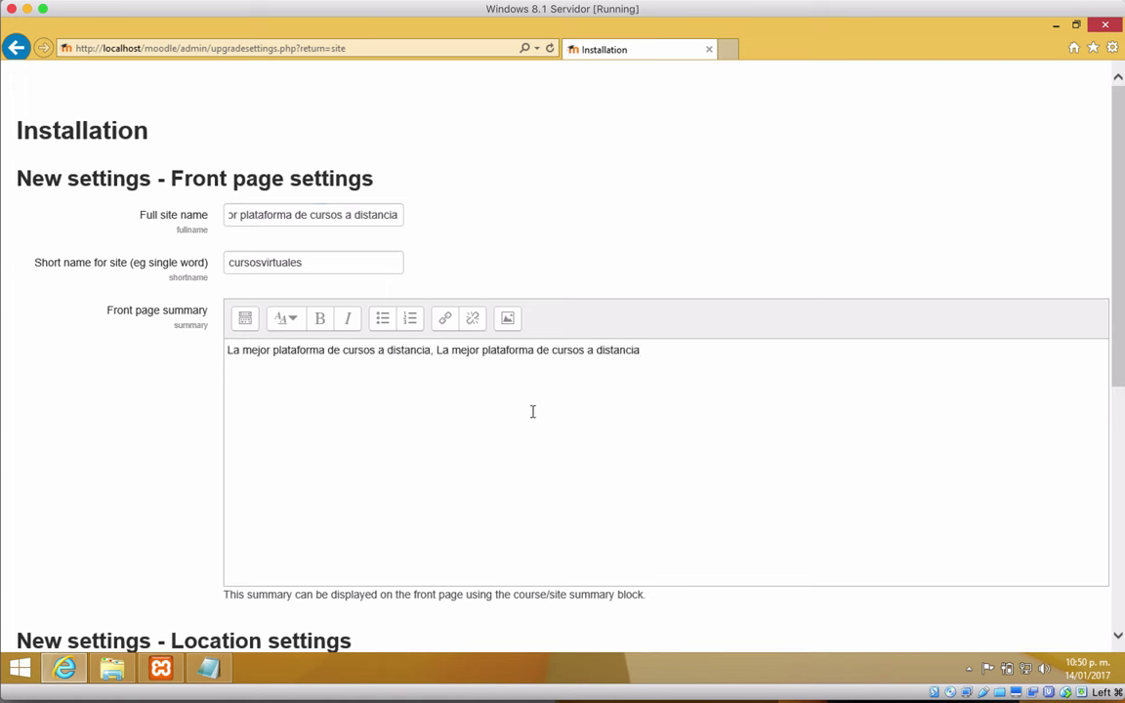
pyautogui.hotkey('ctrl', 'v')
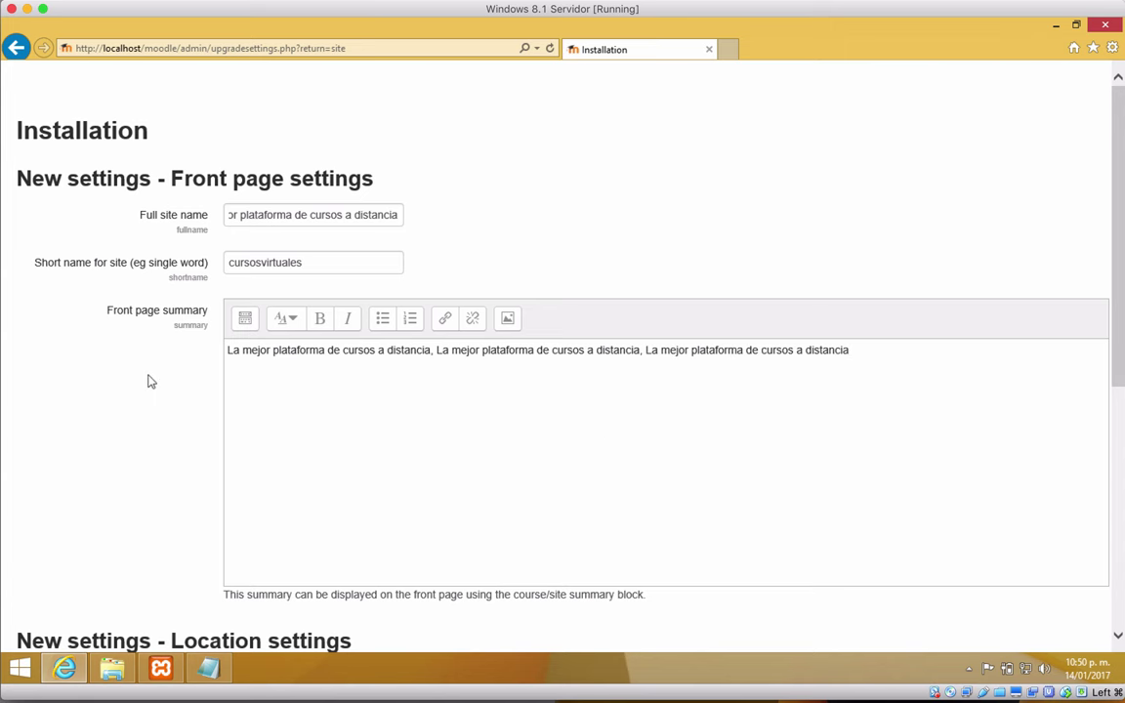
# Step: Set the default timezone to America/Mexico_City
pyautogui.scroll(-3, 147, 382)
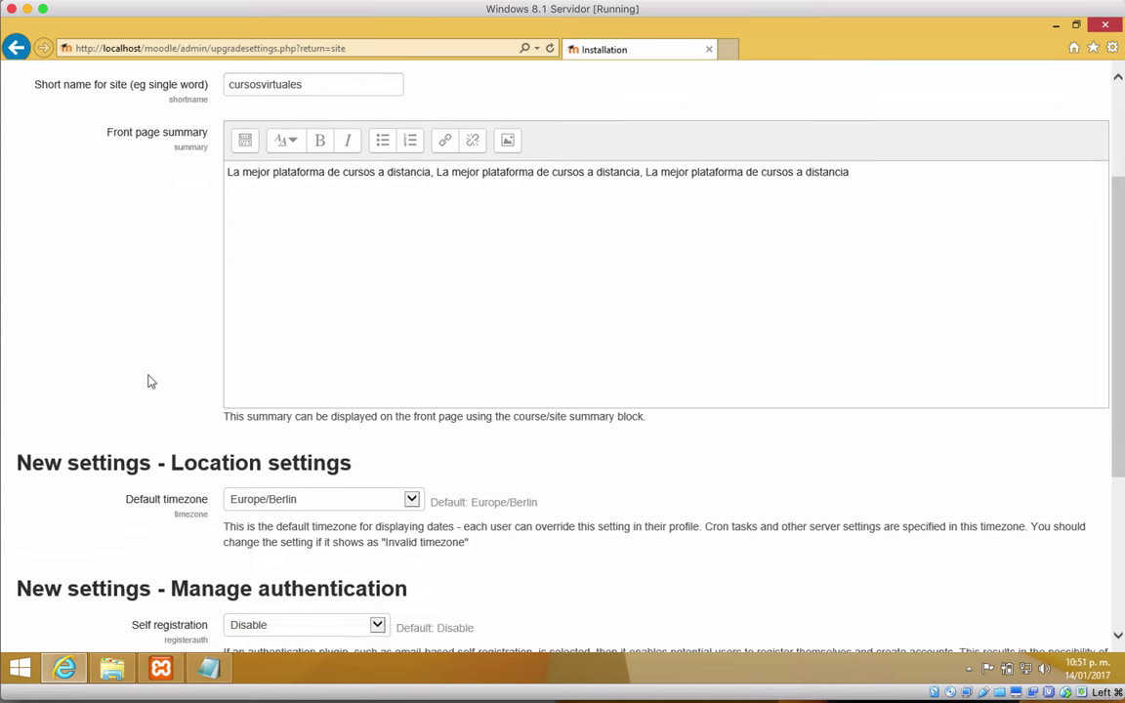
pyautogui.scroll(-3, 724, 262)
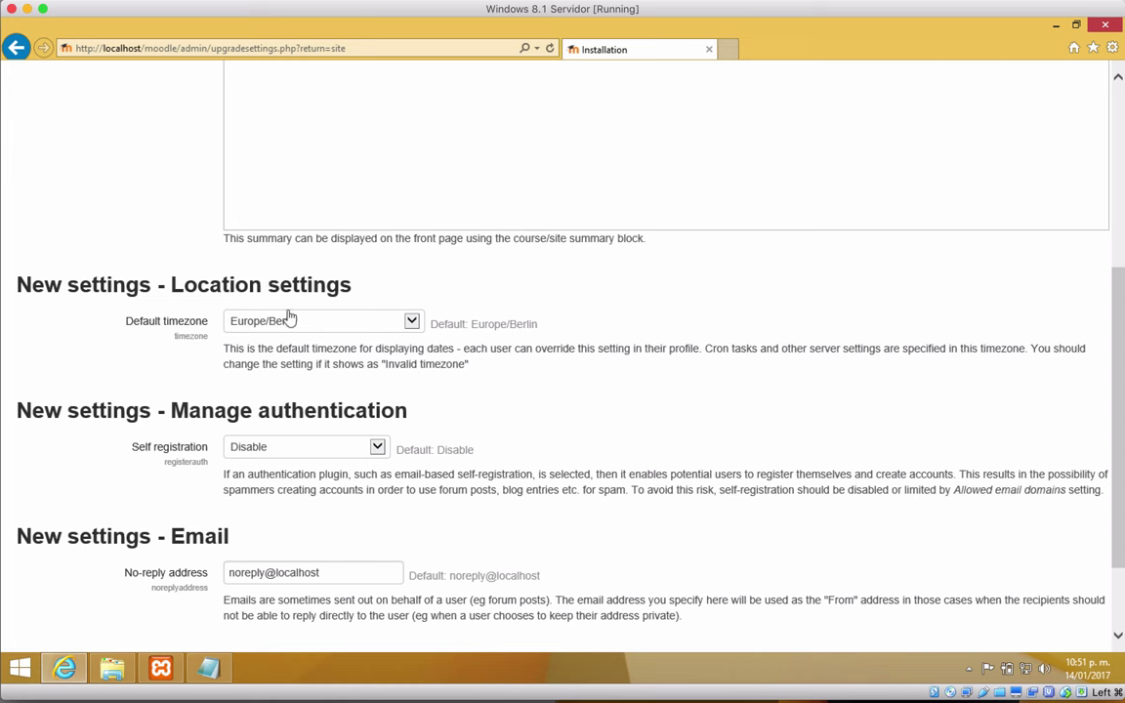
pyautogui.click(411, 323)
pyautogui.scroll(4, 342, 229)
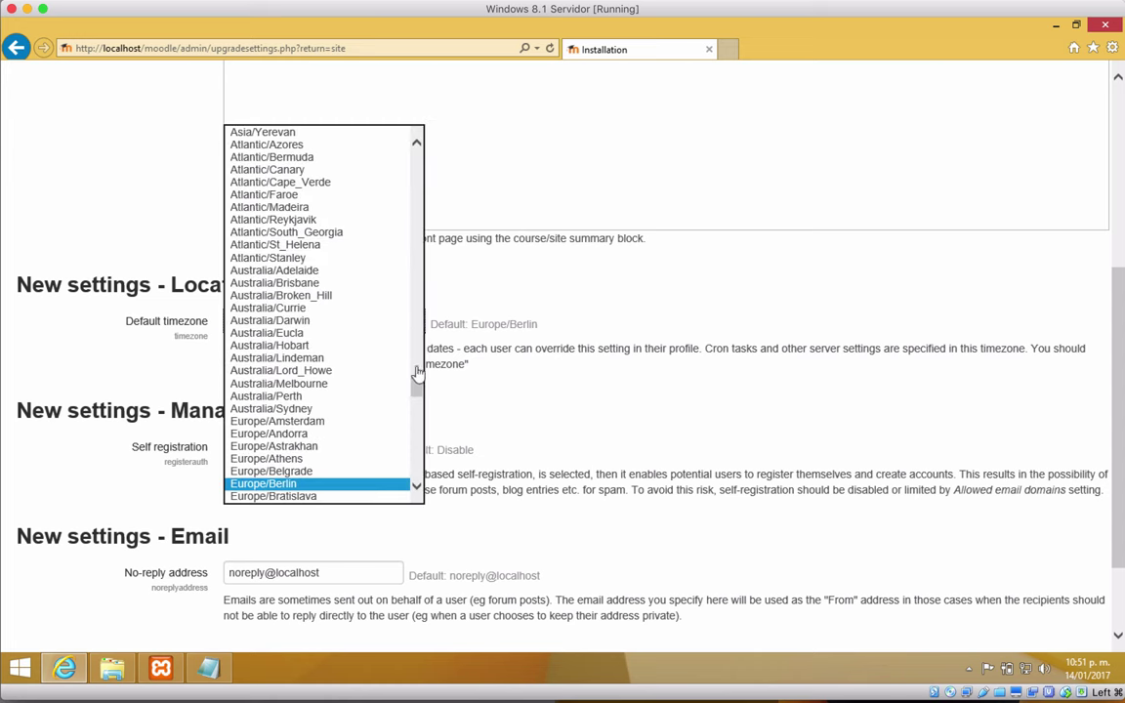
pyautogui.moveTo(417, 376); pyautogui.dragTo(395, 276)
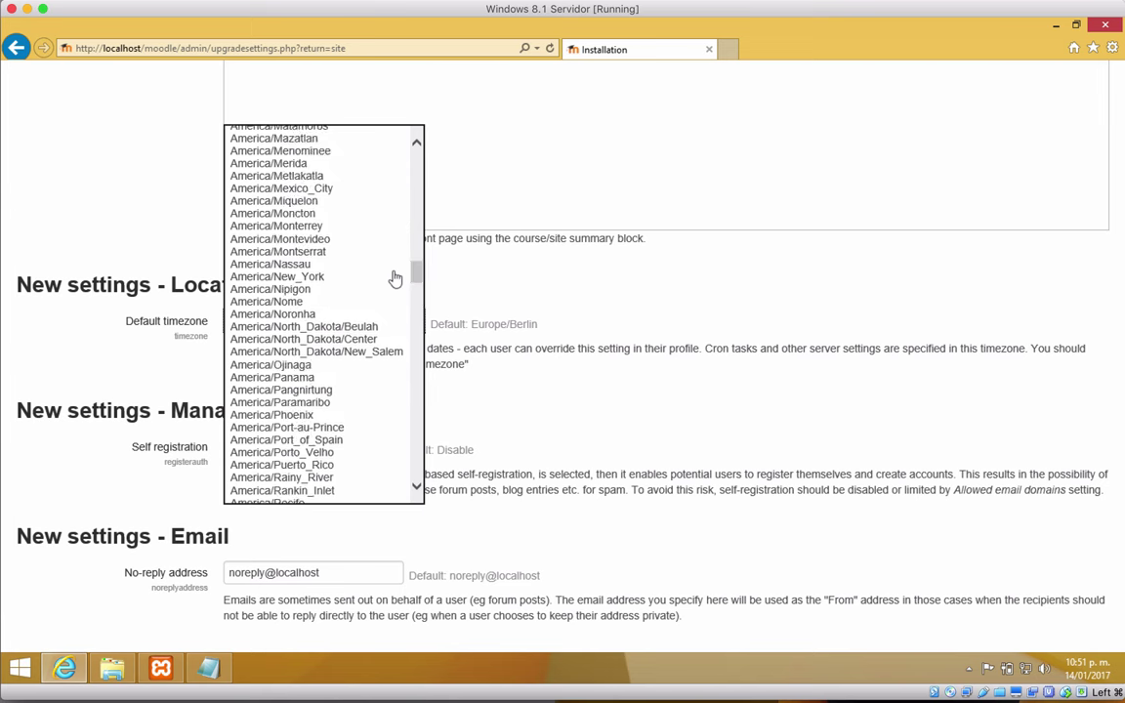
pyautogui.click(340, 191)
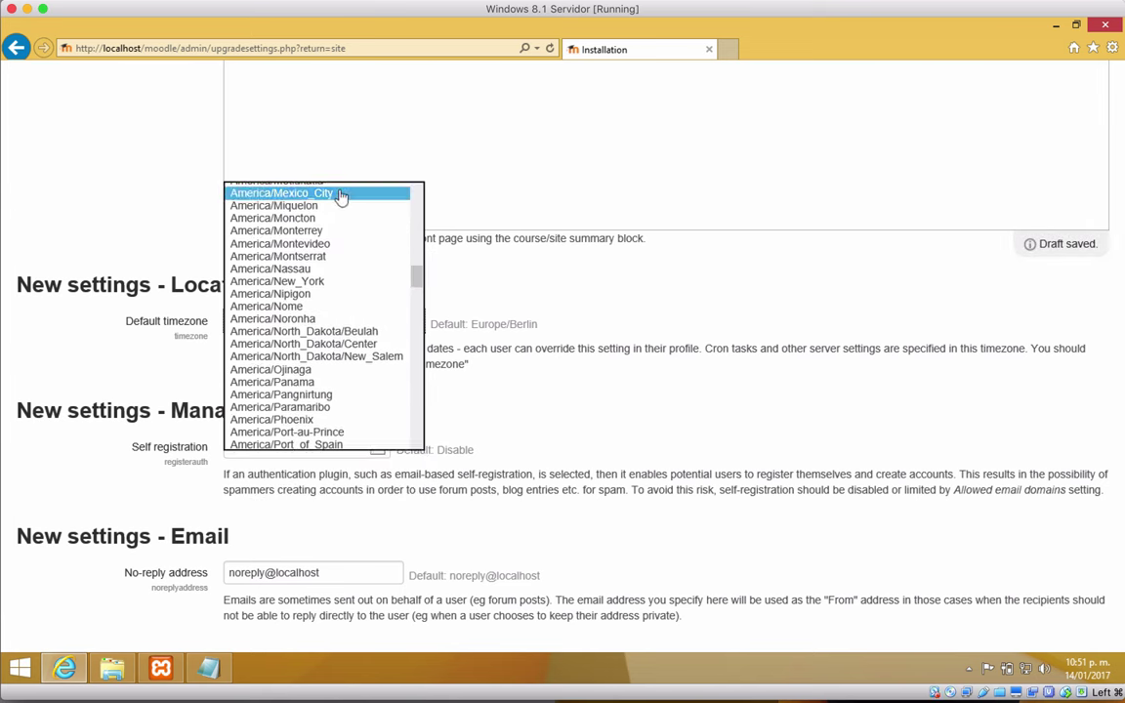
pyautogui.click(685, 383)
# Step: Set self registration to Email-based self-registration and save the site settings
pyautogui.scroll(-2, 685, 385)
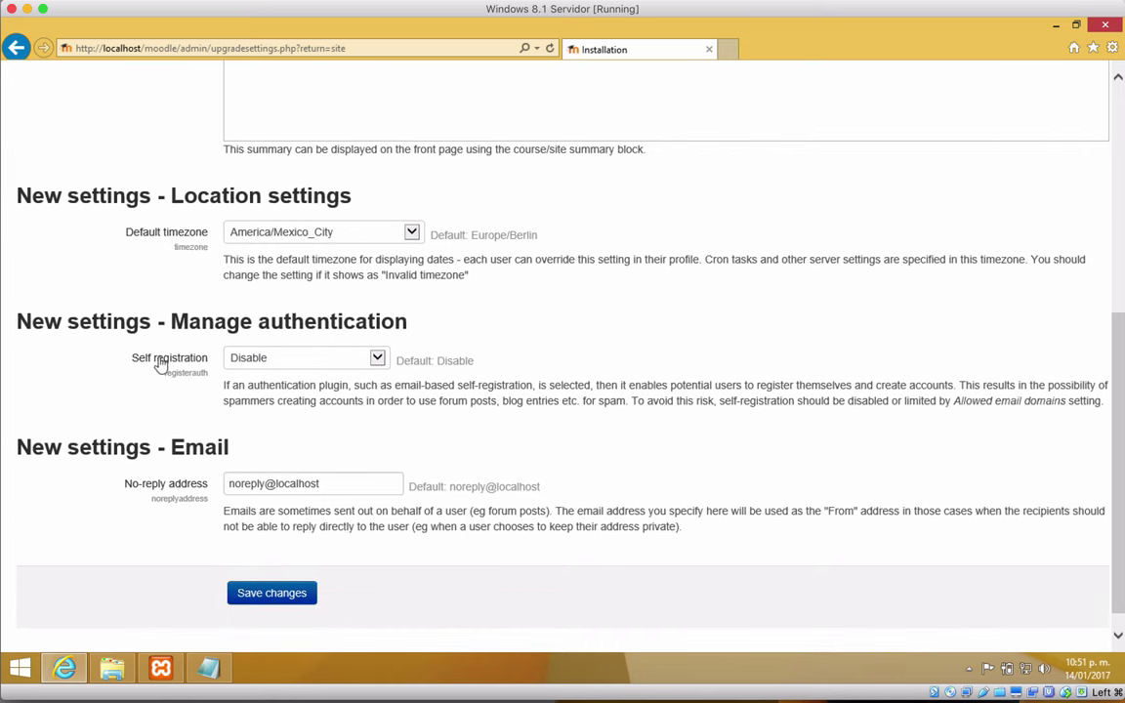
pyautogui.click(370, 360)
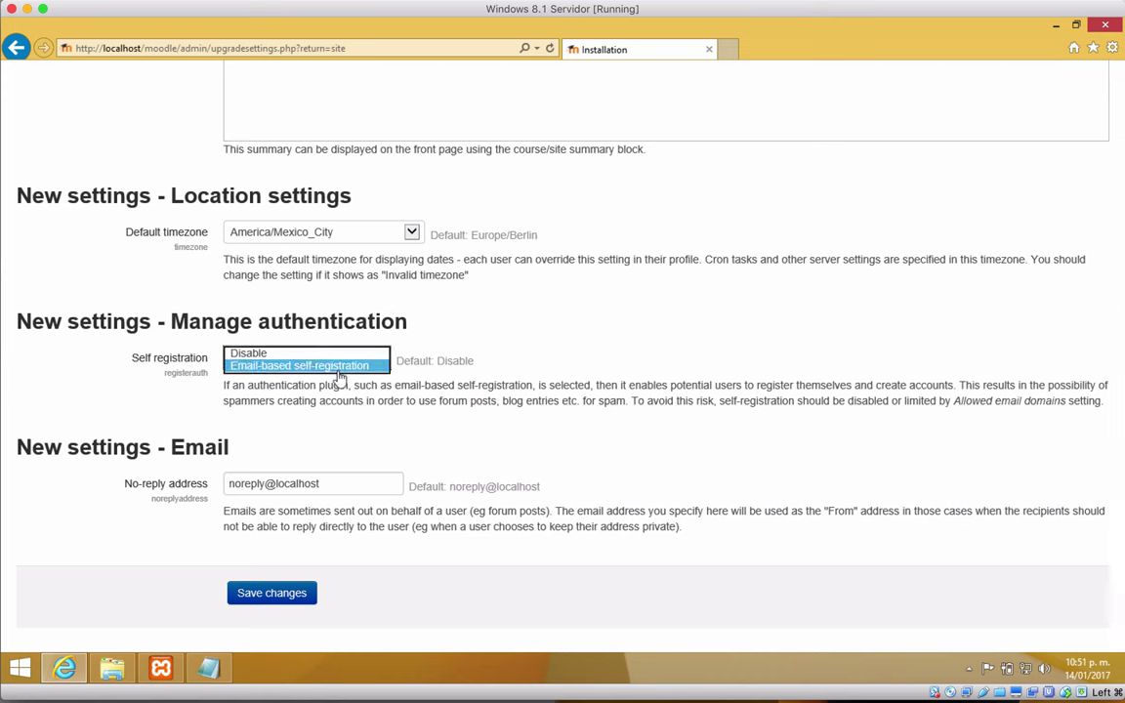
pyautogui.click(339, 371)
pyautogui.scroll(-1, 561, 363)
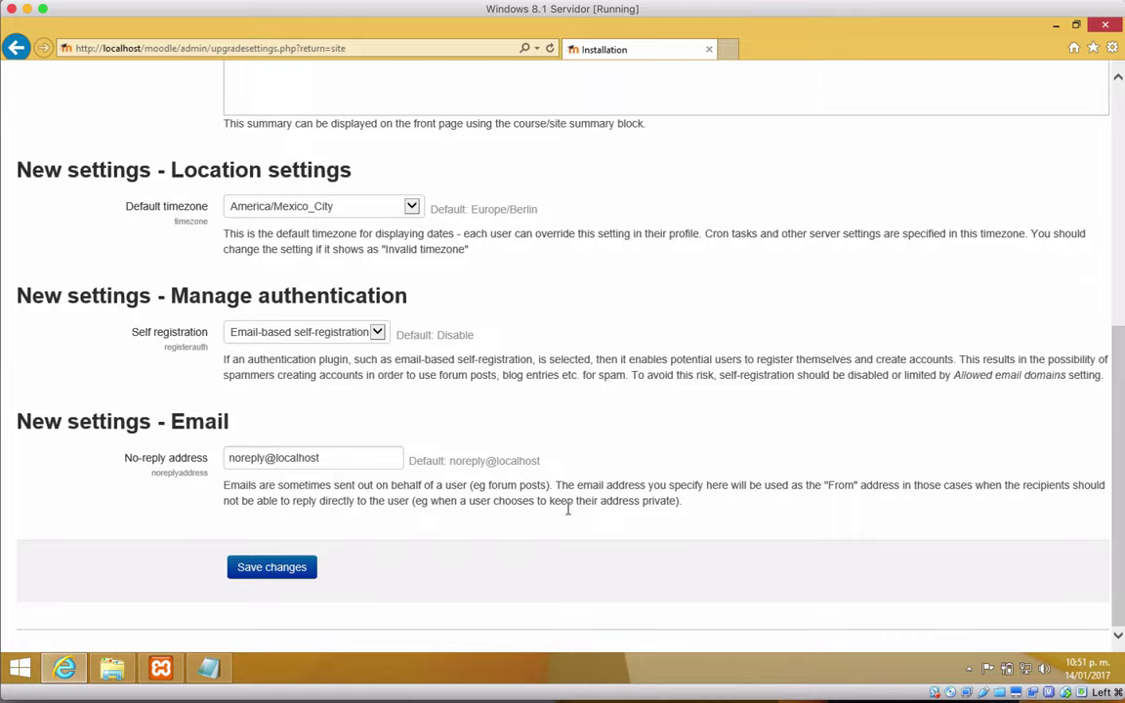
pyautogui.scroll(5, 567, 508)
pyautogui.scroll(-4, 567, 509)
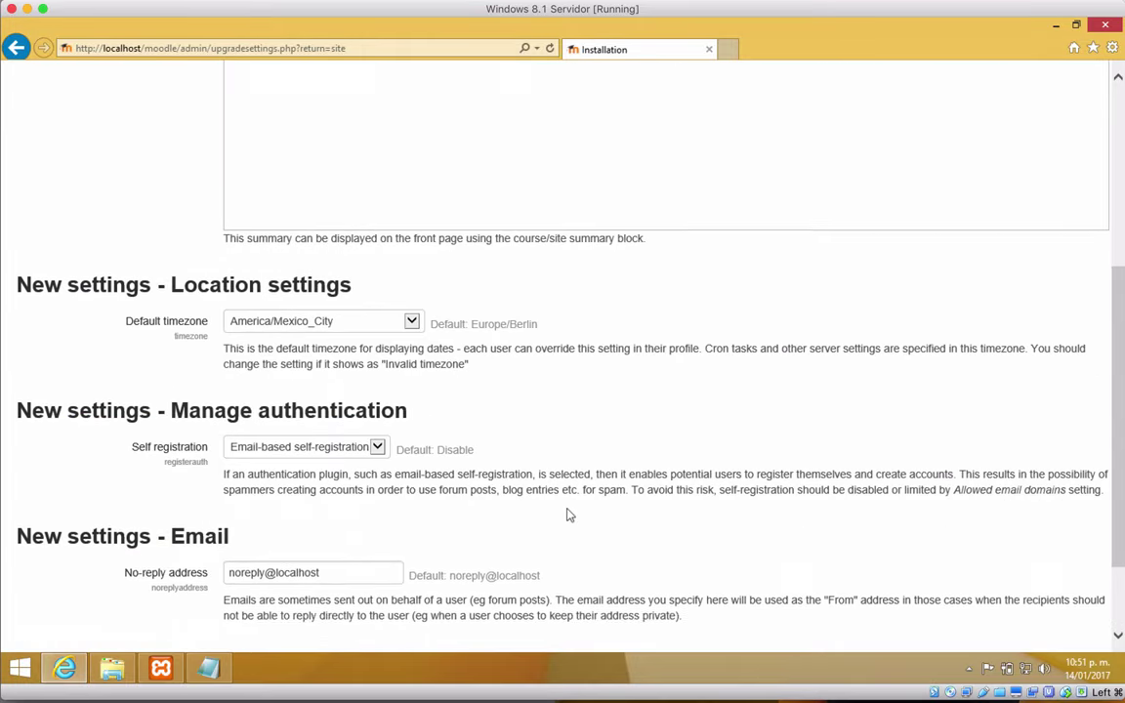
pyautogui.scroll(-2, 569, 515)
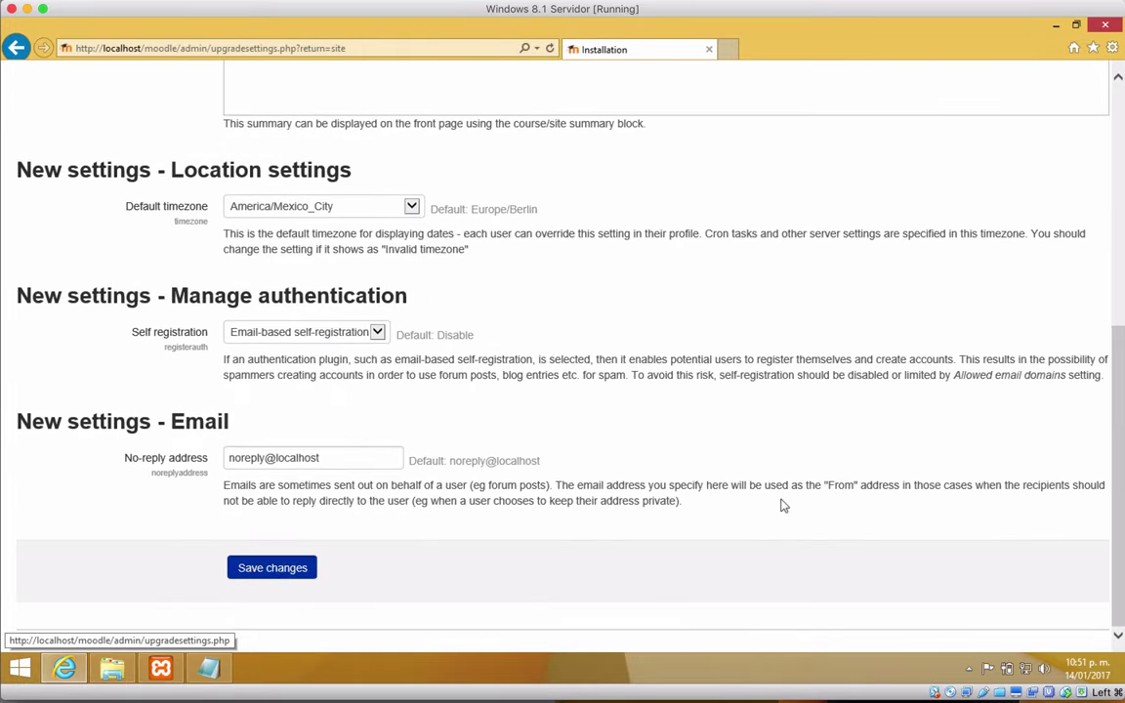
pyautogui.press('Return')
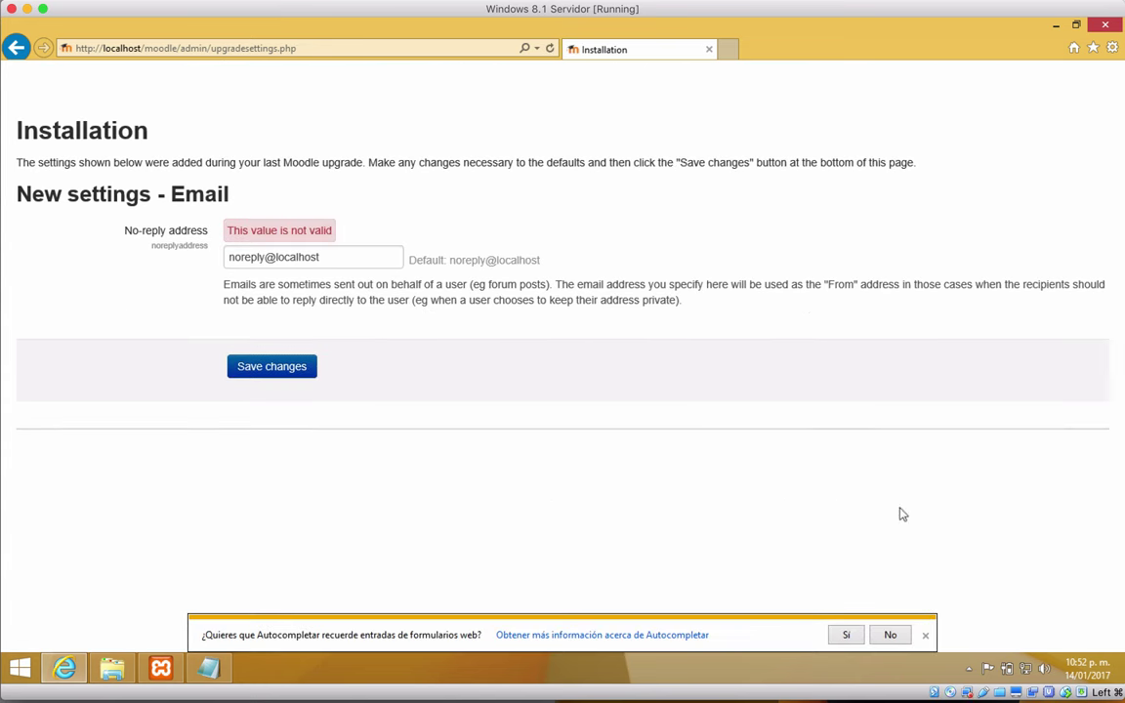
# Step: Append .com to the no-reply address and save the changes
pyautogui.click(925, 636)
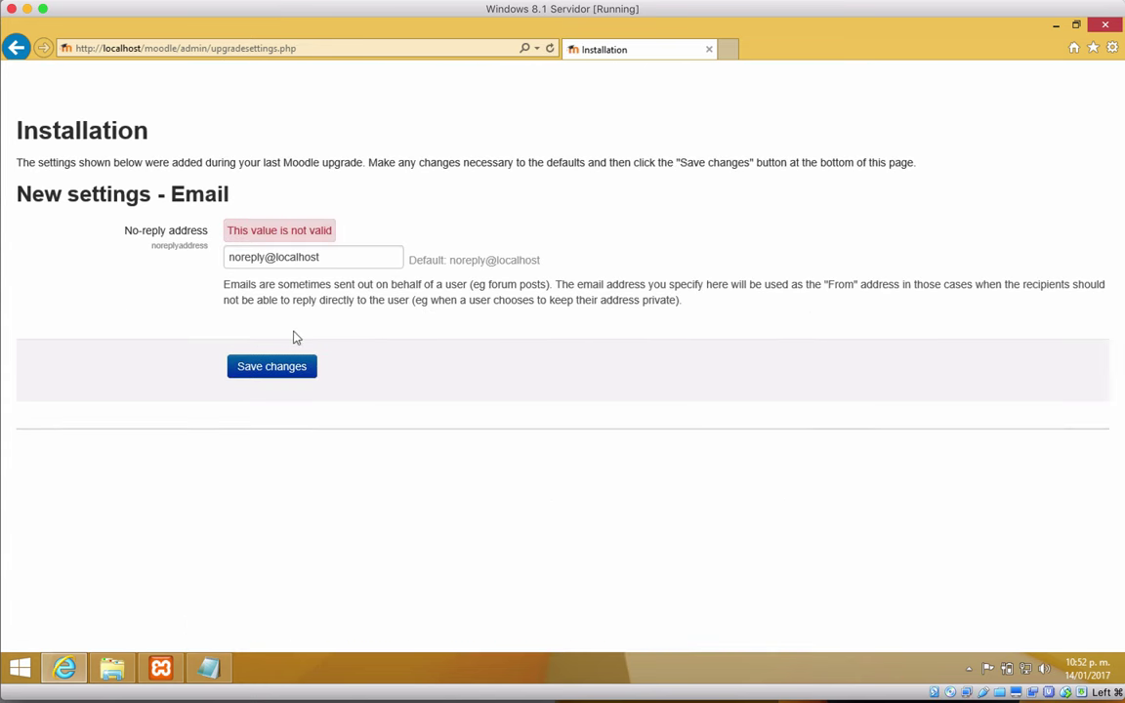
pyautogui.click(328, 260)
pyautogui.write('.com')
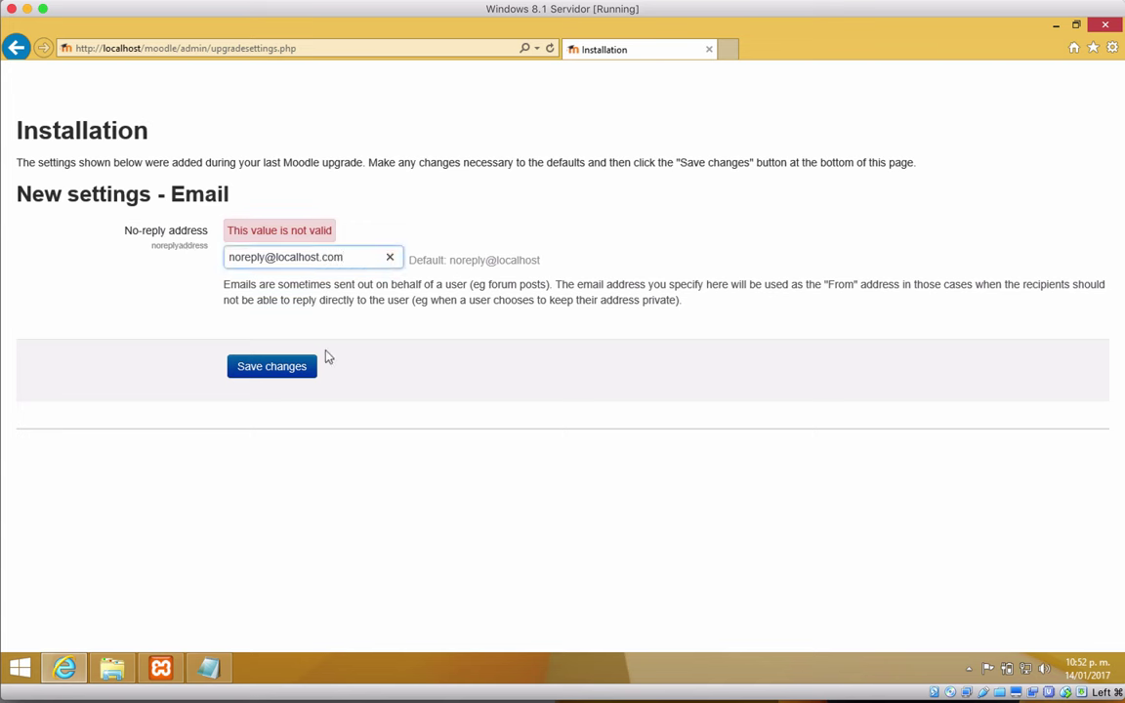
pyautogui.click(269, 365)
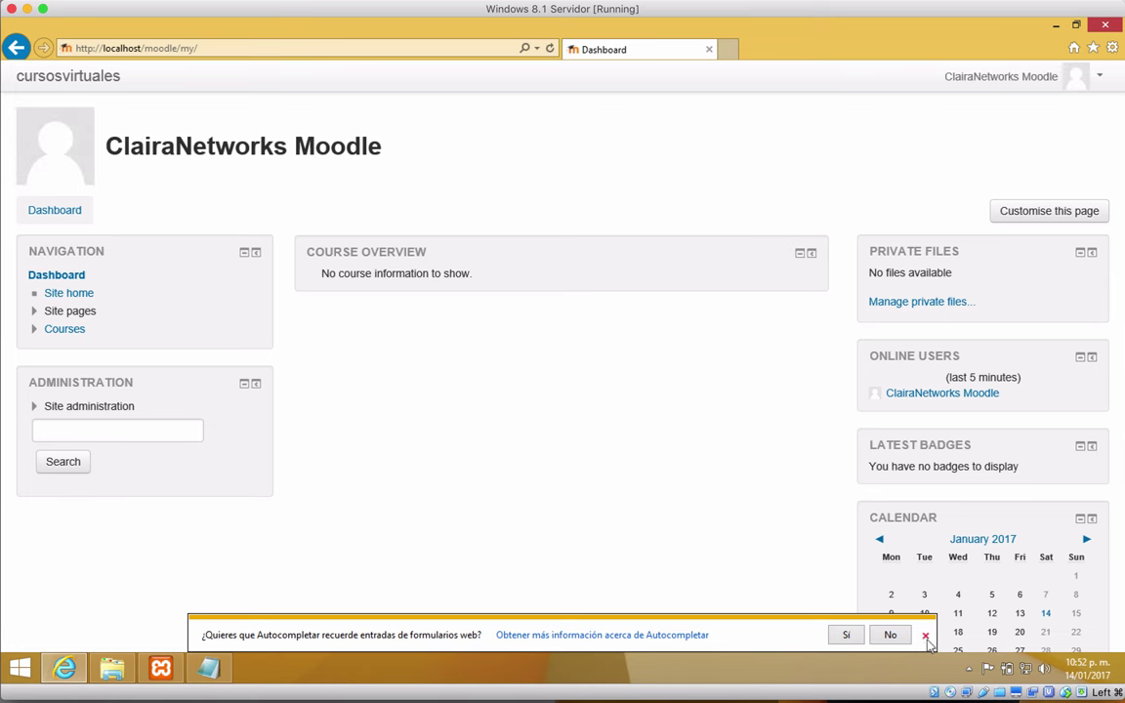
# Step: Open Courses from Navigation and expand Site administration in the Administration block
pyautogui.click(890, 634)
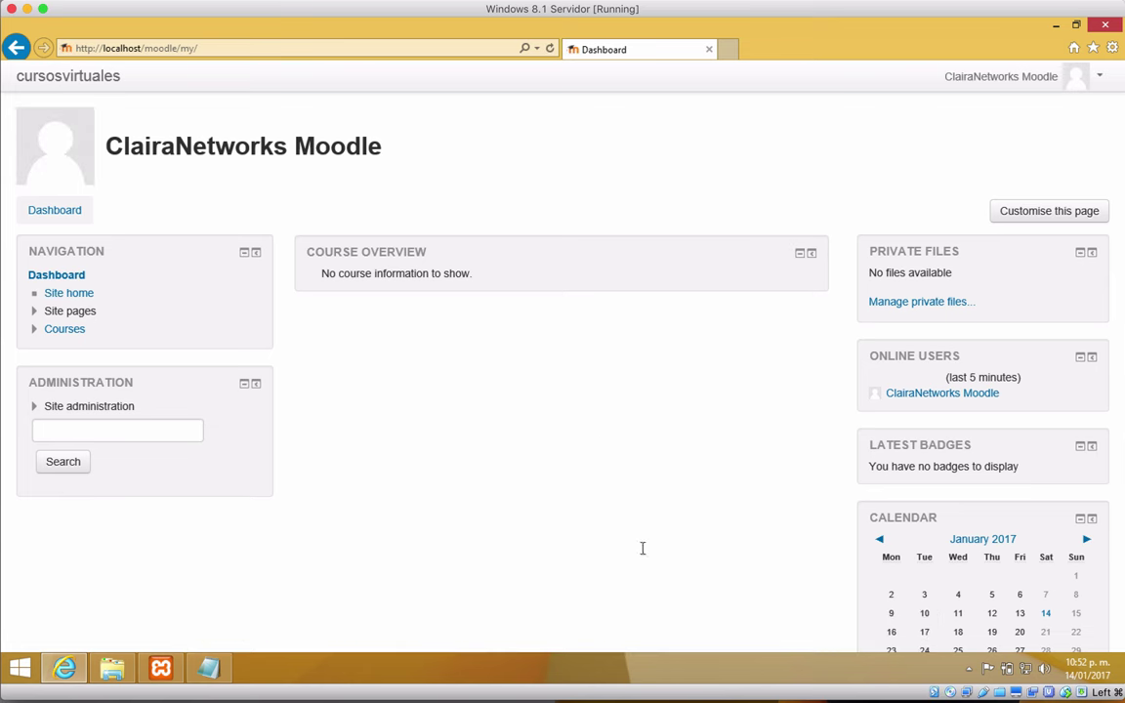
pyautogui.click(57, 276)
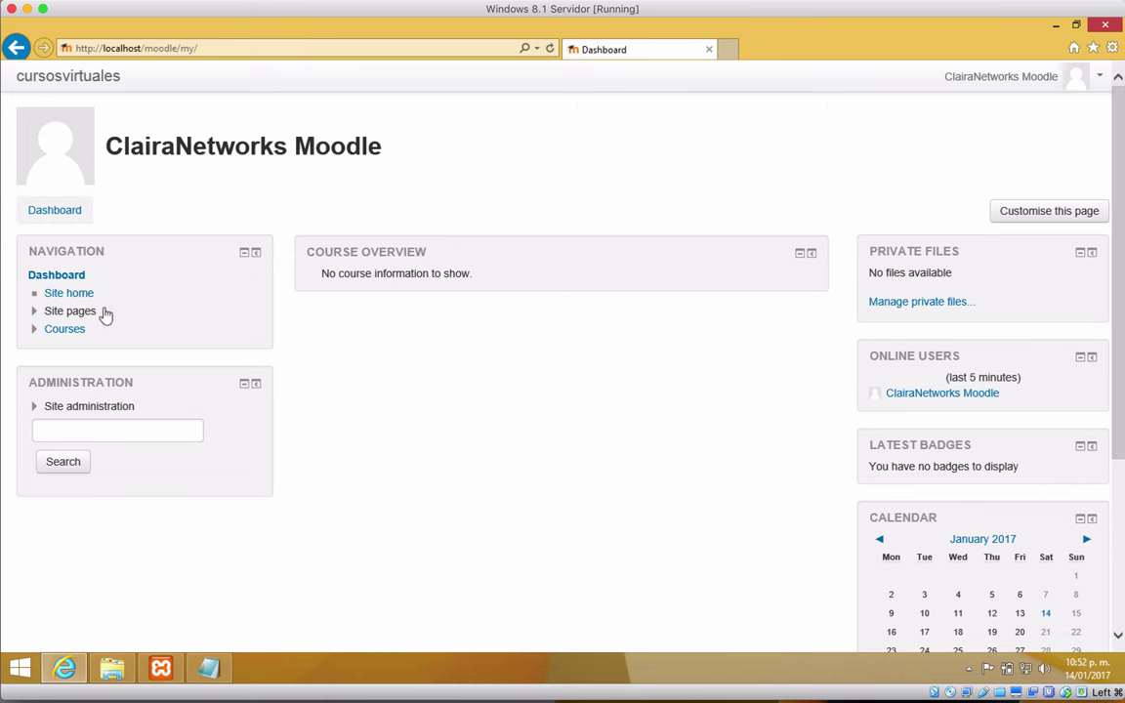
pyautogui.click(61, 330)
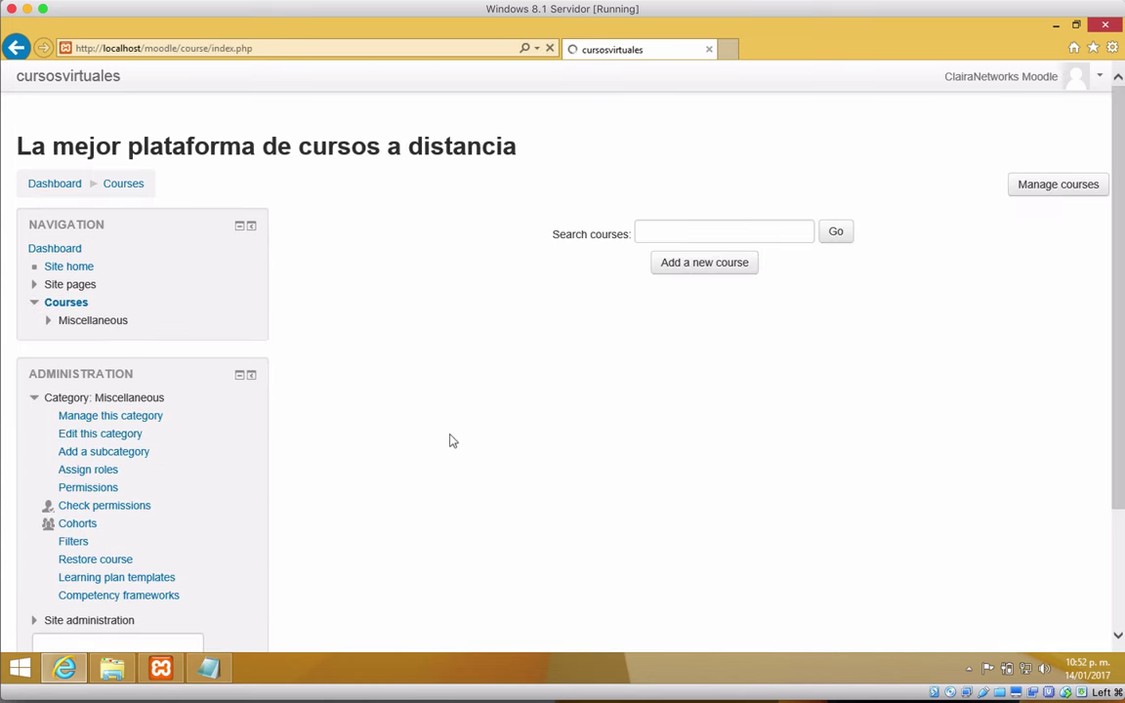
pyautogui.scroll(-3, 449, 439)
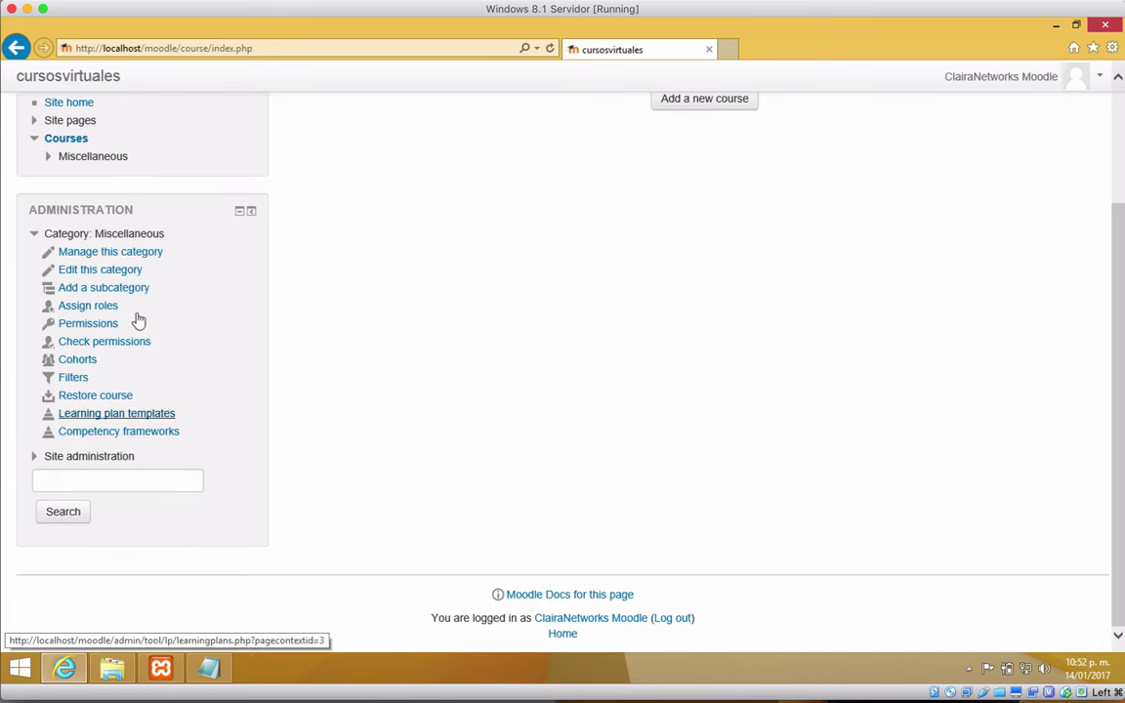
pyautogui.scroll(3, 600, 327)
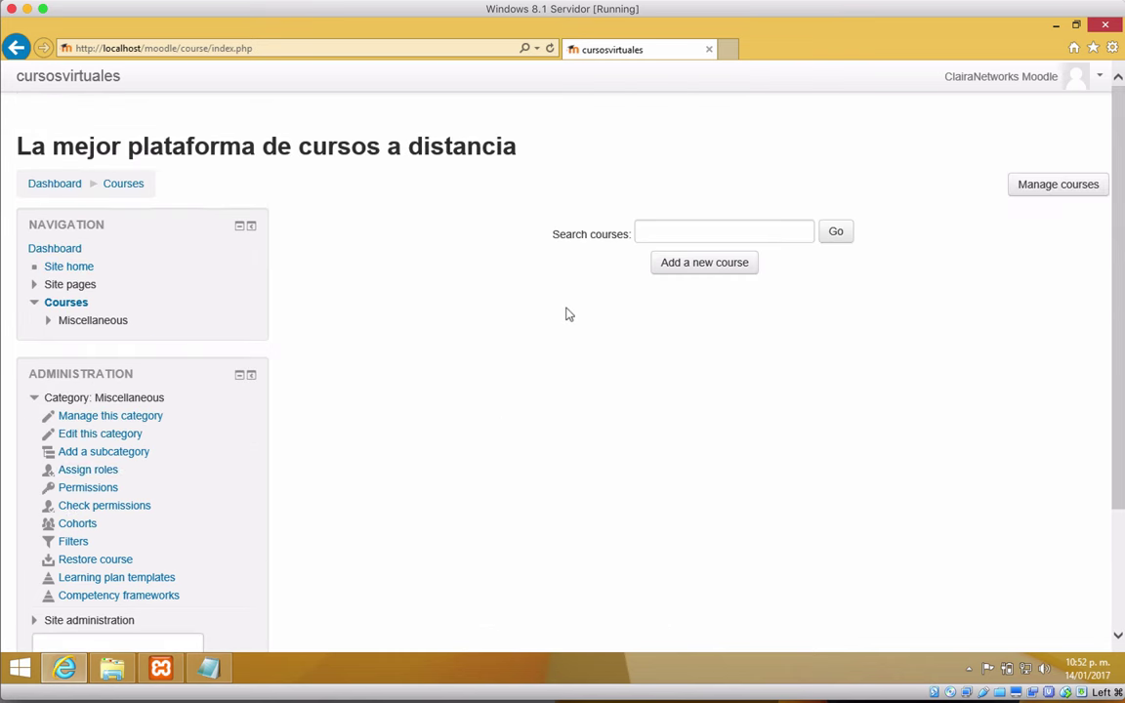
pyautogui.scroll(-3, 565, 314)
pyautogui.scroll(3, 565, 313)
pyautogui.scroll(-3, 466, 348)
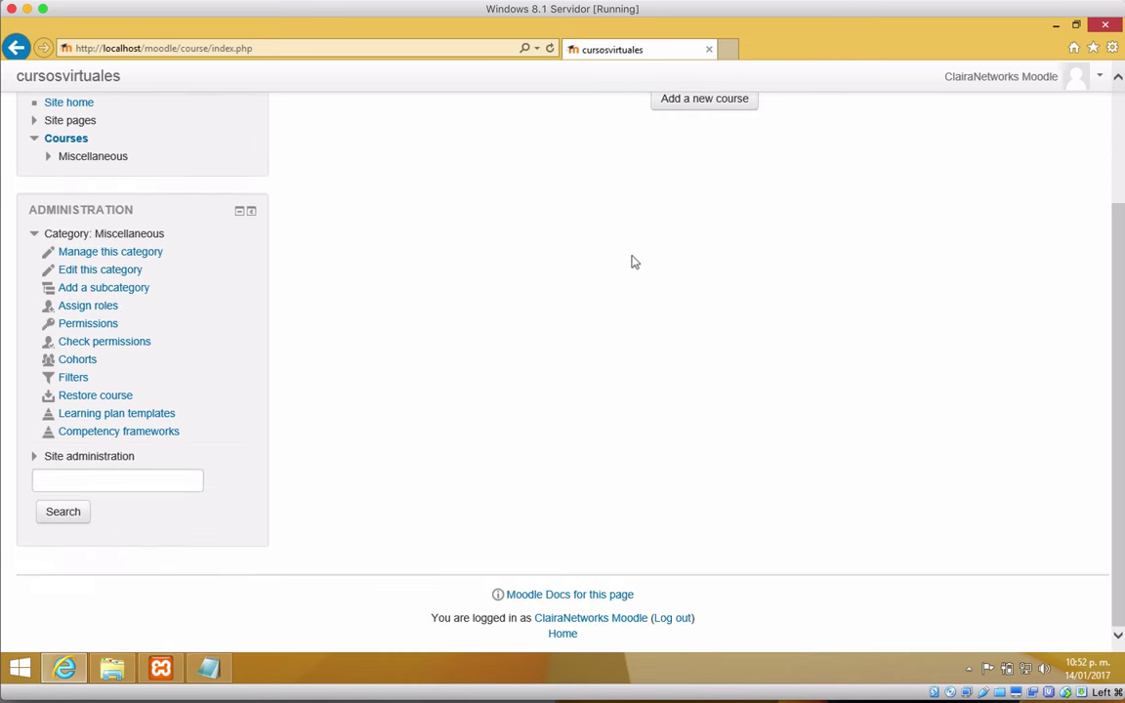
pyautogui.click(89, 456)
pyautogui.scroll(-6, 400, 396)
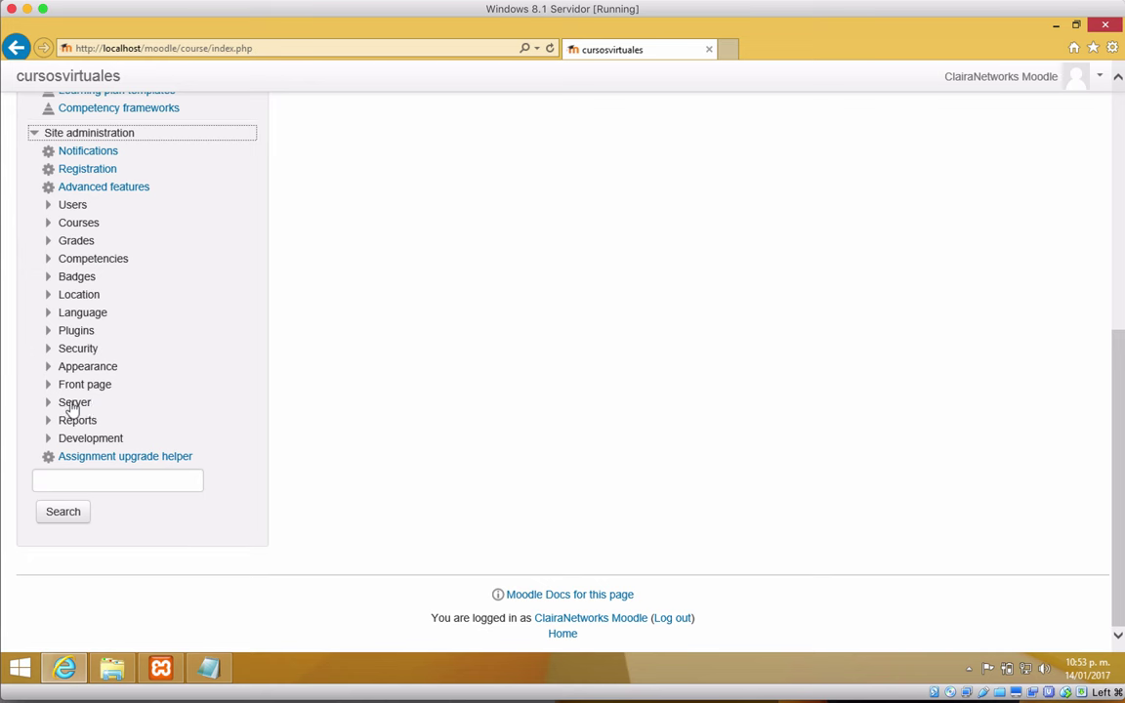
# Step: Open Site administration > Server > Environment to list the server checks for Moodle 3.1.4
pyautogui.click(72, 408)
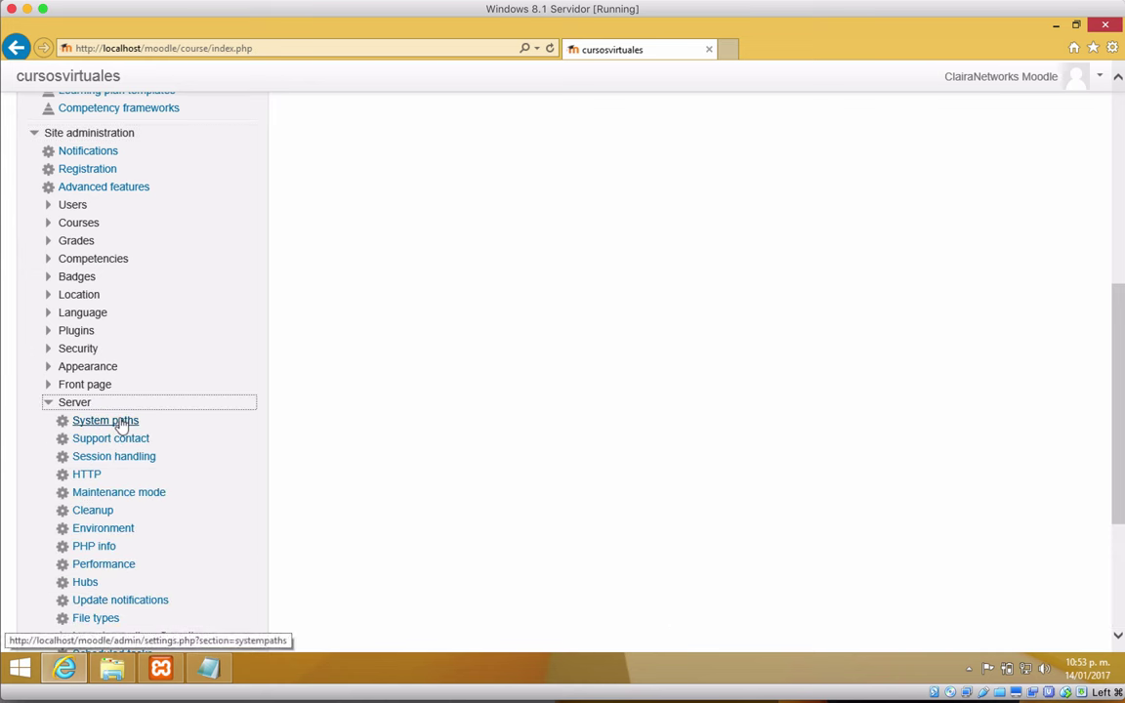
pyautogui.scroll(-2, 120, 427)
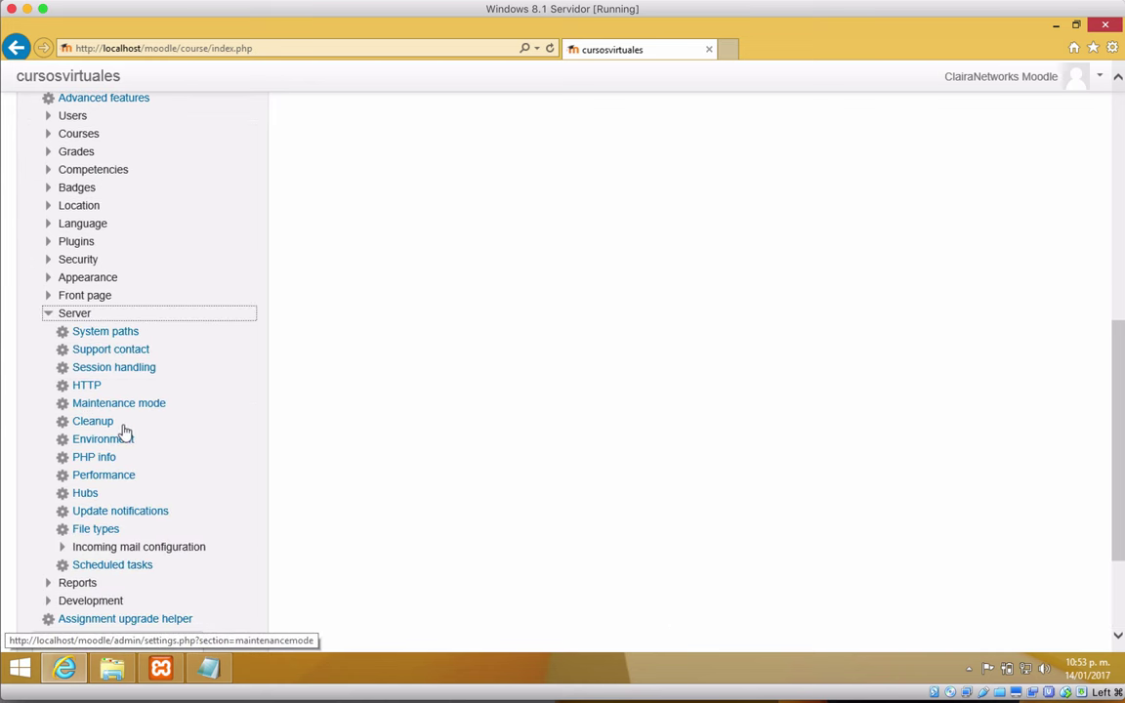
pyautogui.click(112, 441)
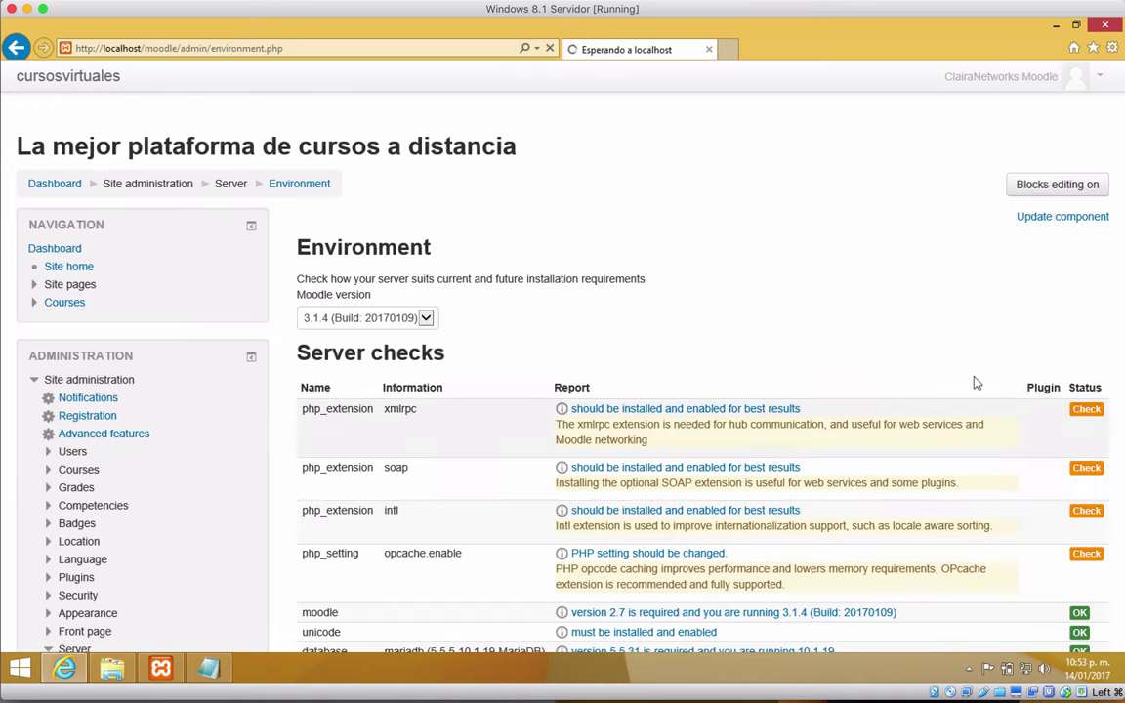
# Step: Go through the Server checks and Other checks tables, noting the four warnings, then return to the Dashboard
pyautogui.scroll(-4, 936, 352)
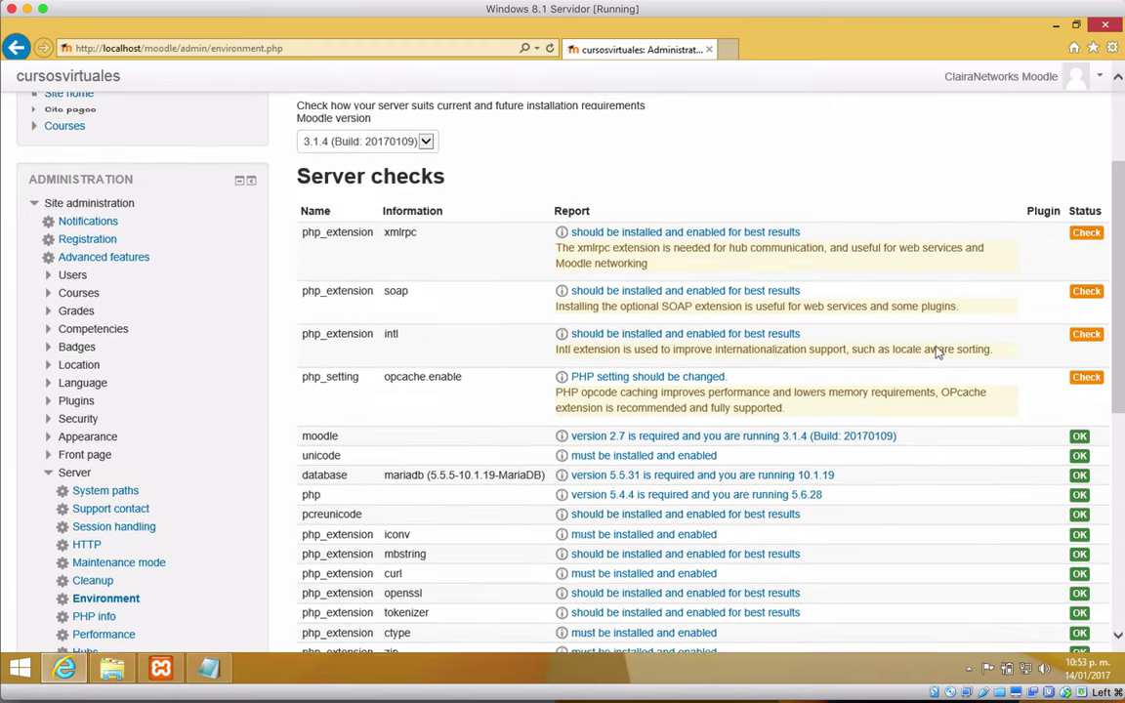
pyautogui.scroll(4, 935, 353)
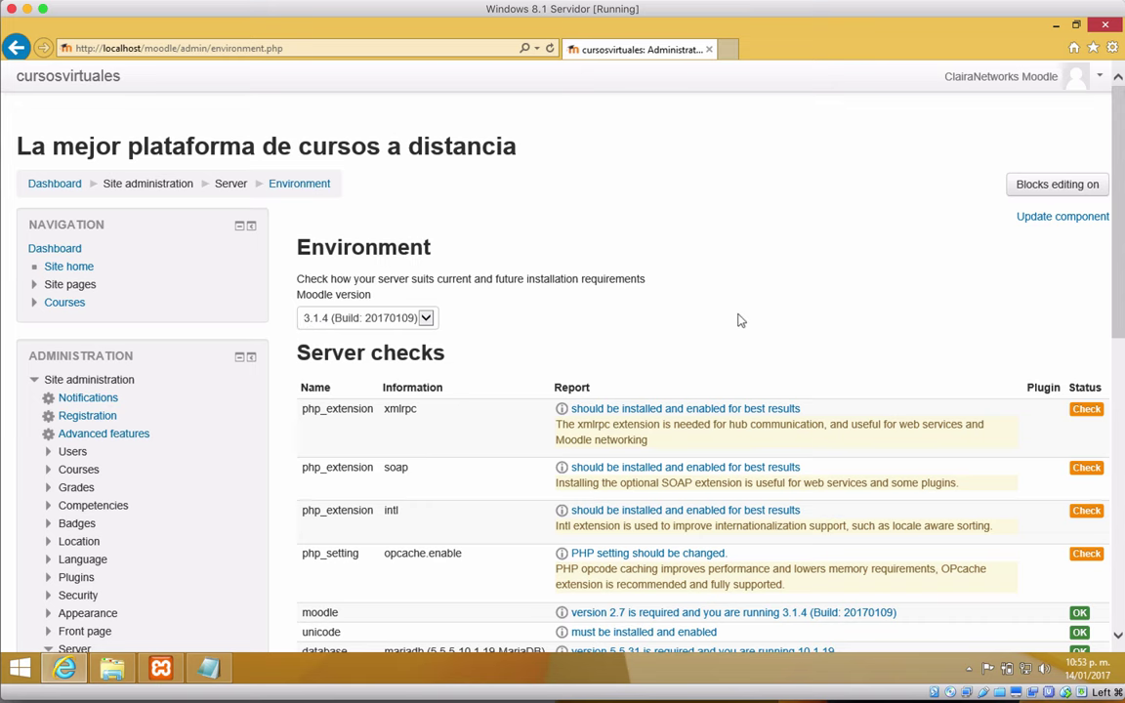
pyautogui.scroll(-2, 739, 320)
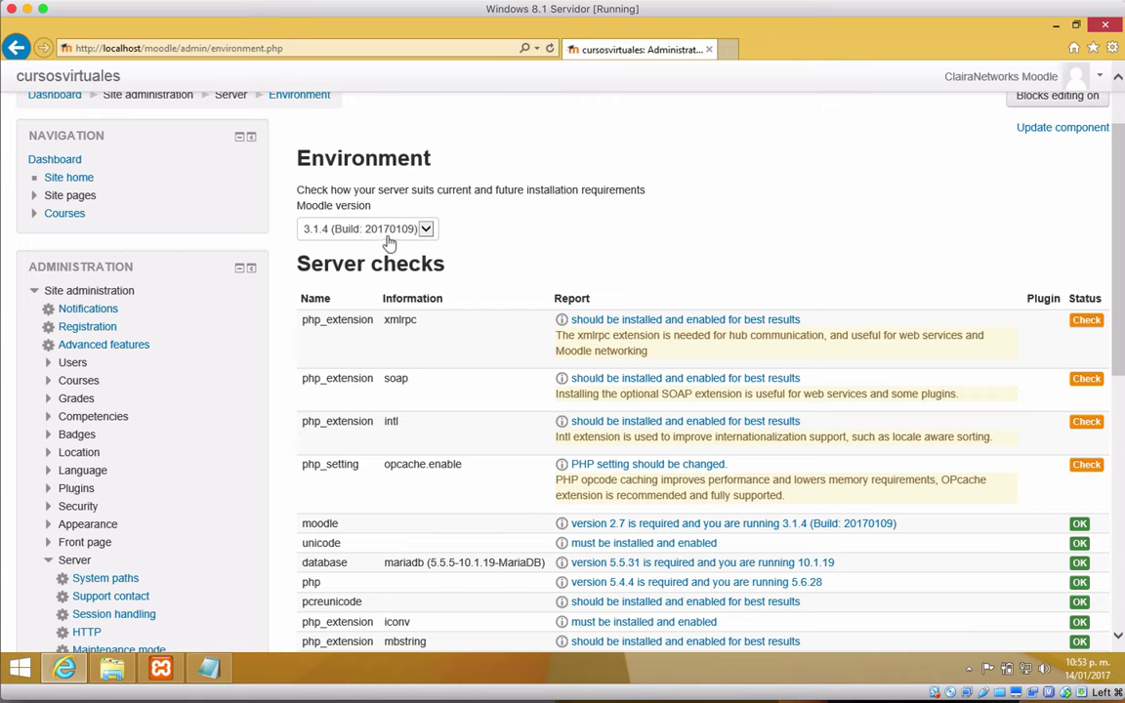
pyautogui.scroll(-2, 753, 258)
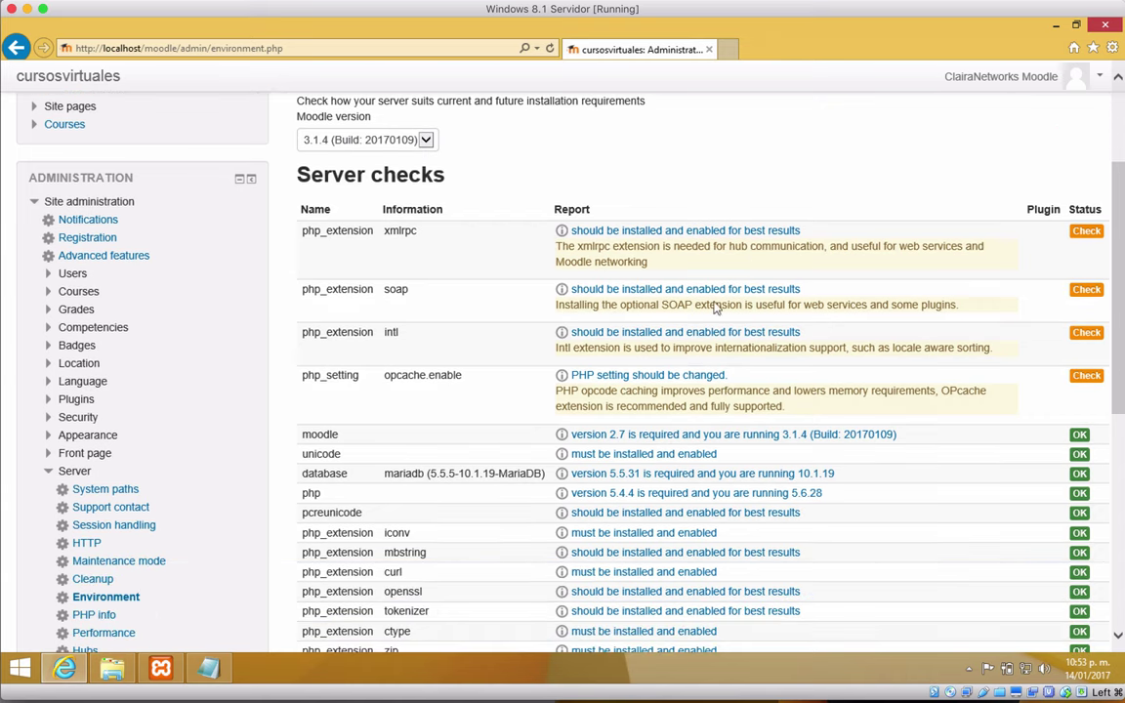
pyautogui.scroll(-4, 669, 394)
pyautogui.scroll(2, 670, 394)
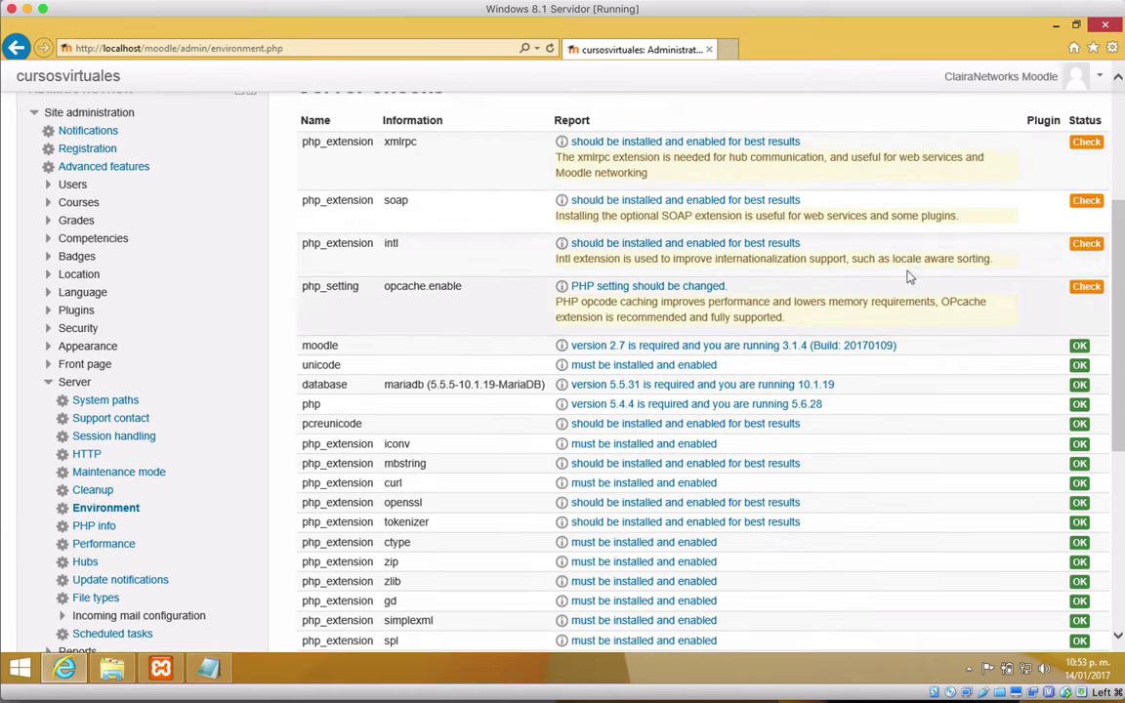
pyautogui.scroll(-9, 562, 255)
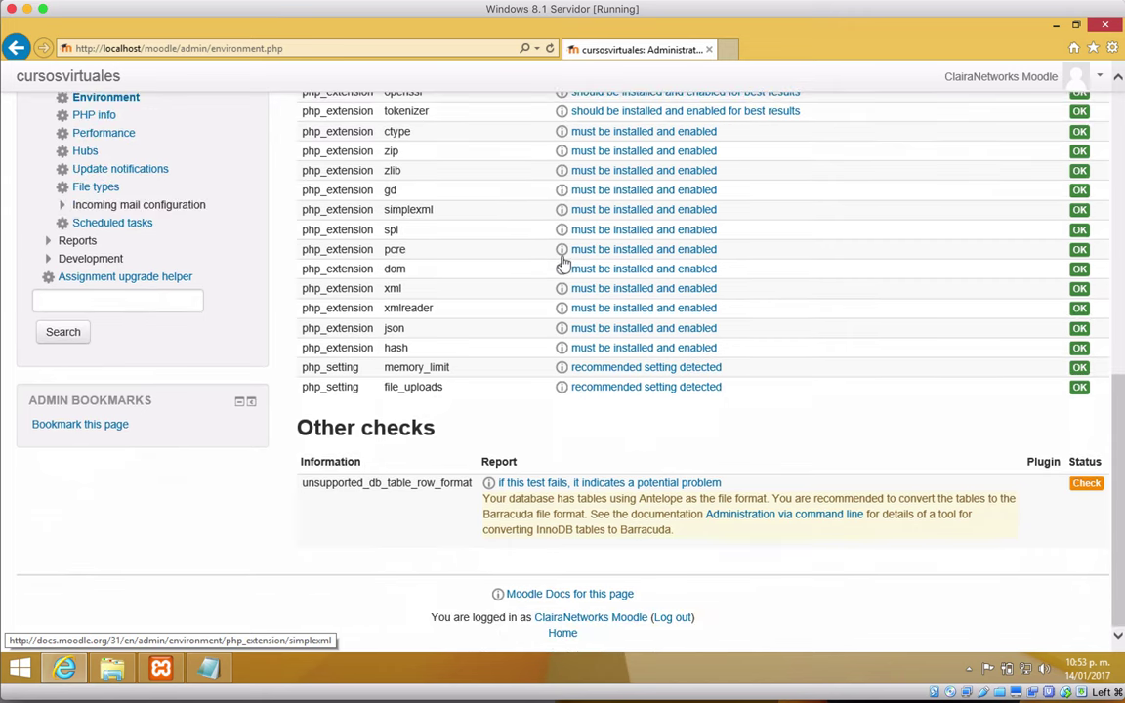
pyautogui.scroll(15, 562, 262)
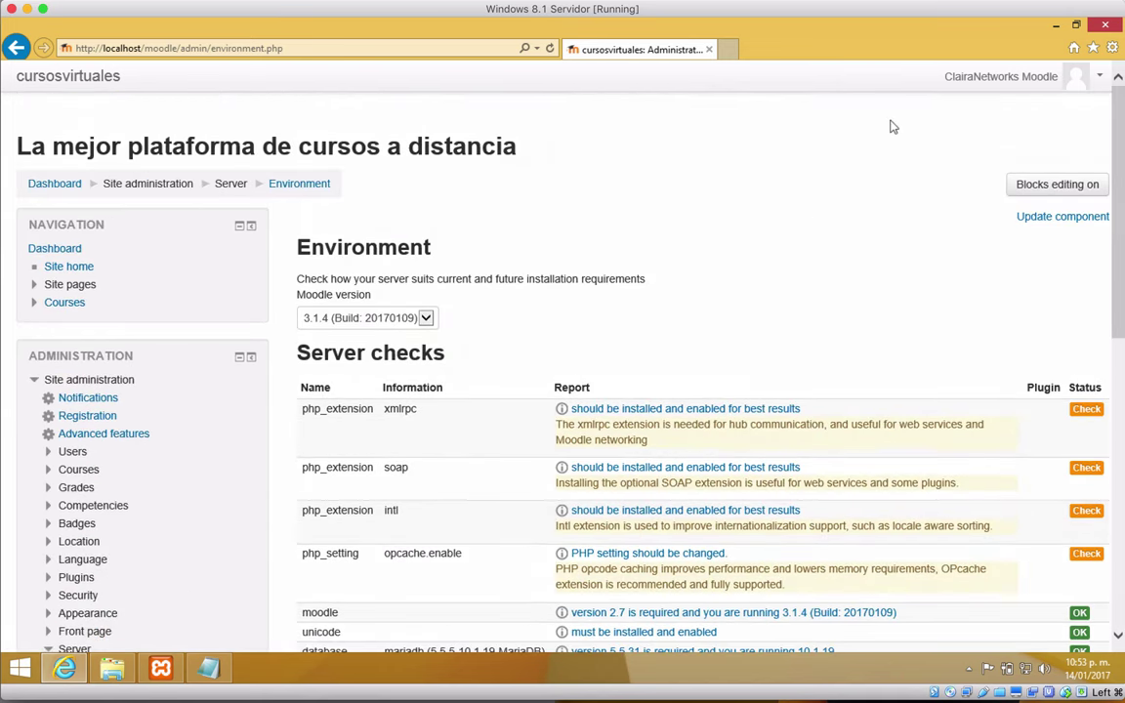
pyautogui.click(38, 184)
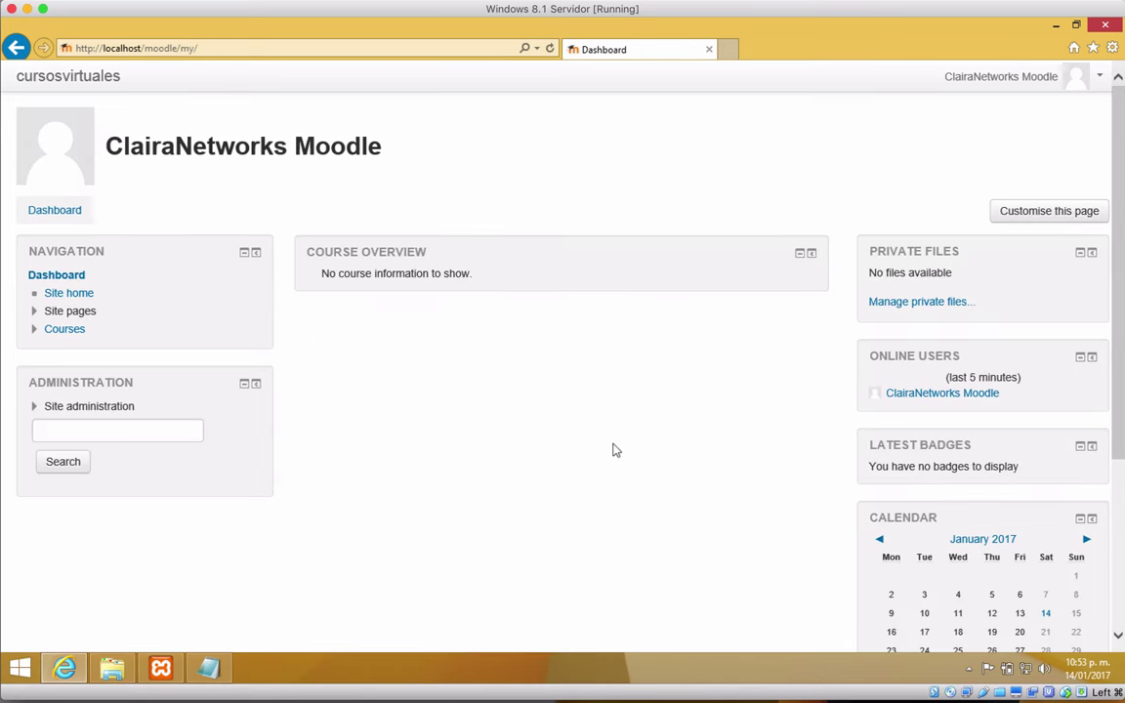
pyautogui.scroll(-1, 615, 450)
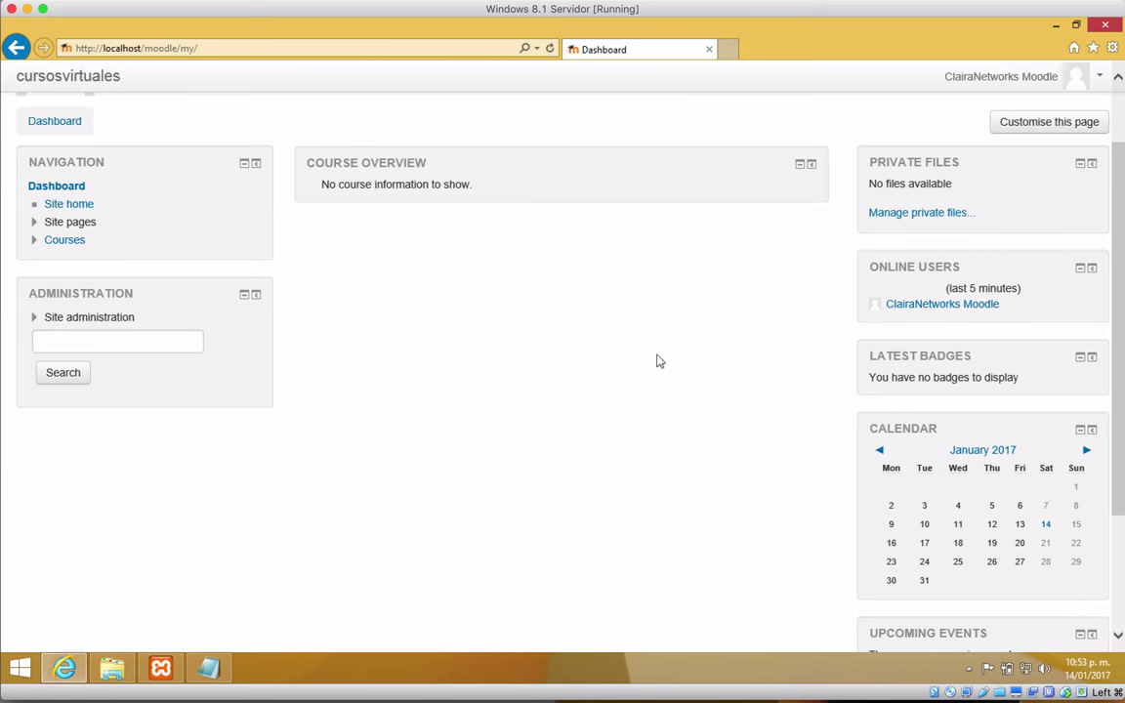
pyautogui.scroll(-2, 554, 412)
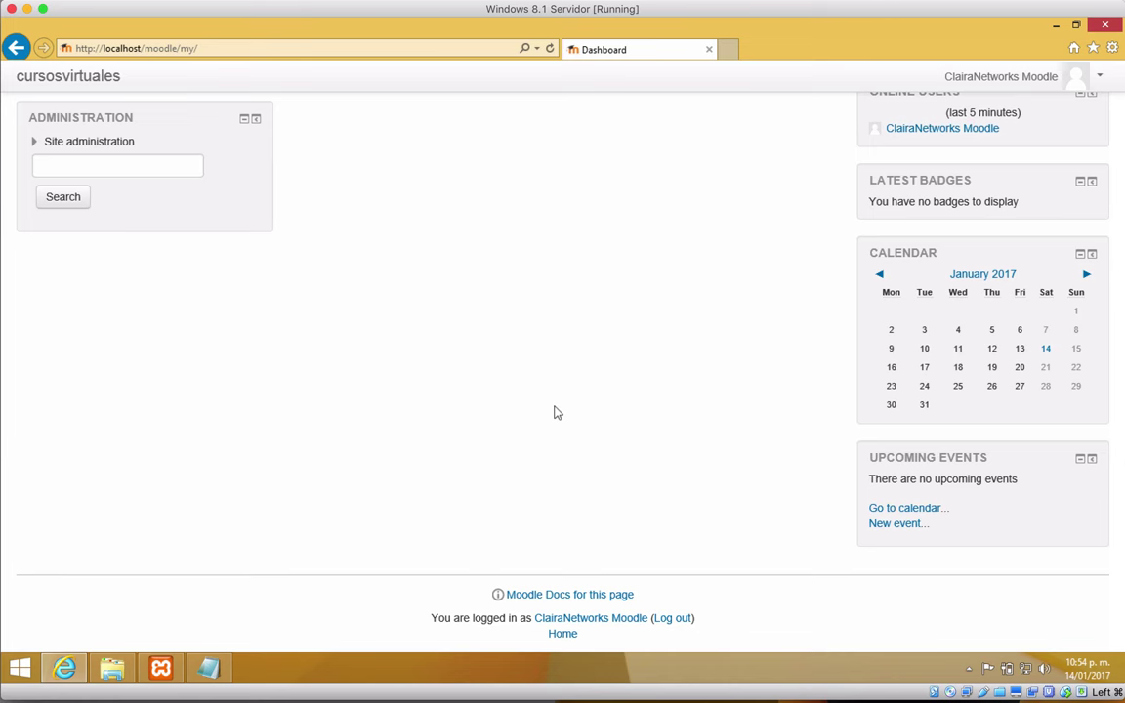
pyautogui.scroll(3, 553, 413)
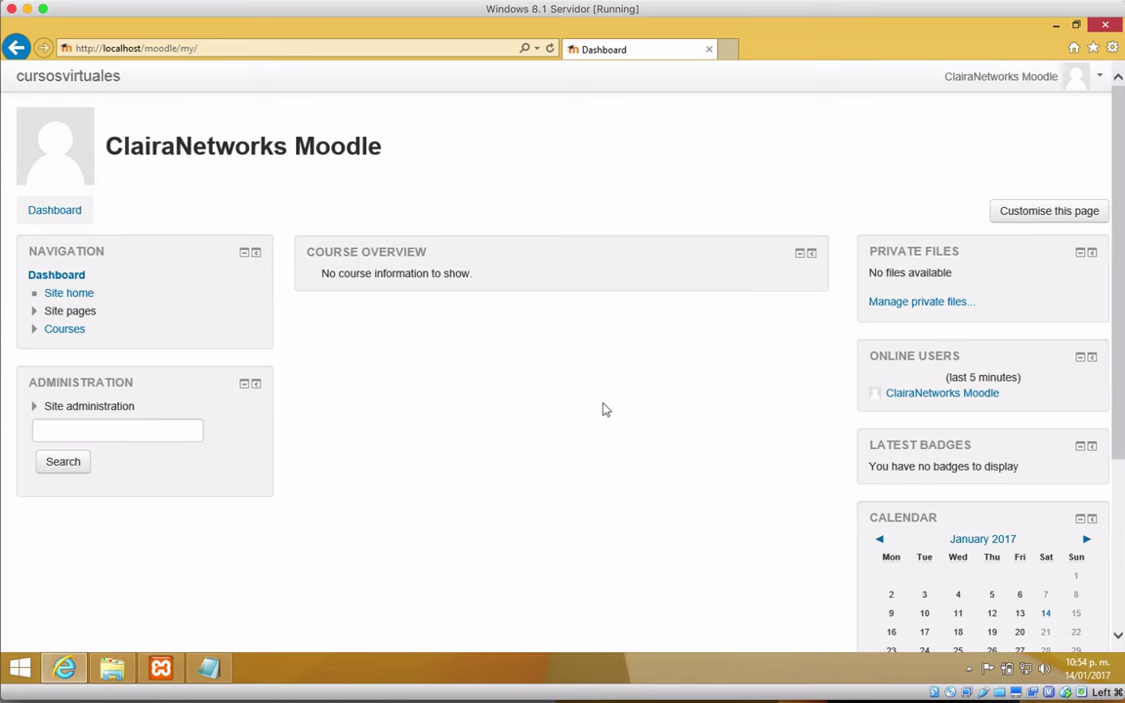
pyautogui.scroll(-3, 603, 408)
pyautogui.scroll(-2, 602, 409)
pyautogui.scroll(5, 602, 409)
pyautogui.scroll(-4, 562, 293)
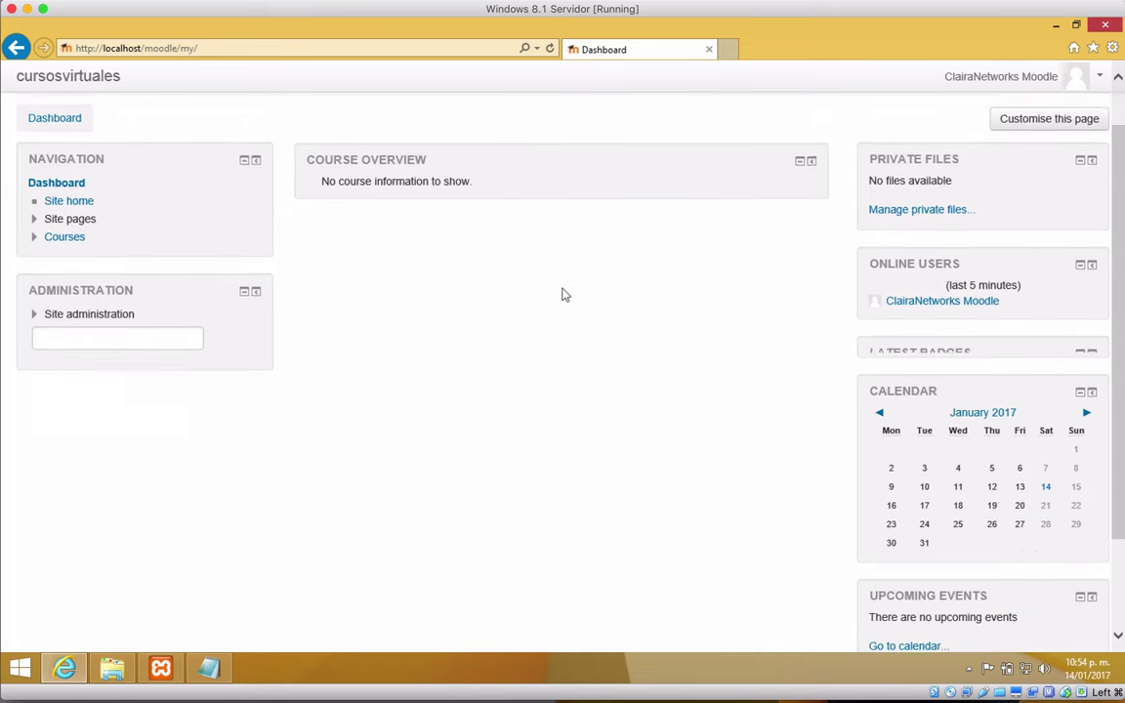
pyautogui.scroll(4, 562, 294)
pyautogui.scroll(1, 563, 294)
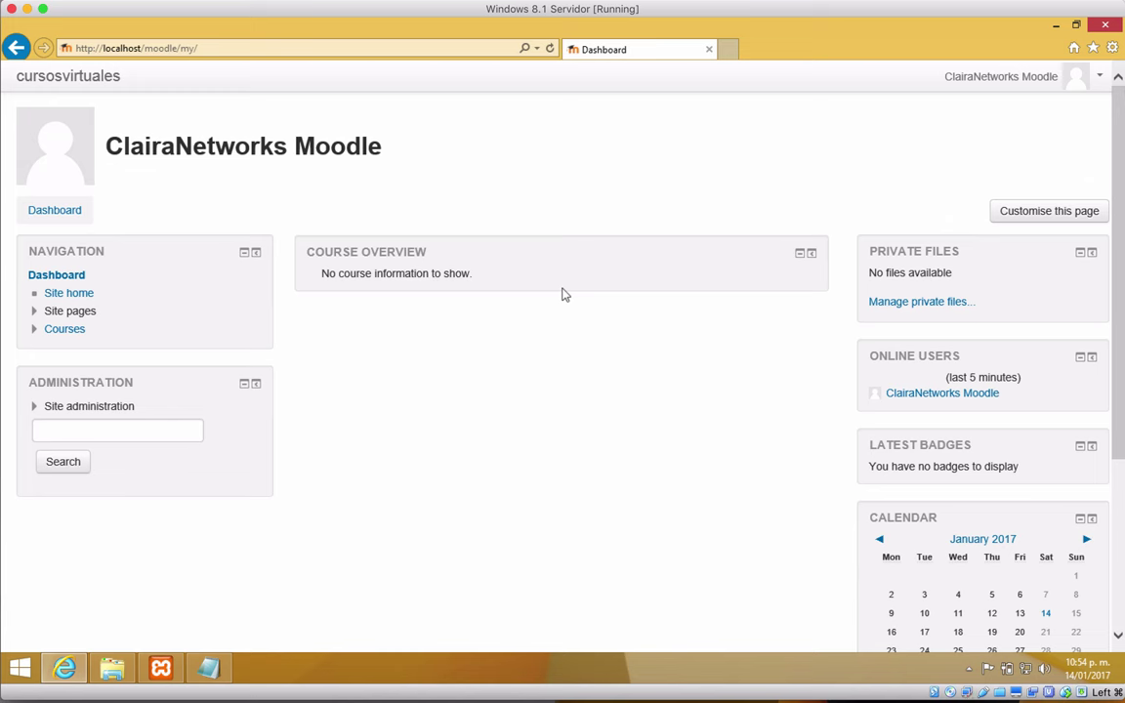